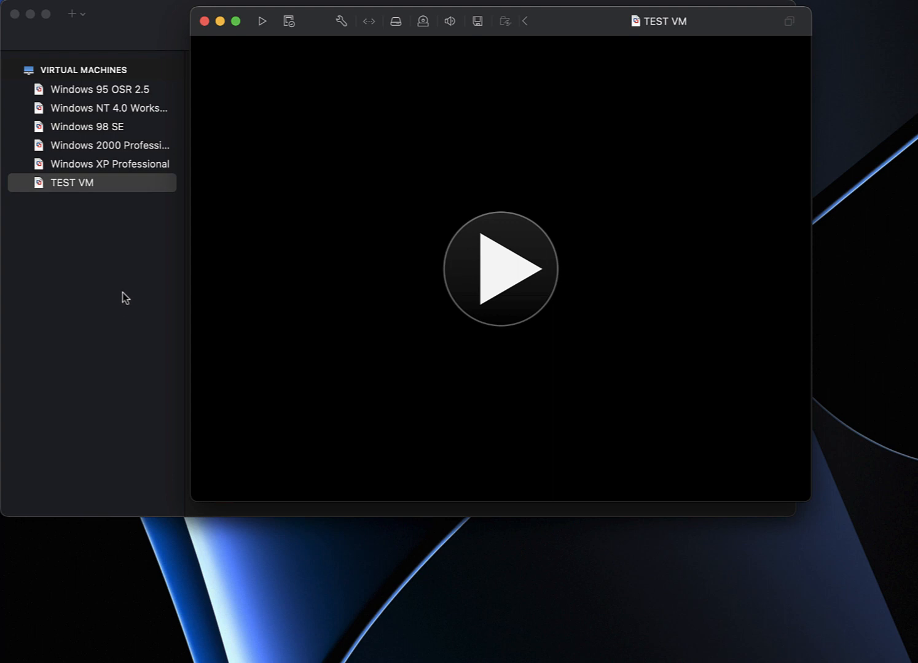
Bring up the context menu for the TEST VM entry in the Virtual Machines library.
right_click(74, 184)
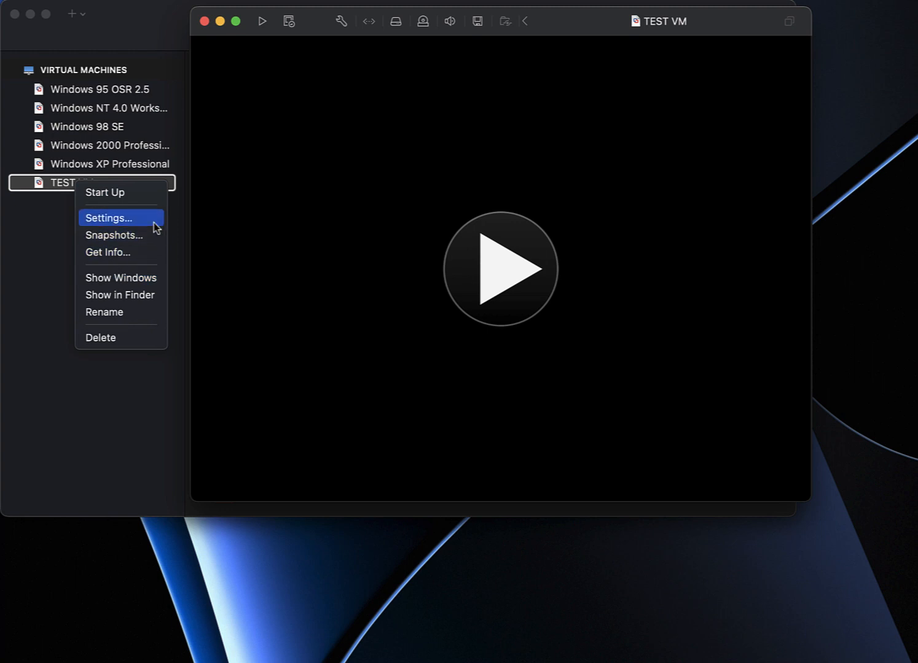
Reveal the TEST VM bundle in Finder and show its package contents.
left_click(120, 296)
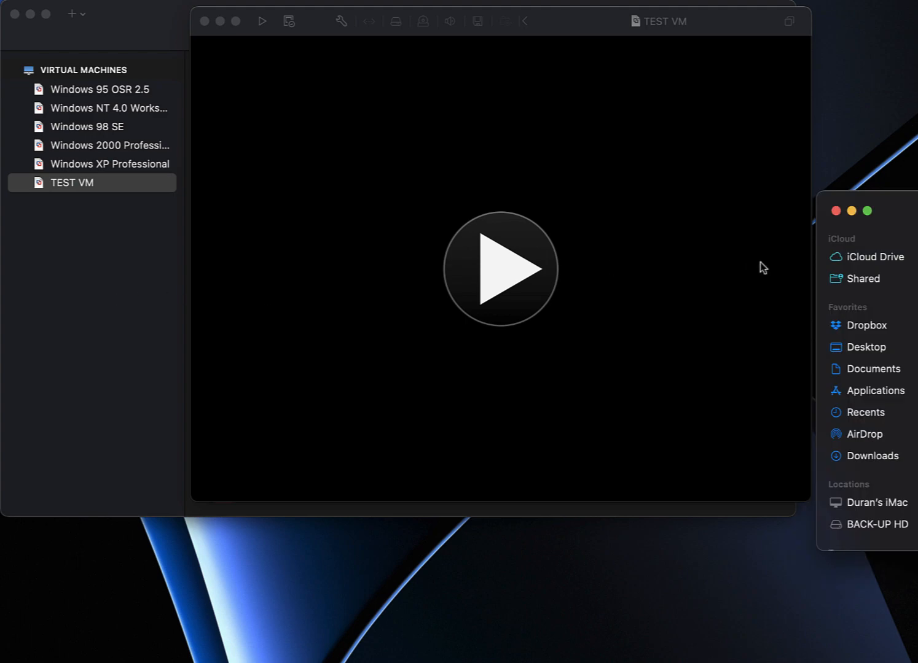
left_click_drag(917, 216, 528, 160)
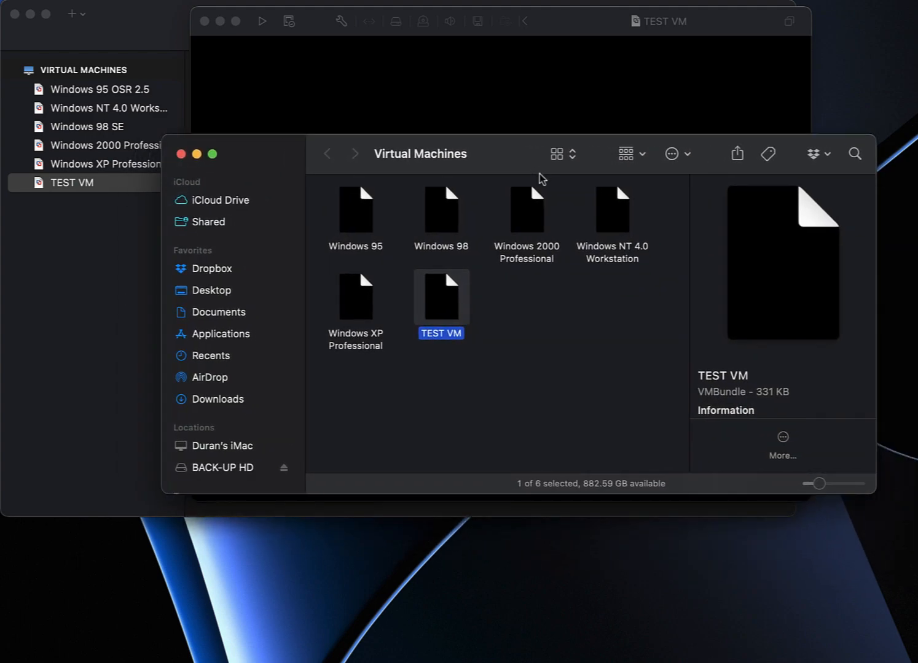
right_click(435, 290)
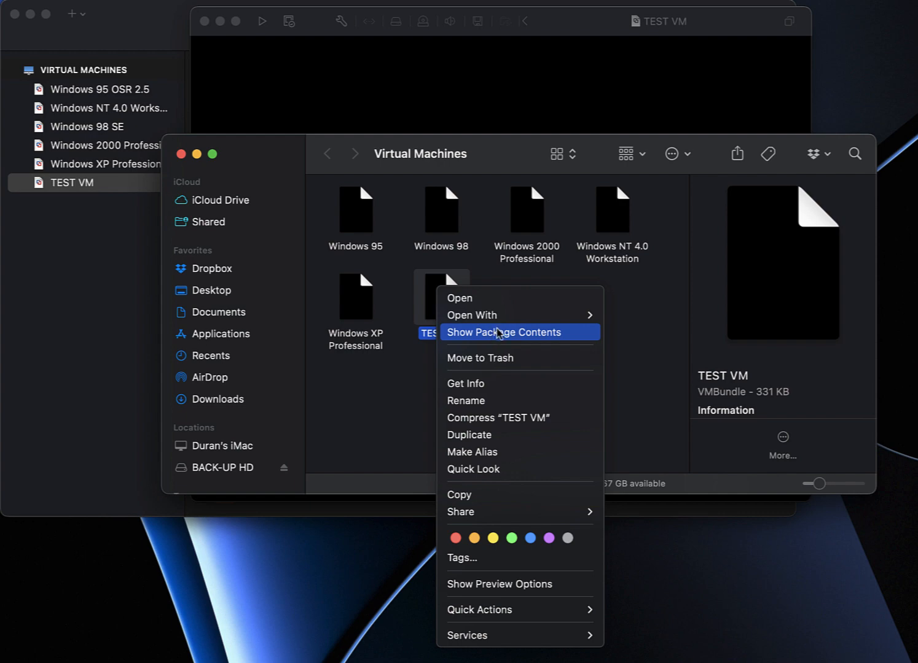
mouse_move(500, 323)
left_click(554, 335)
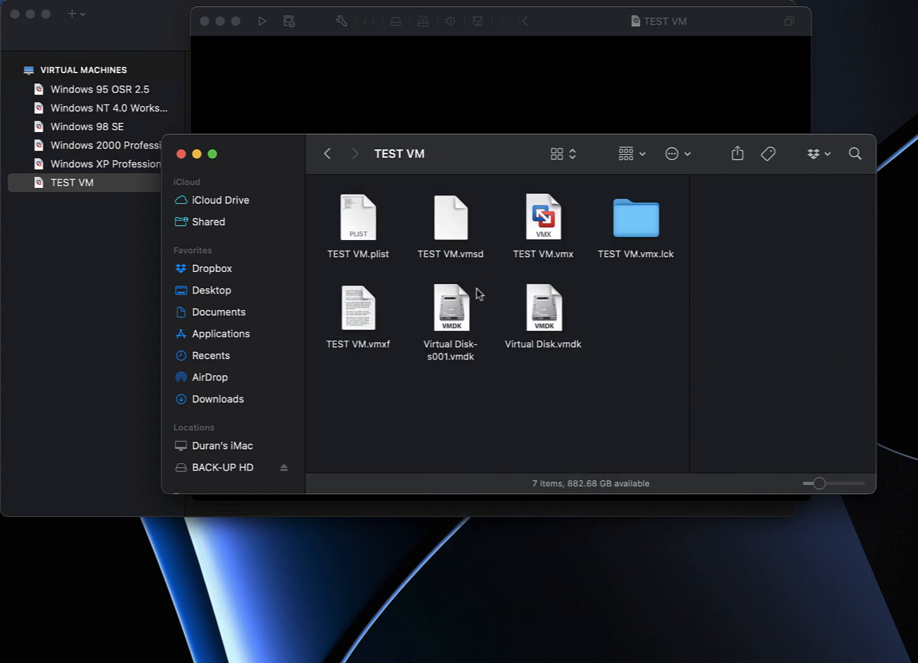
Open TEST VM.vmx as plain text in TextEdit.
left_click_drag(477, 166, 470, 124)
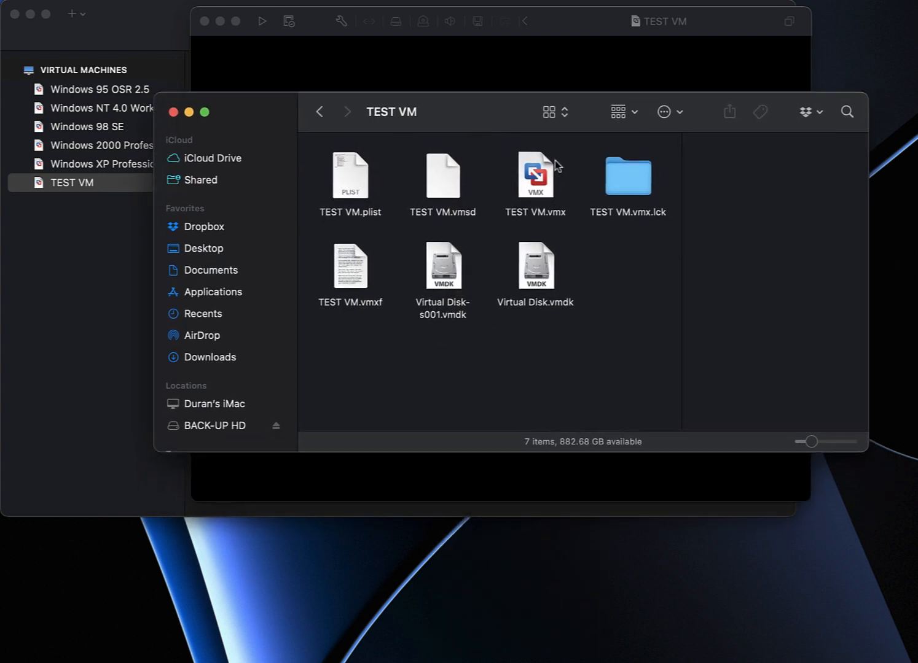
left_click(530, 172)
right_click(530, 173)
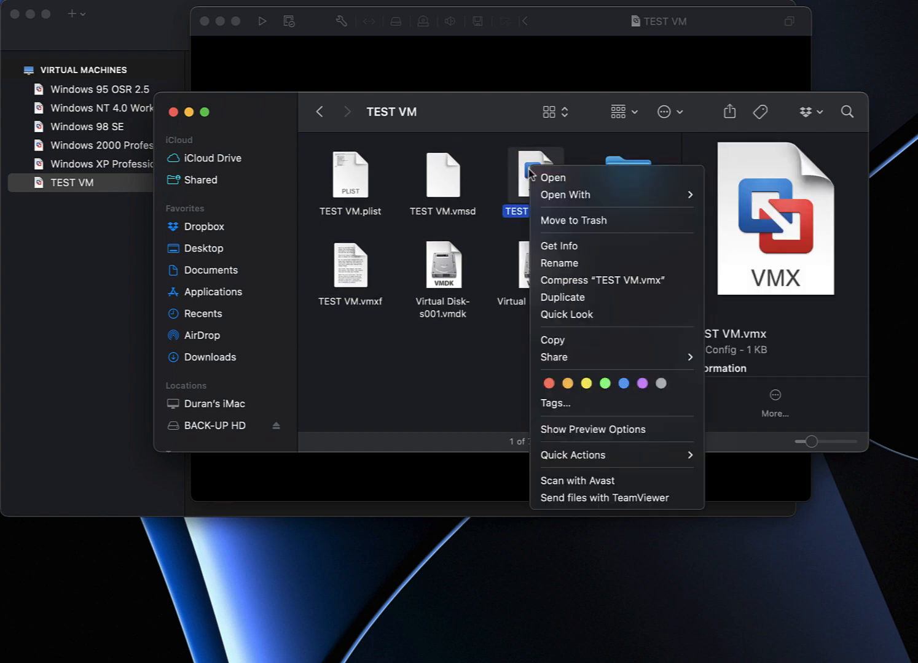
mouse_move(601, 196)
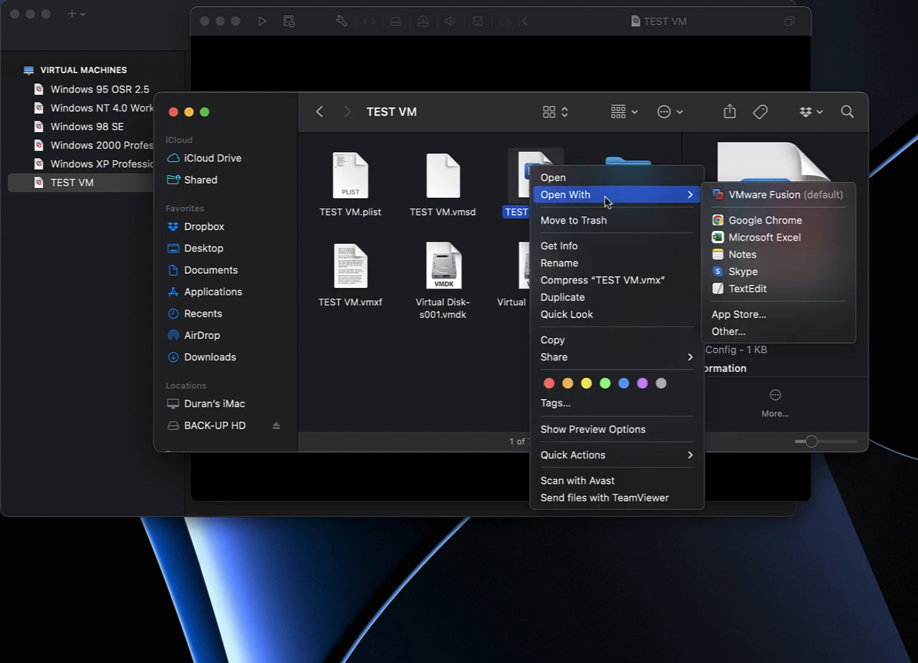
left_click(747, 289)
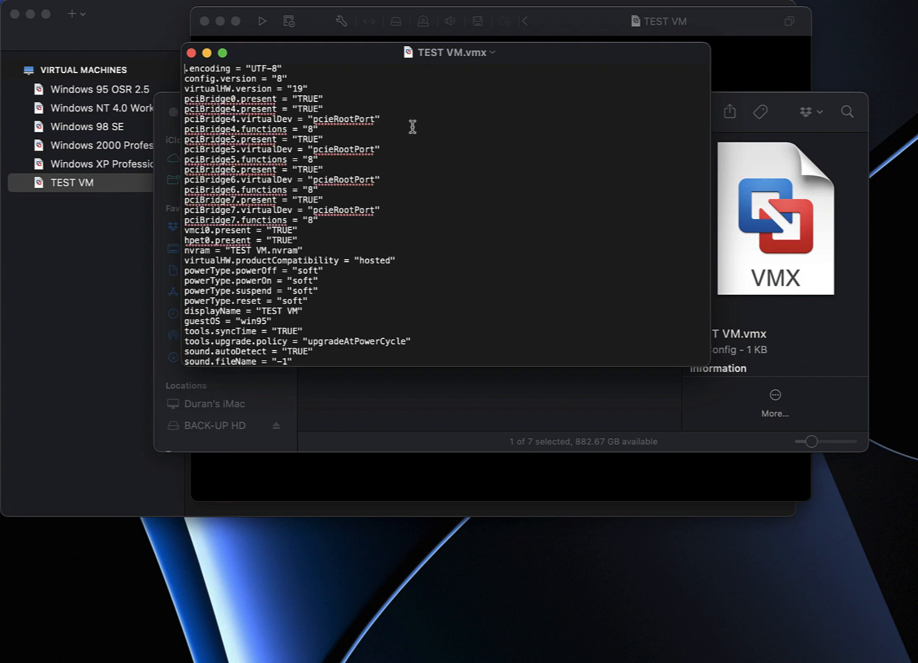
Change TRUE to FALSE on the pciBridge0, 4, 5, 6 and 7 present lines.
scroll(308, 93, "down", 1)
scroll(307, 94, "up", 1)
double_click(306, 98)
type("FALS")
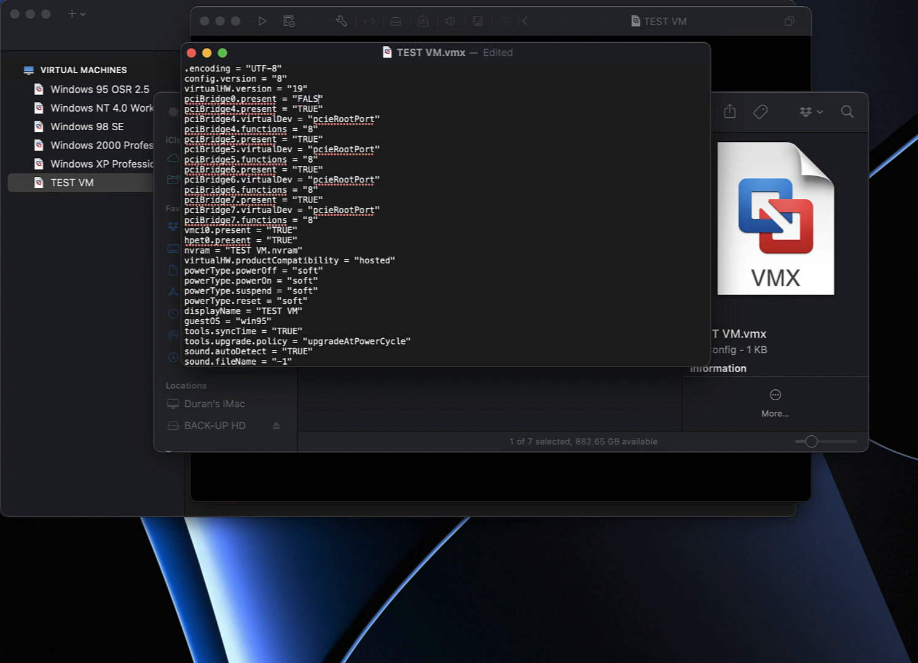
double_click(307, 108)
type("FALSE")
double_click(308, 139)
type("FALSE")
double_click(308, 169)
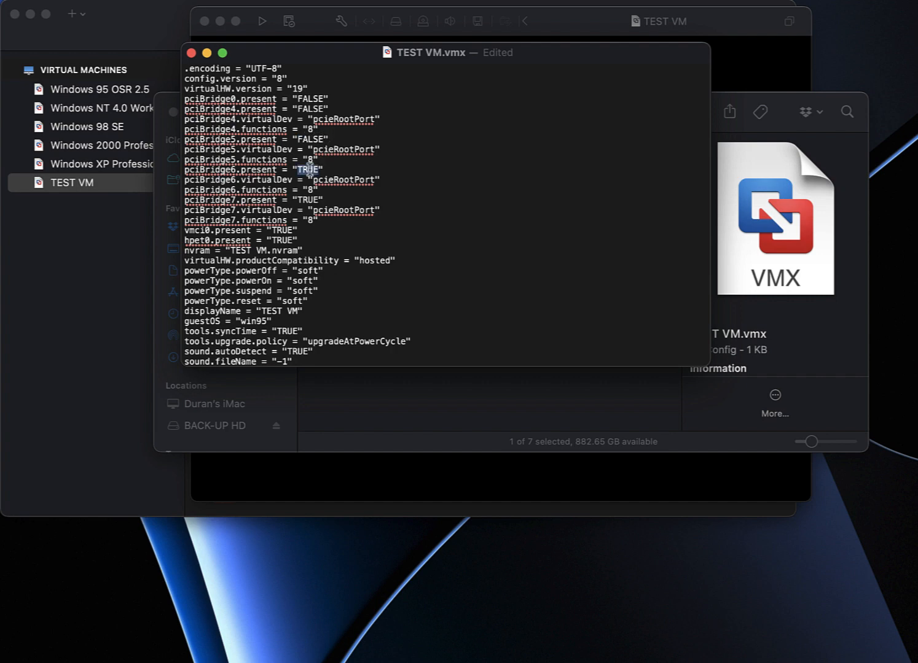
type("FALSE")
double_click(303, 197)
type("FALSE")
Set the vmci0.present and hpet0.present entries to FALSE.
double_click(283, 231)
type("FALSE")
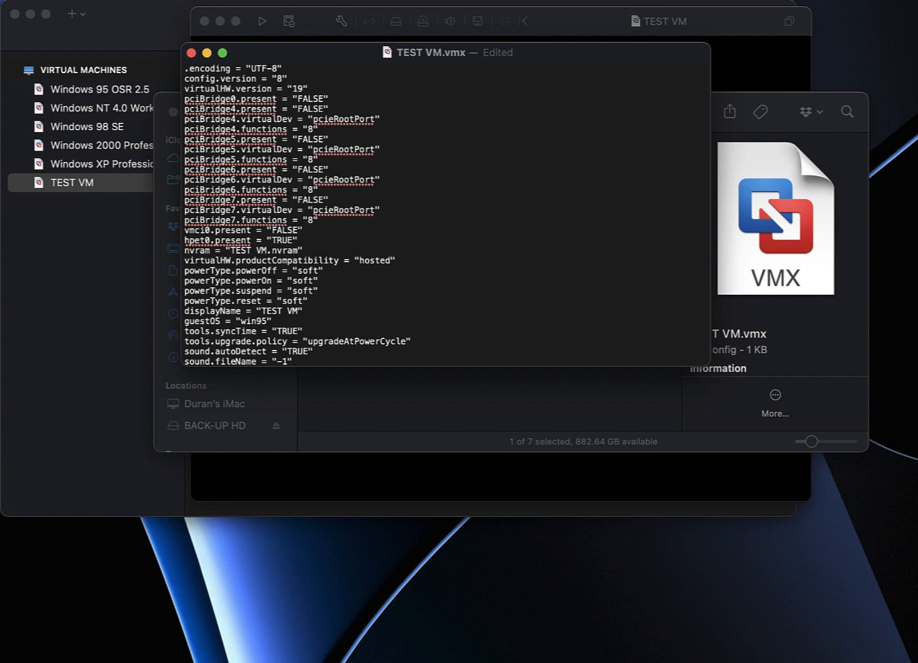
double_click(281, 240)
type("FAS")
type("LSE")
scroll(278, 236, "down", 5)
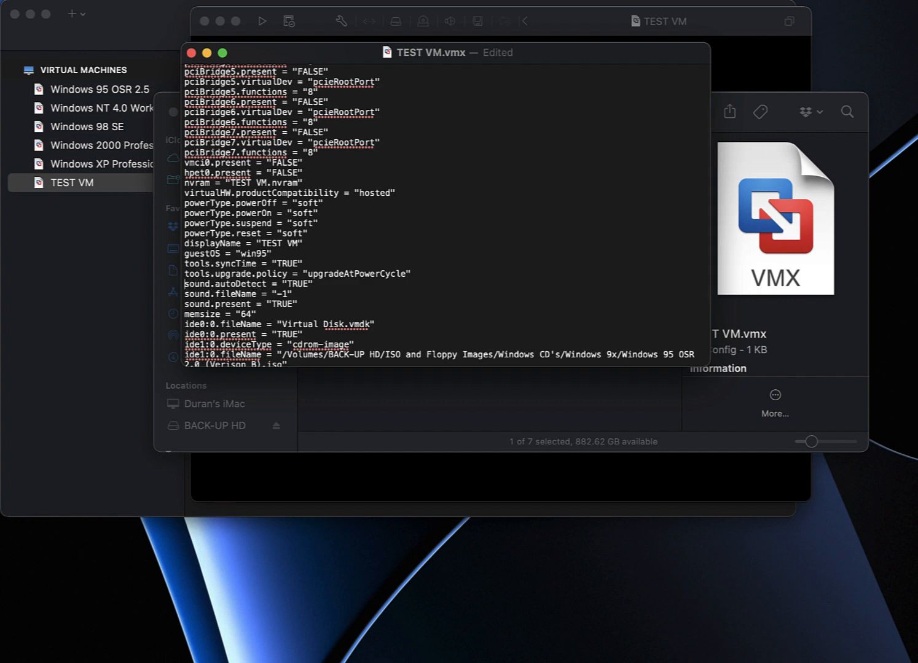
Paste a sound.virtualDev = "sb16" line below tools.upgrade.policy and review the file.
key("Return")
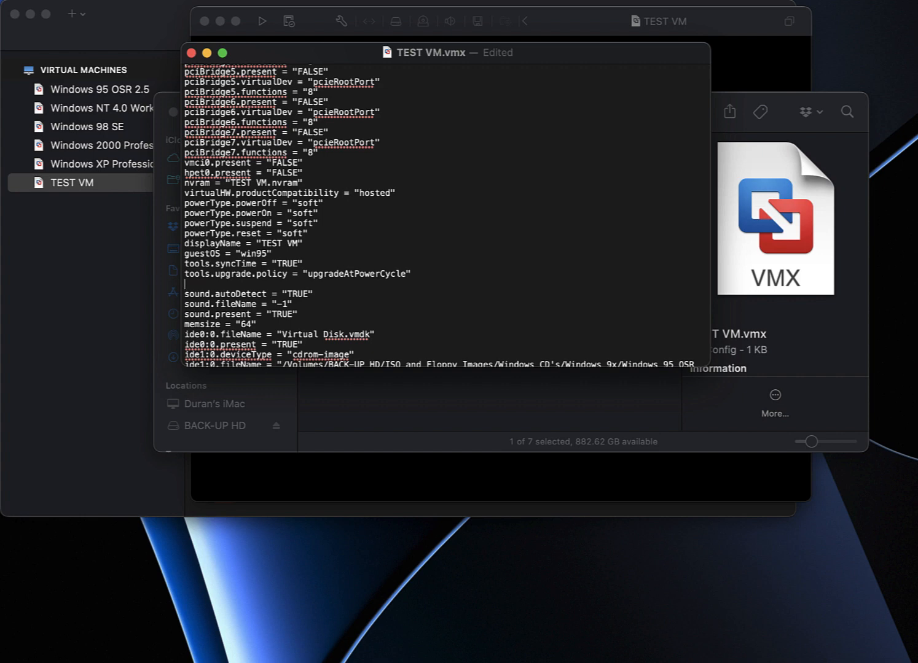
type("sound.virtualDev = \"sb16\"")
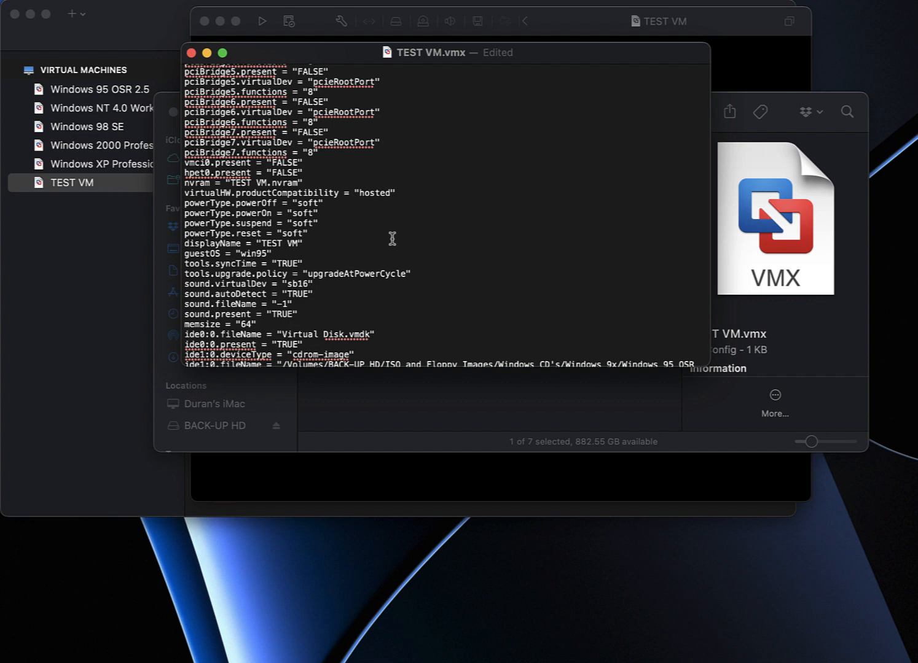
scroll(395, 238, "down", 3)
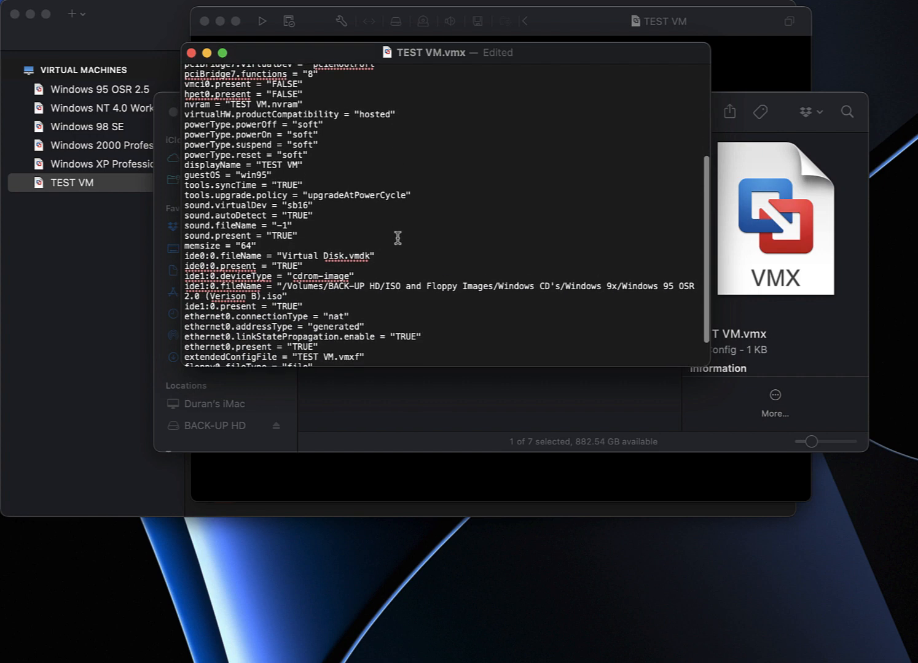
scroll(397, 237, "down", 3)
scroll(397, 237, "up", 3)
scroll(398, 238, "down", 3)
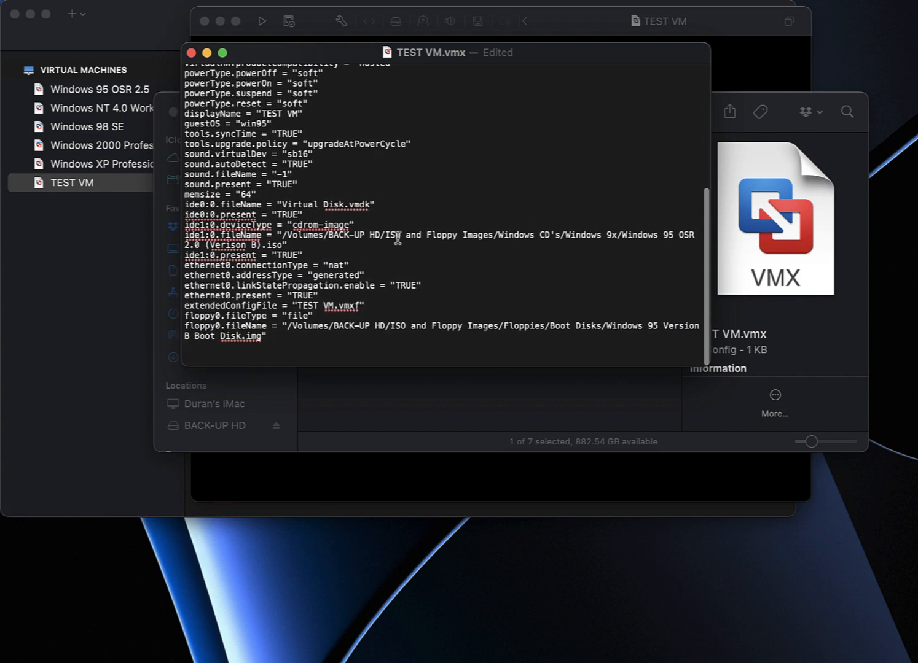
scroll(397, 237, "up", 5)
scroll(397, 238, "up", 2)
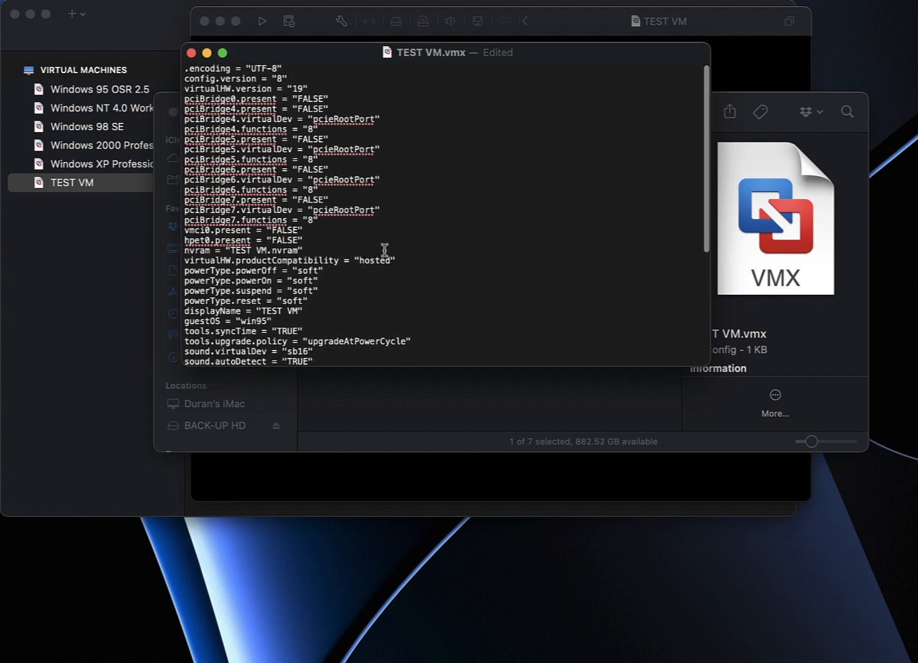
scroll(384, 250, "down", 5)
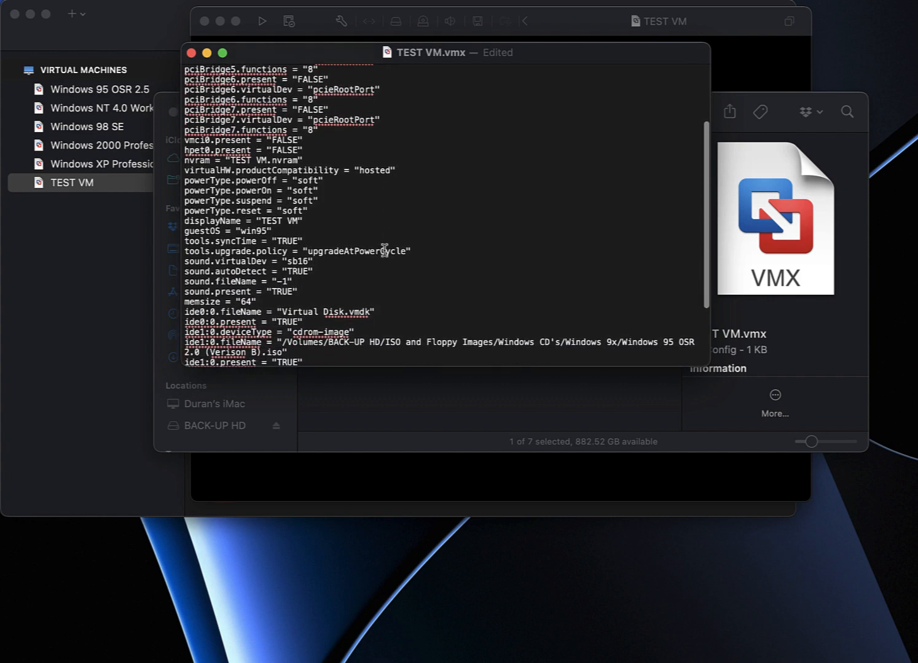
scroll(385, 250, "down", 5)
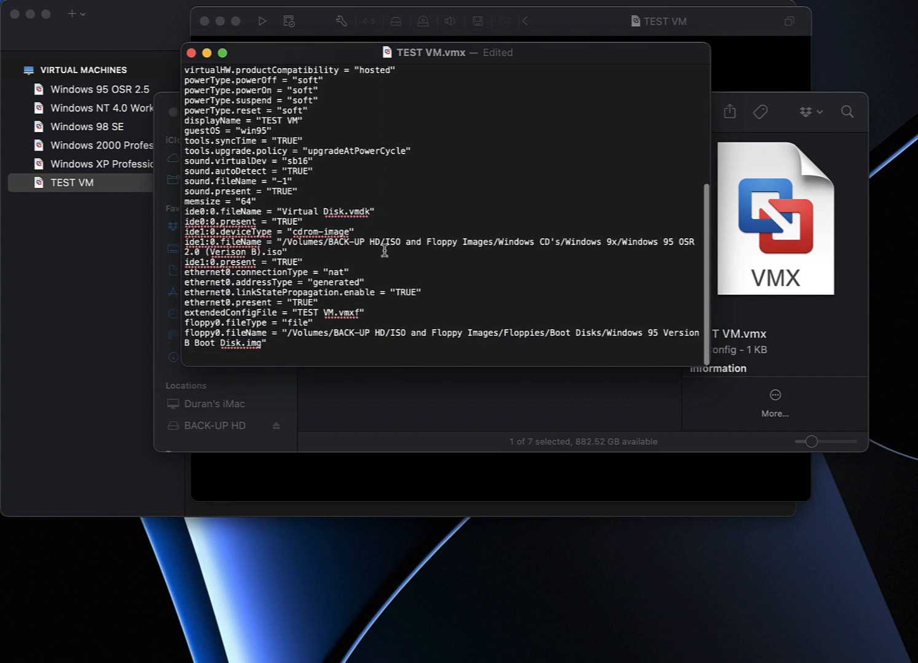
scroll(385, 250, "up", 7)
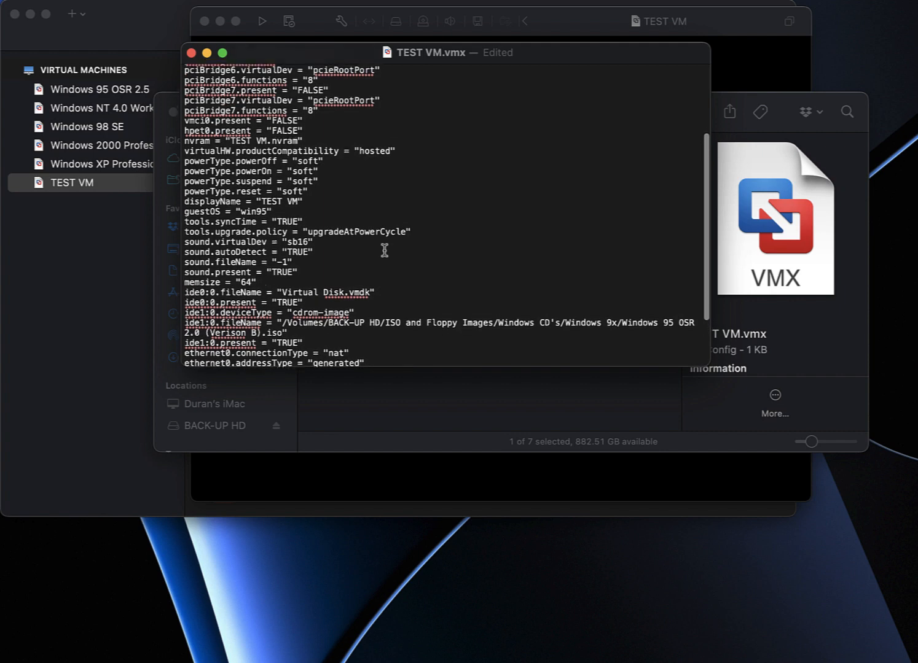
scroll(385, 250, "up", 3)
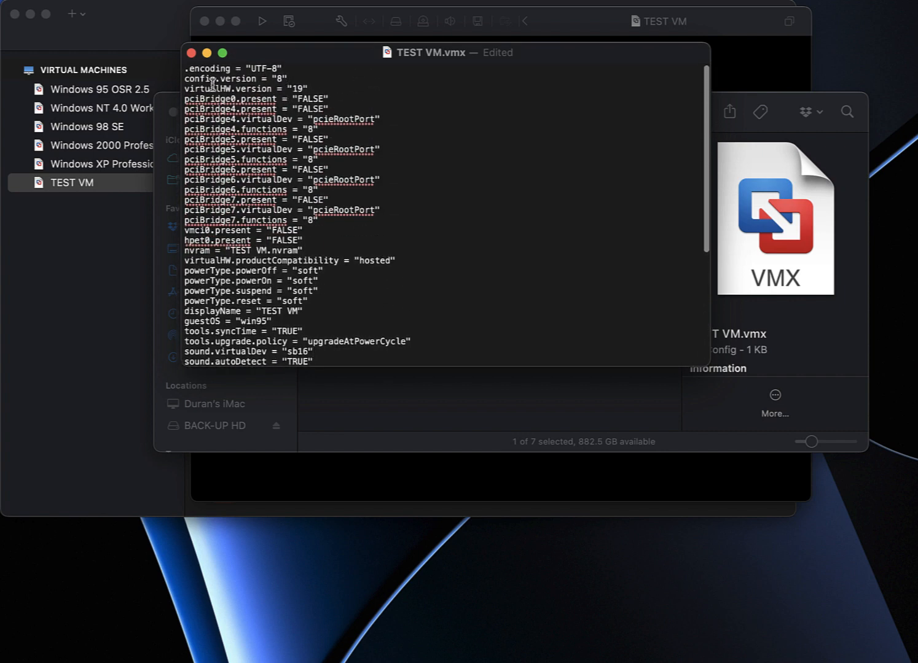
Change virtualHW.version from 19 to 4, save TEST VM.vmx, and quit TextEdit.
double_click(298, 89)
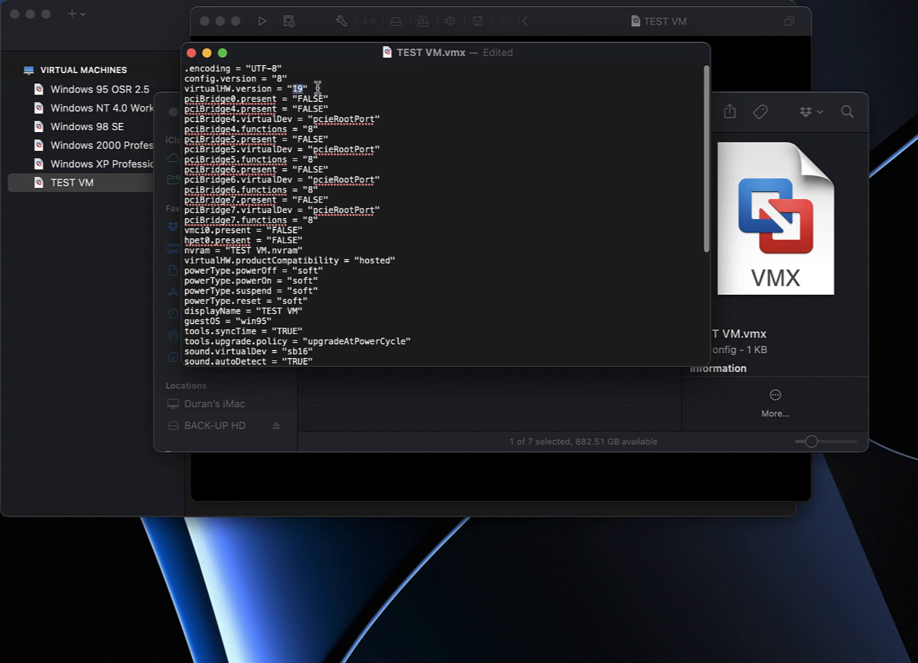
type("4")
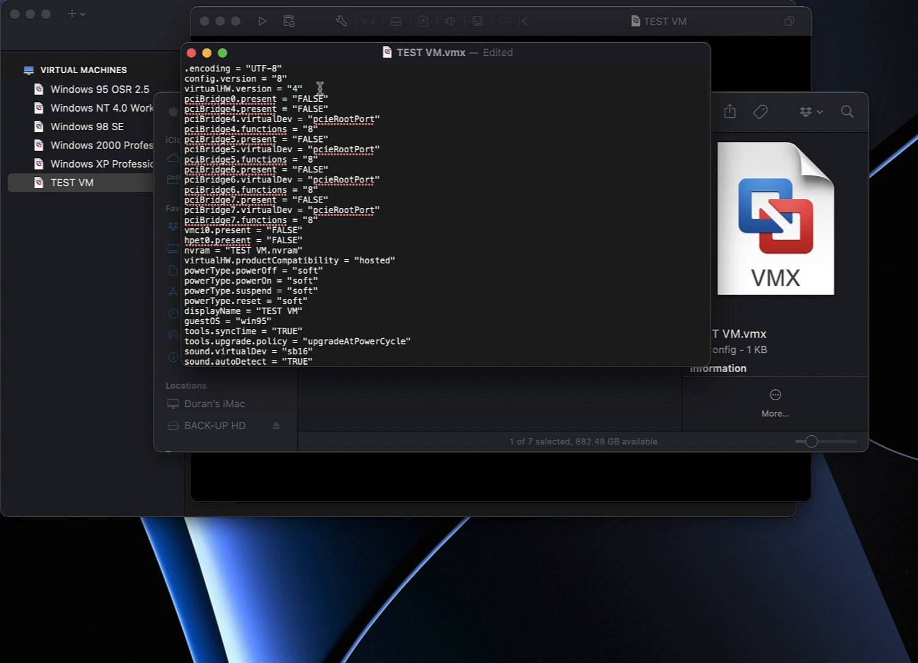
left_click(121, 2)
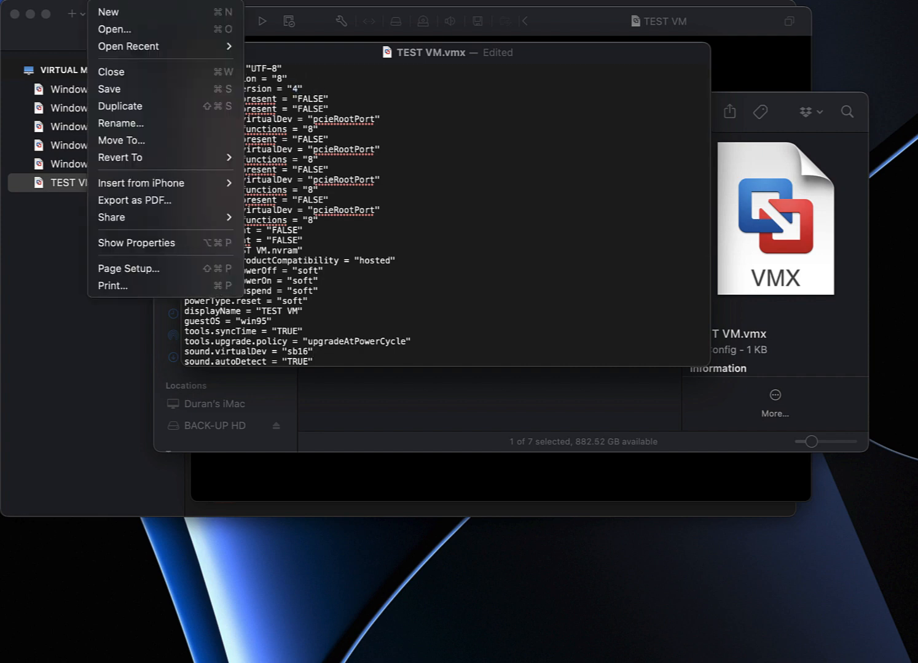
left_click(157, 90)
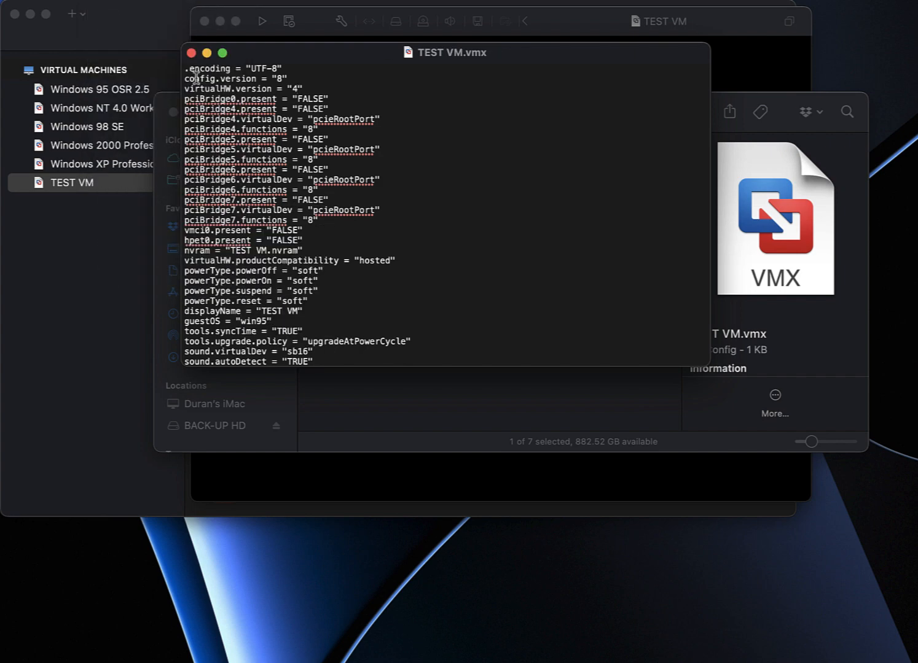
left_click(56, 2)
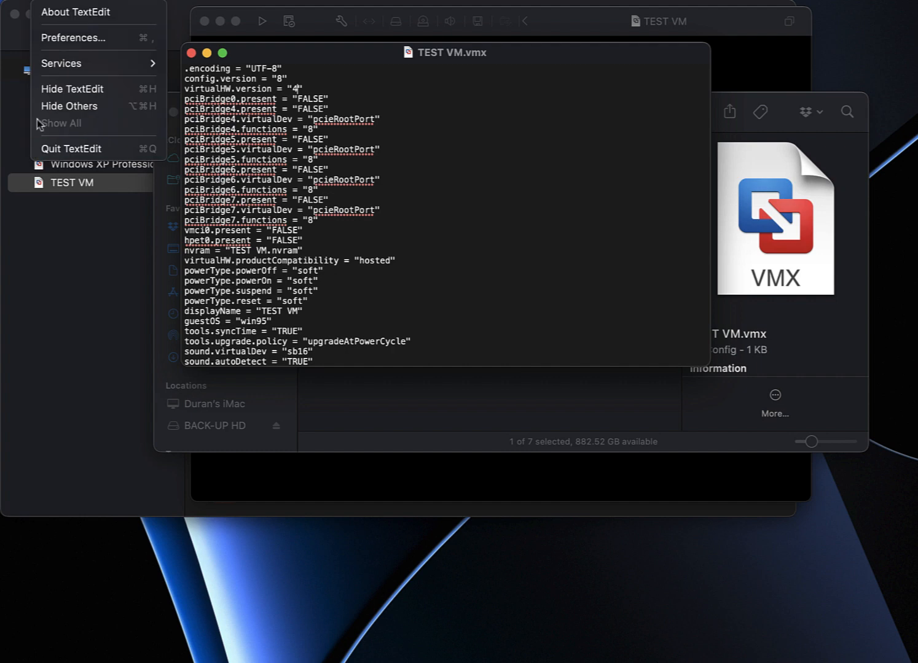
left_click(43, 149)
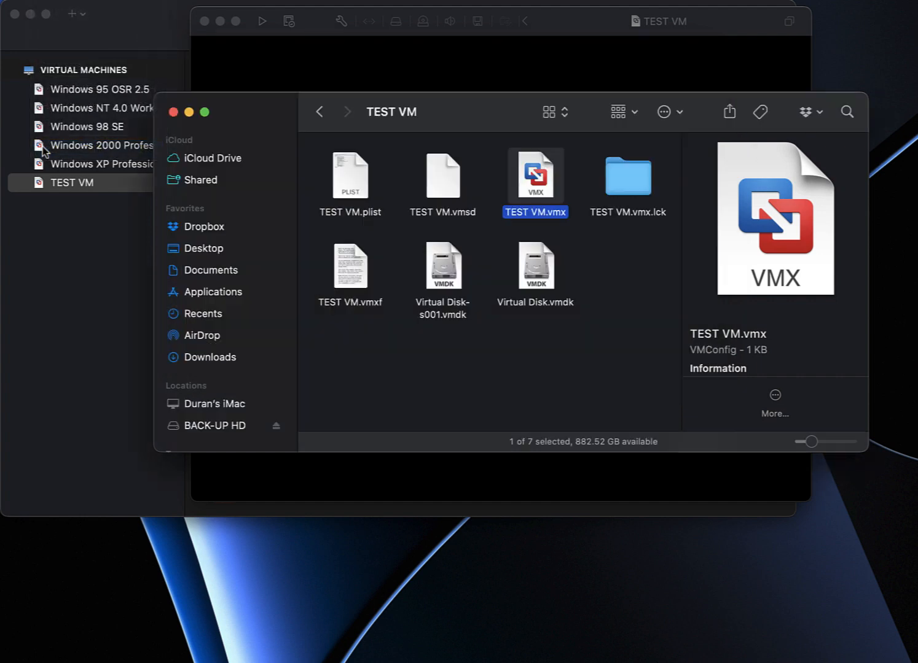
Close Finder, start the TEST VM, and run fdisk at the DOS prompt.
left_click(173, 112)
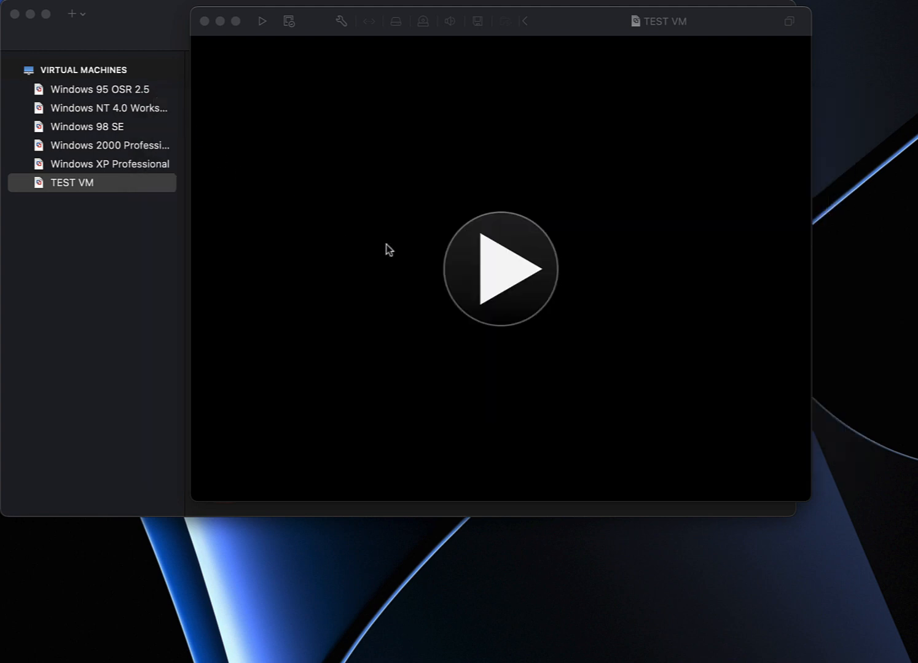
left_click(475, 254)
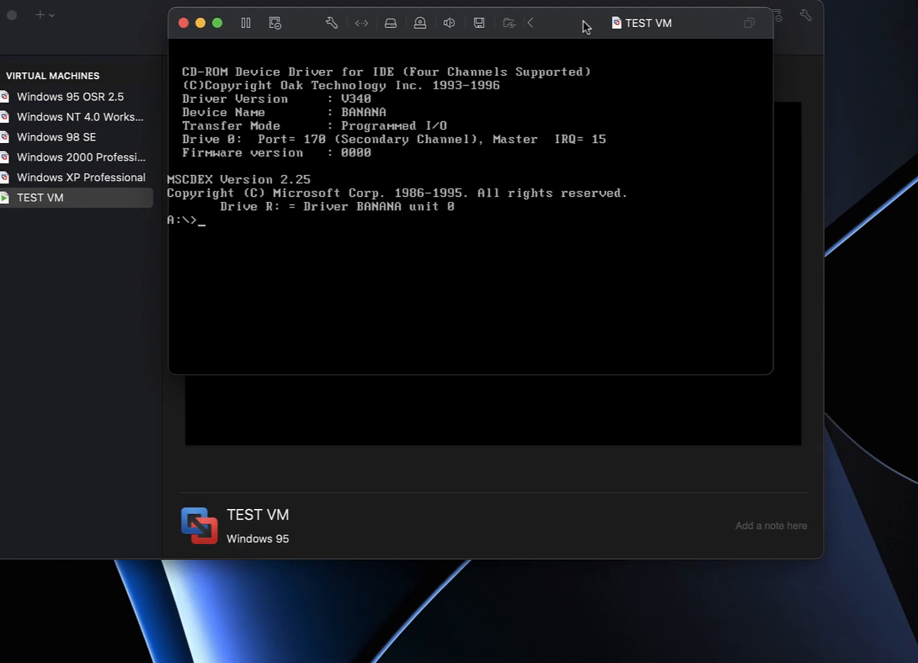
type("dfisk")
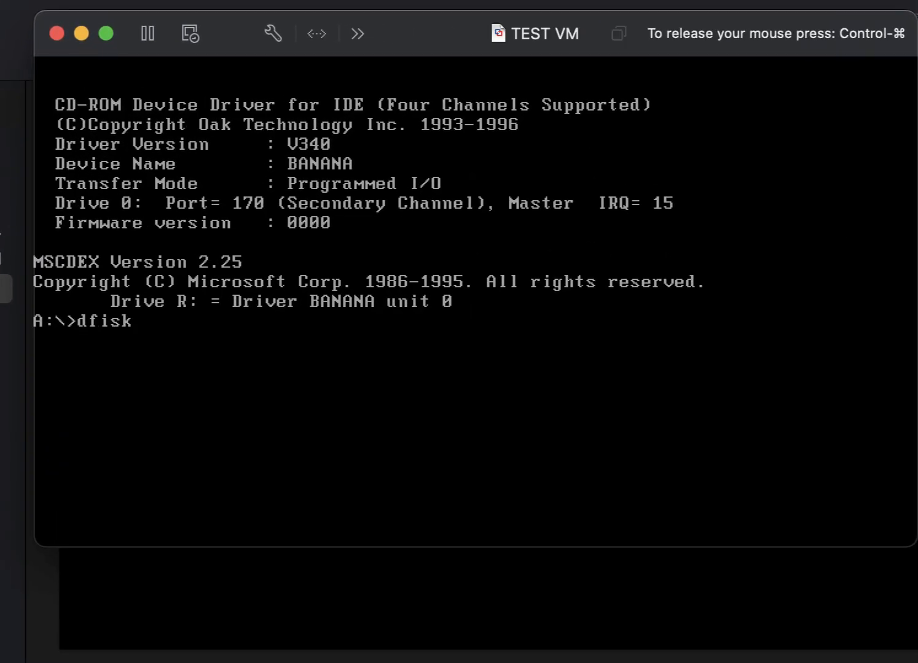
key("BackSpace")
key("BackSpace")
key("BackSpace")
key("BackSpace")
key("BackSpace")
type("fdisk")
key("Return")
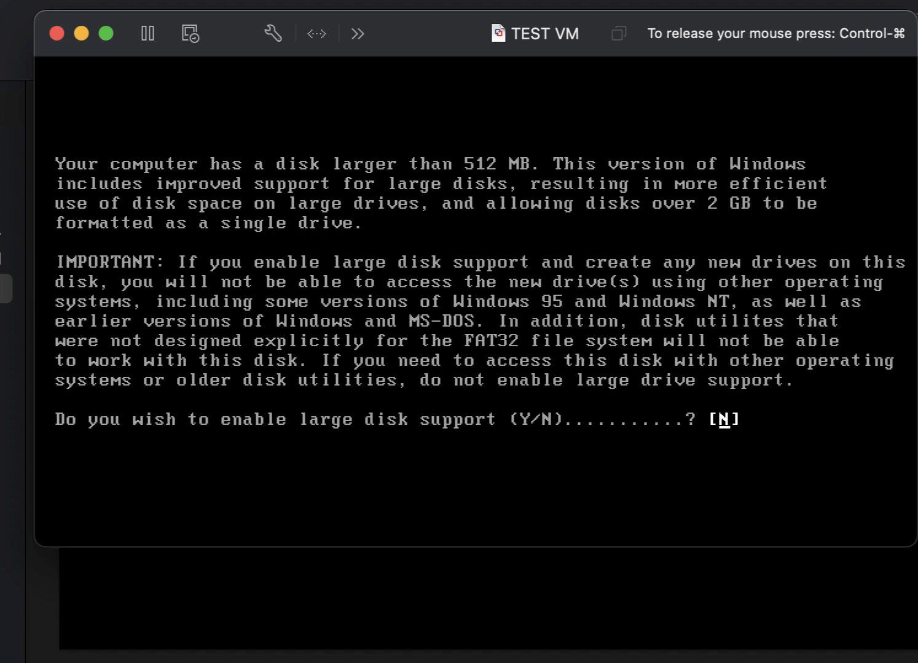
Enable large disk support and create a maximum-size active primary DOS partition.
type("y")
key("Return")
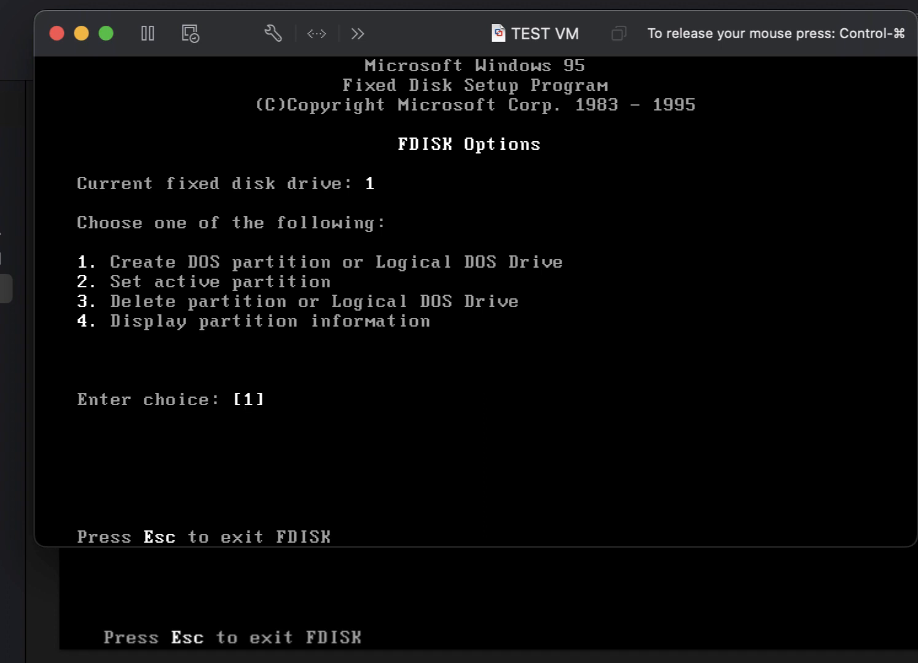
key("Return")
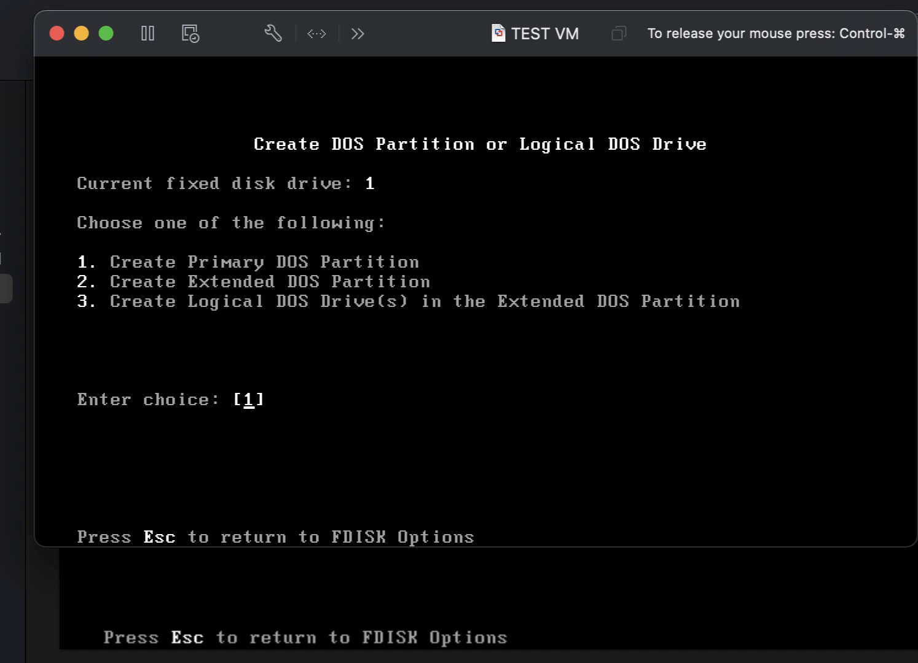
key("Return")
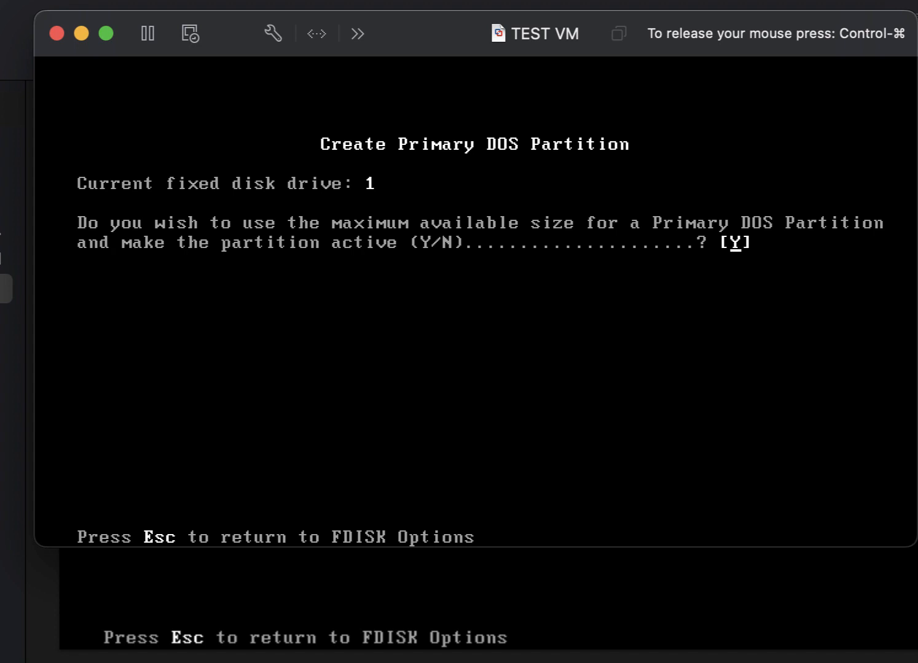
key("Return")
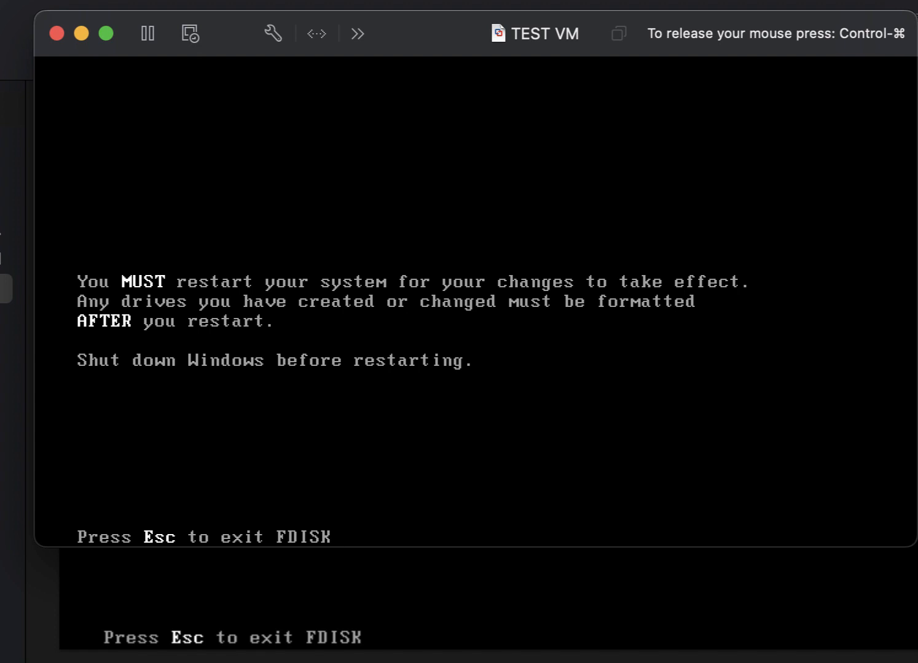
Exit FDISK to reboot, then format drive C with no volume label.
key("Escape")
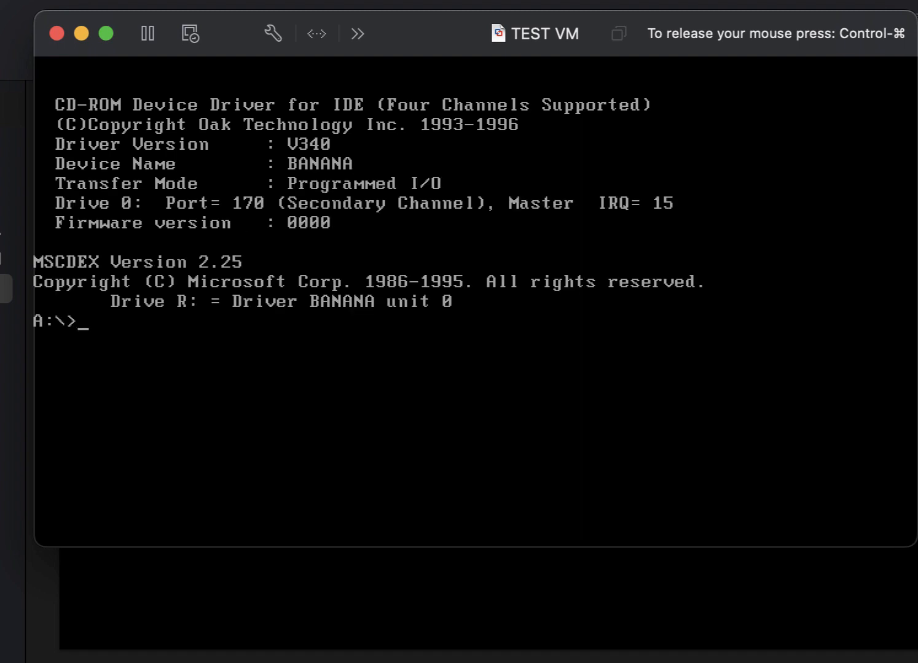
type("format c:")
key("Return")
type("Y")
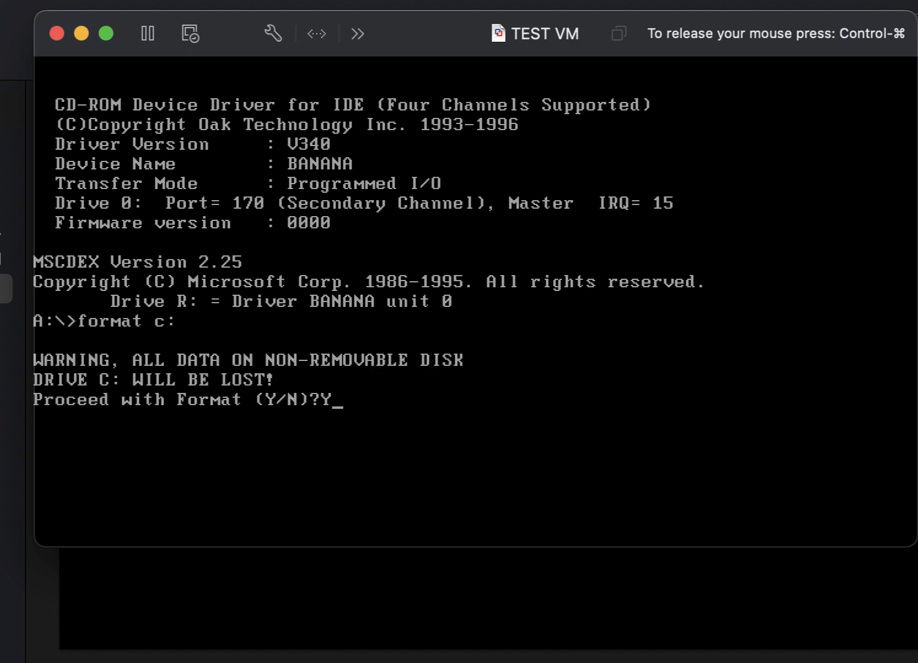
key("Return")
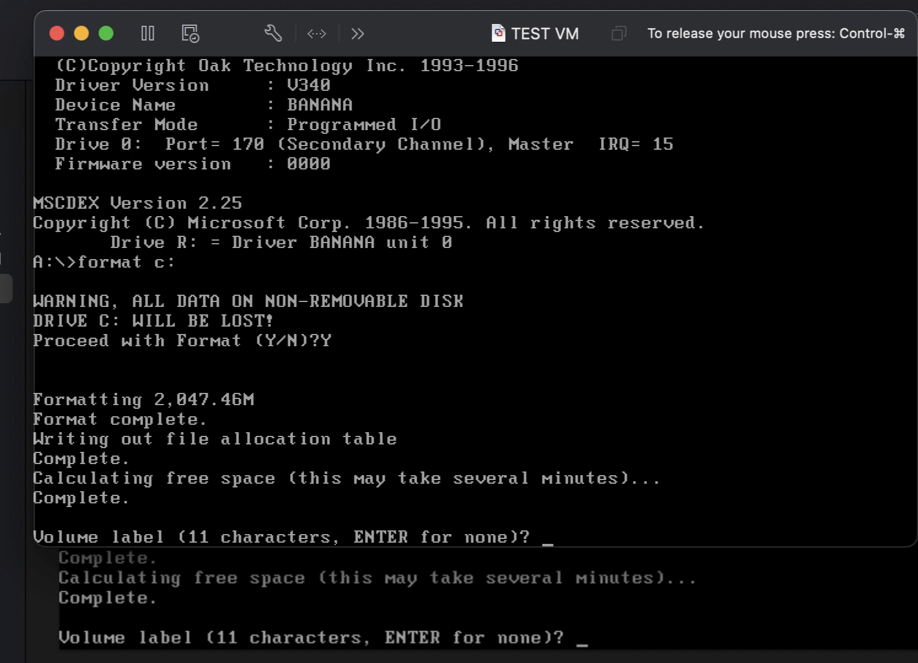
key("Return")
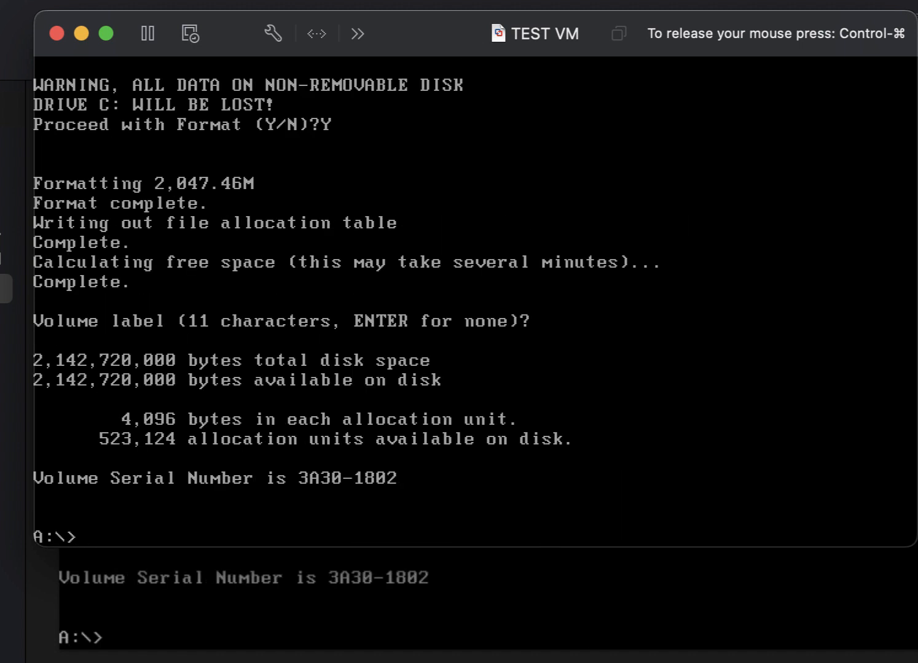
Switch to drive C and enter the md WINDOWS command.
type("C:")
key("Return")
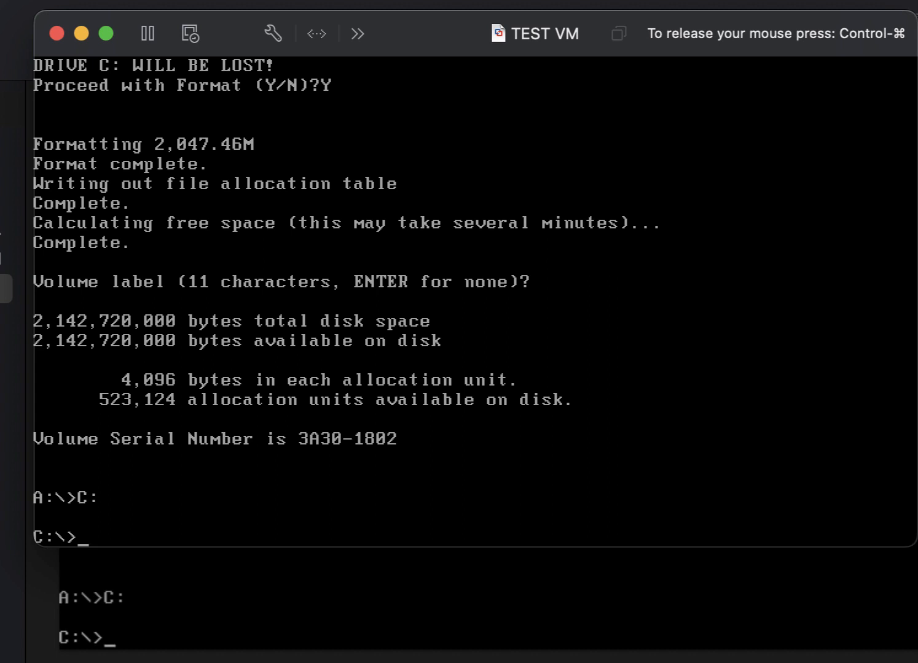
type("md WINDOWS")
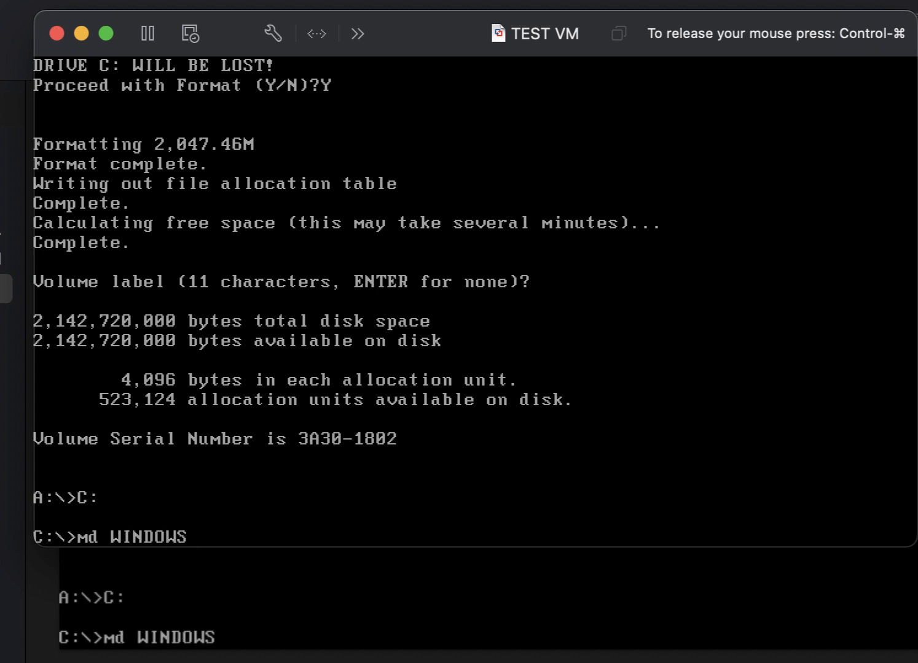
Create C:\WINDOWS and C:\WINDOWS\OPTIONS folders and move into OPTIONS.
key("Return")
type("cd win")
key("BackSpace")
key("BackSpace")
key("BackSpace")
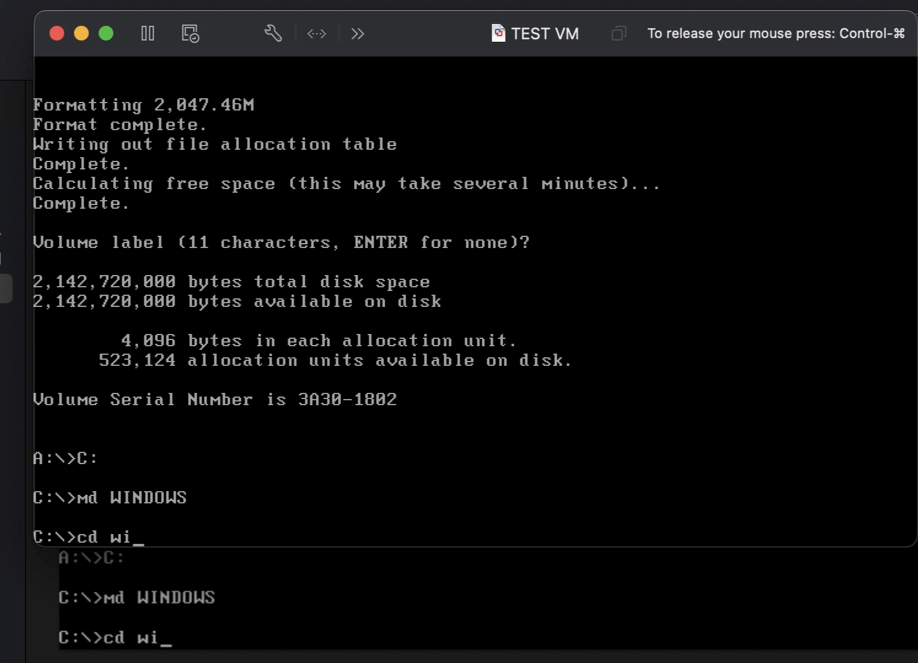
type("WINDOWS")
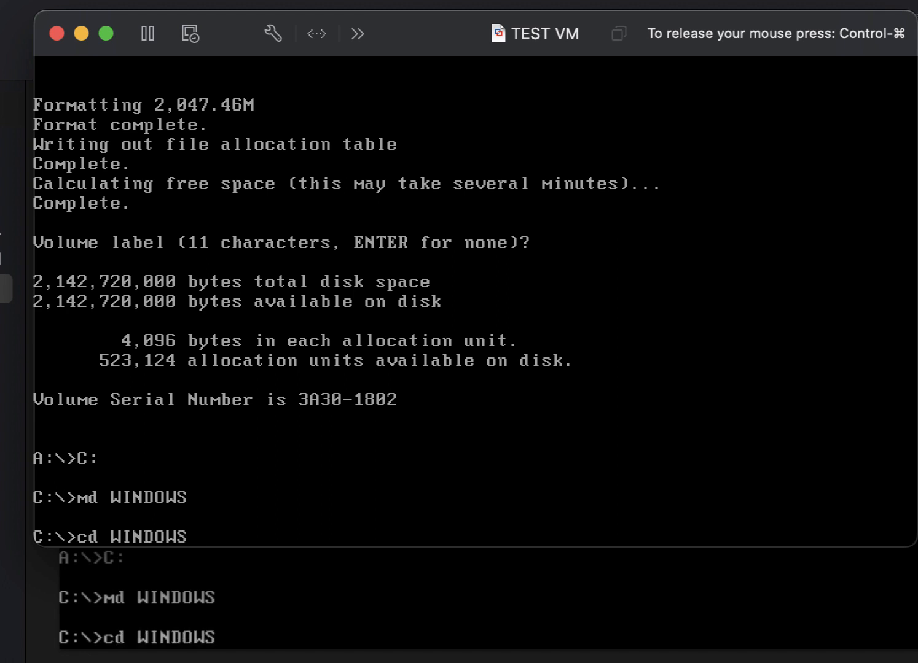
key("Return")
type("md")
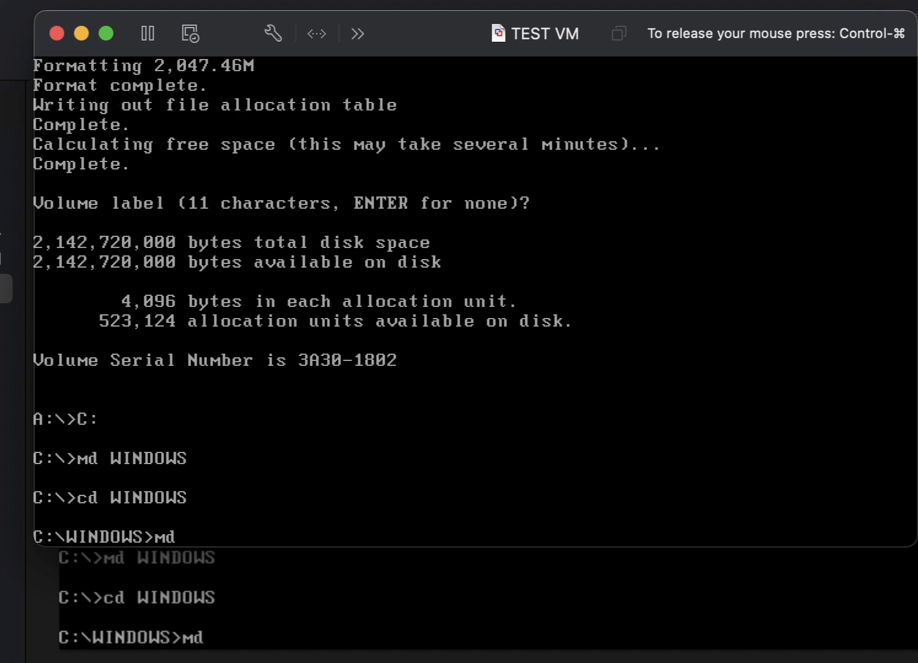
type(" OPTIONS")
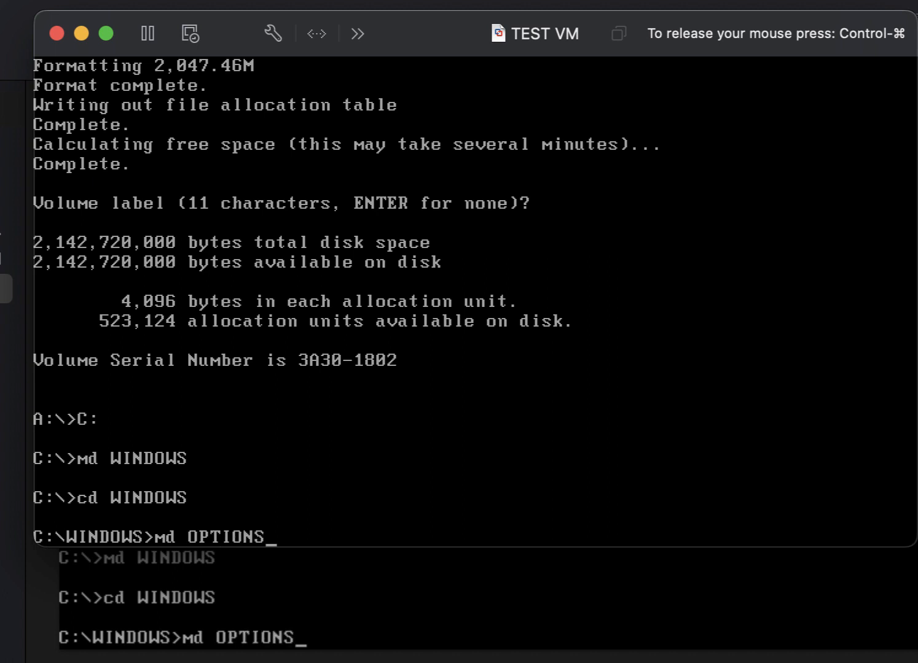
key("Return")
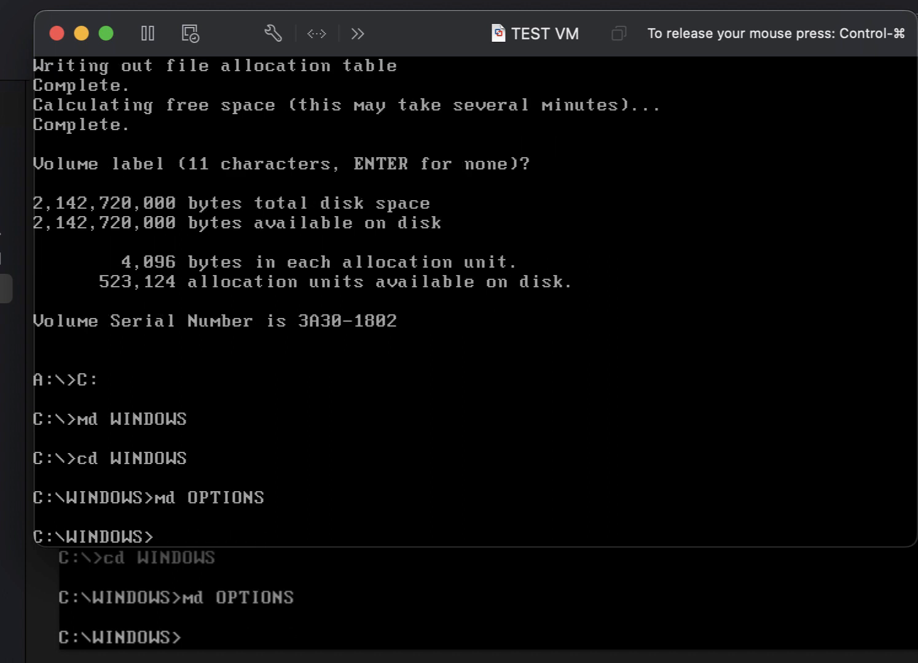
type("cd option")
type("s")
key("Return")
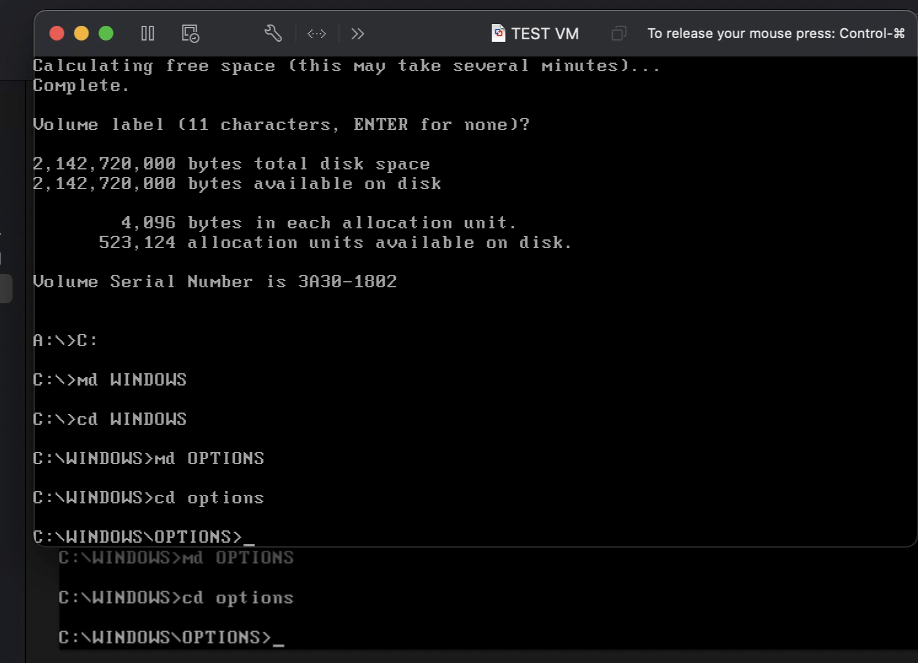
Create and enter the CABS folder, then switch to CD drive R:.
type("md CABS")
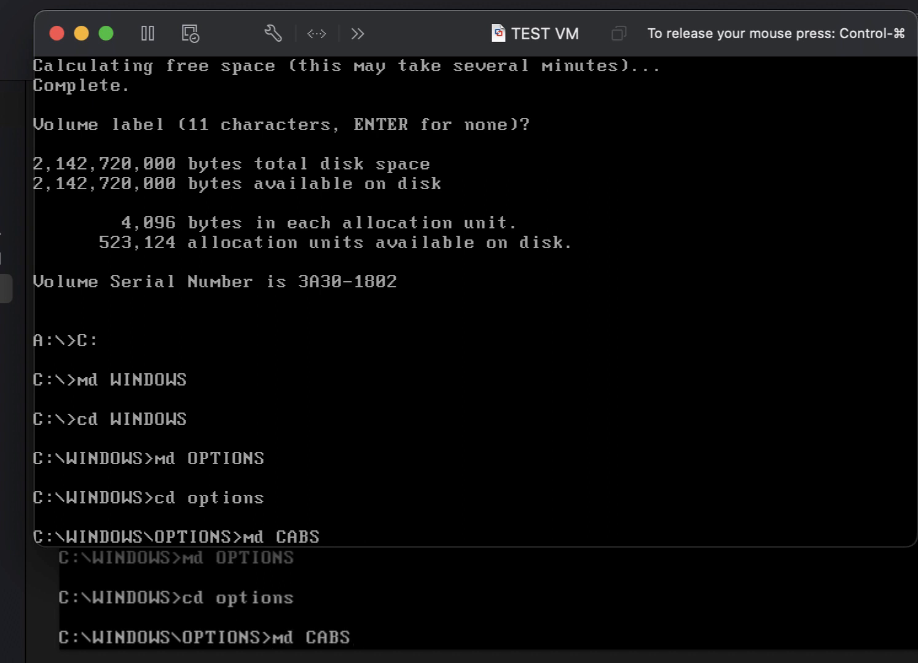
key("Return")
type("cd")
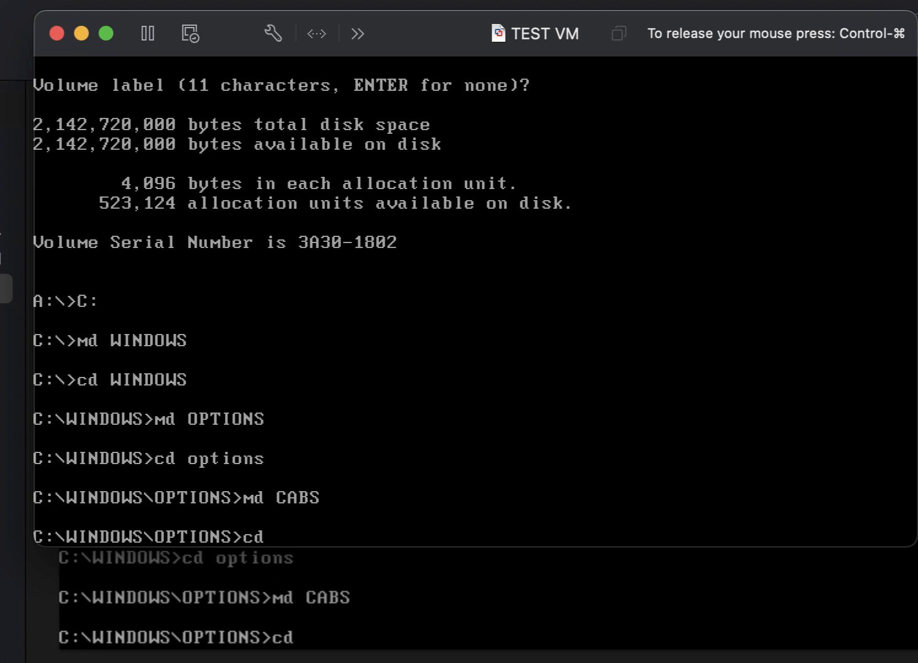
type(" CABS")
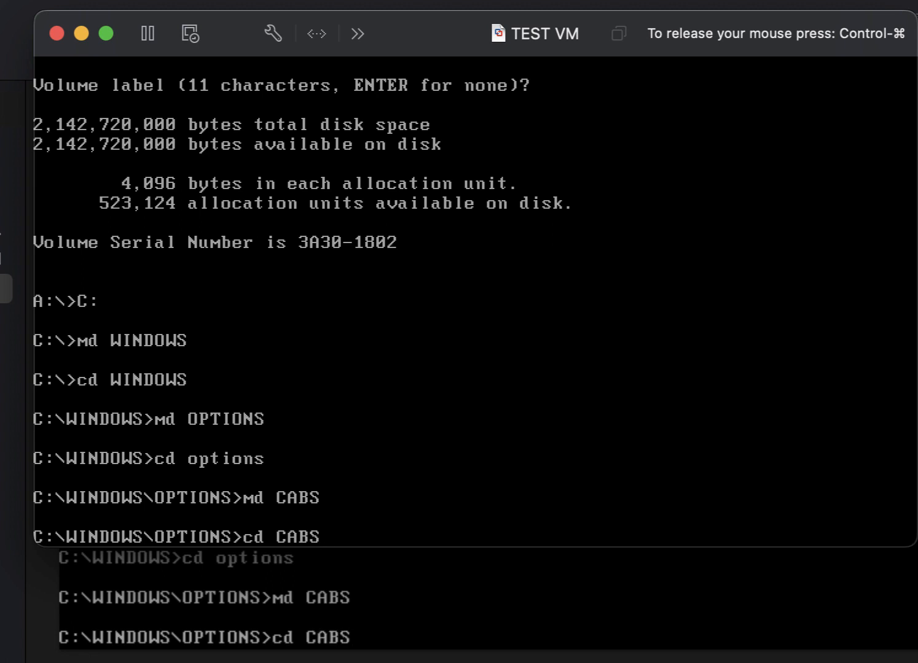
key("Return")
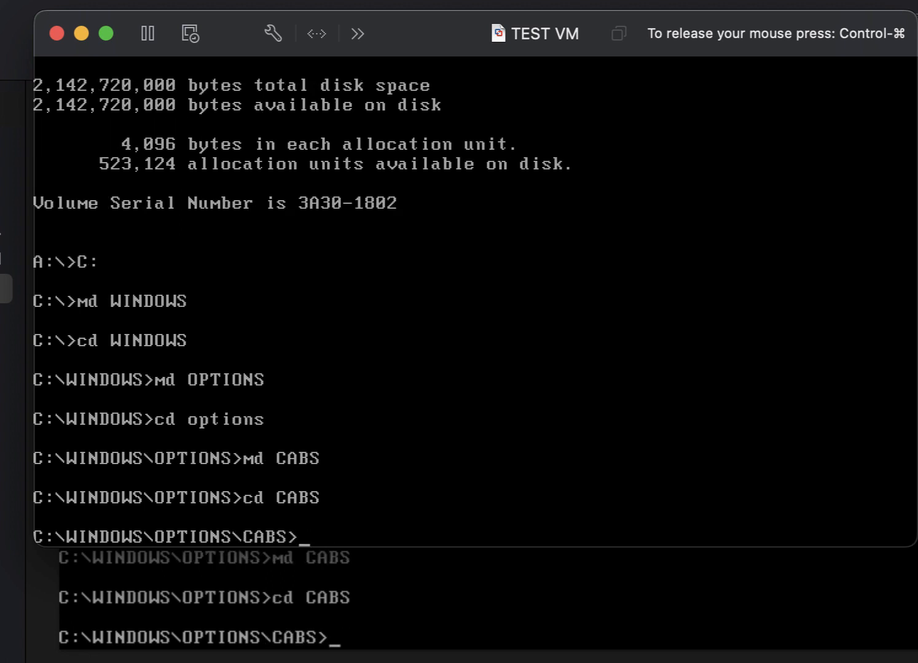
type("R:")
key("Return")
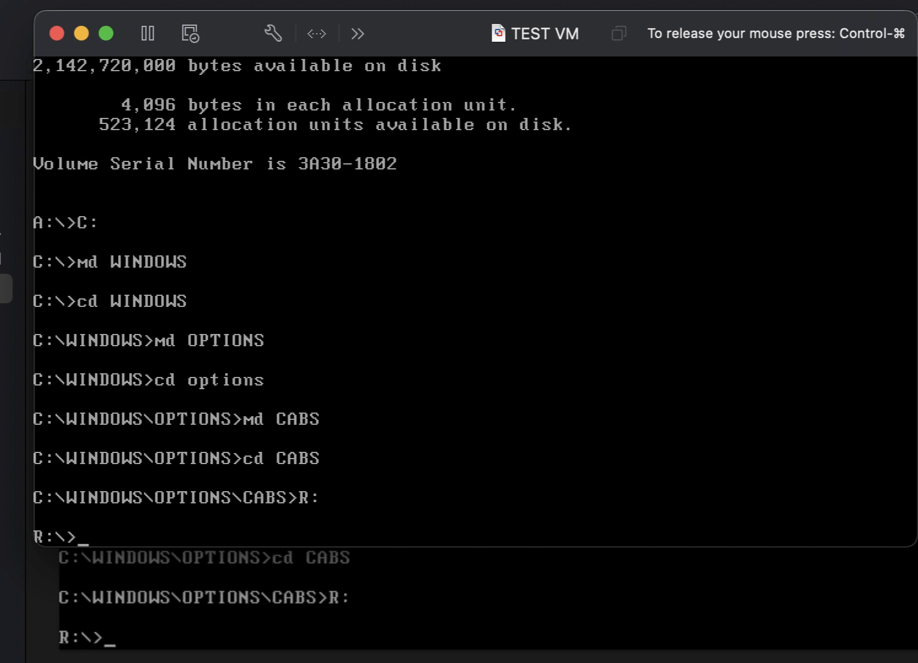
Copy *.* from R:\WIN95 into C:\WINDOWS\OPTIONS\CABS and return to drive C.
type("cd win95")
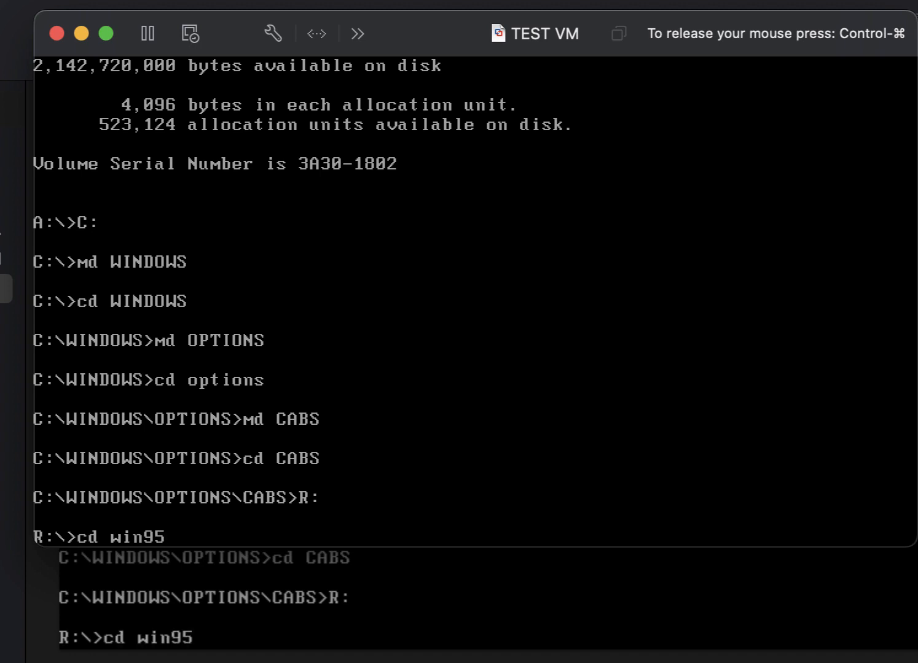
key("Return")
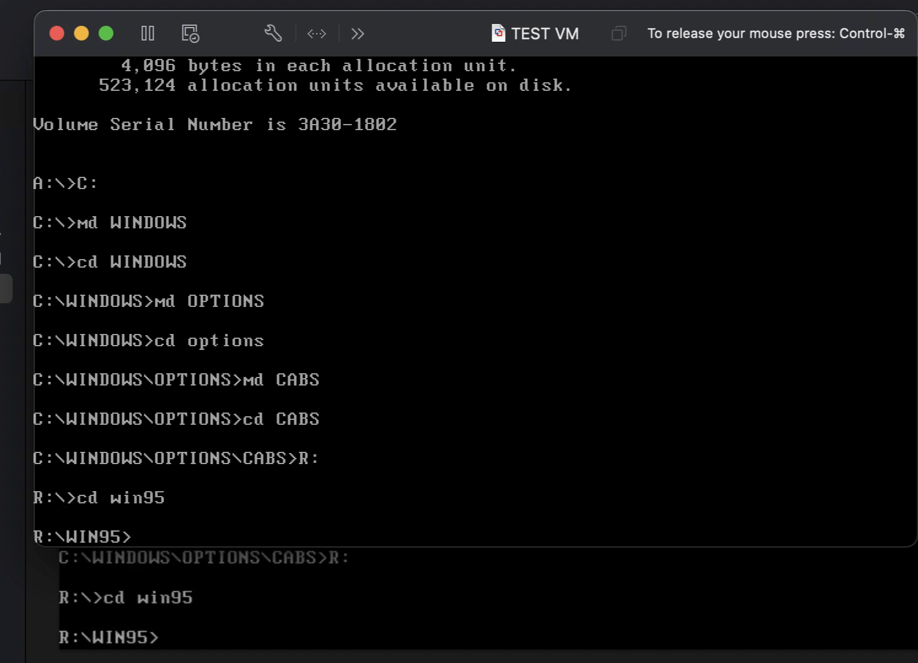
type("copy ")
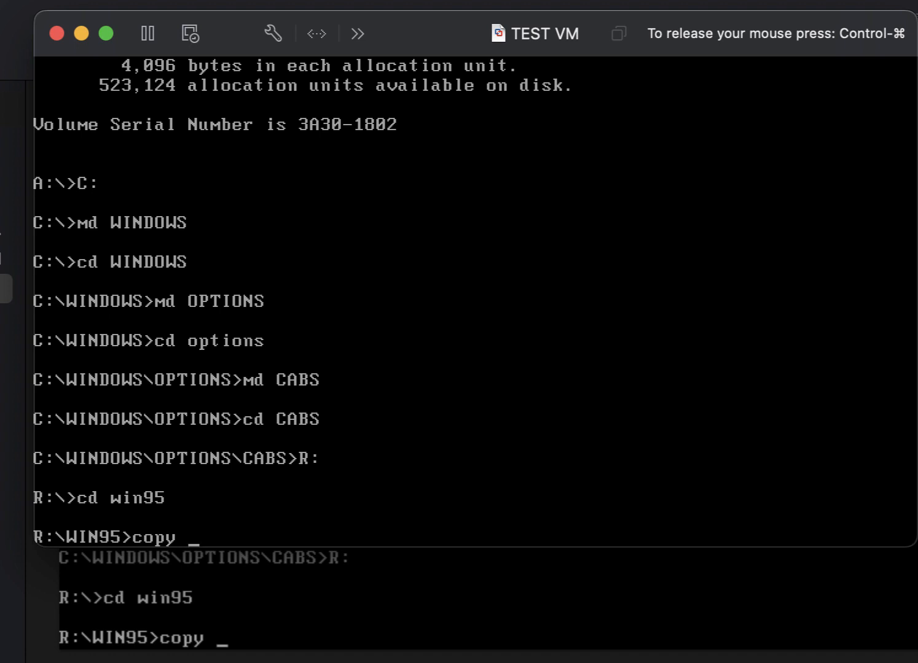
type("*.* C:\\WIN")
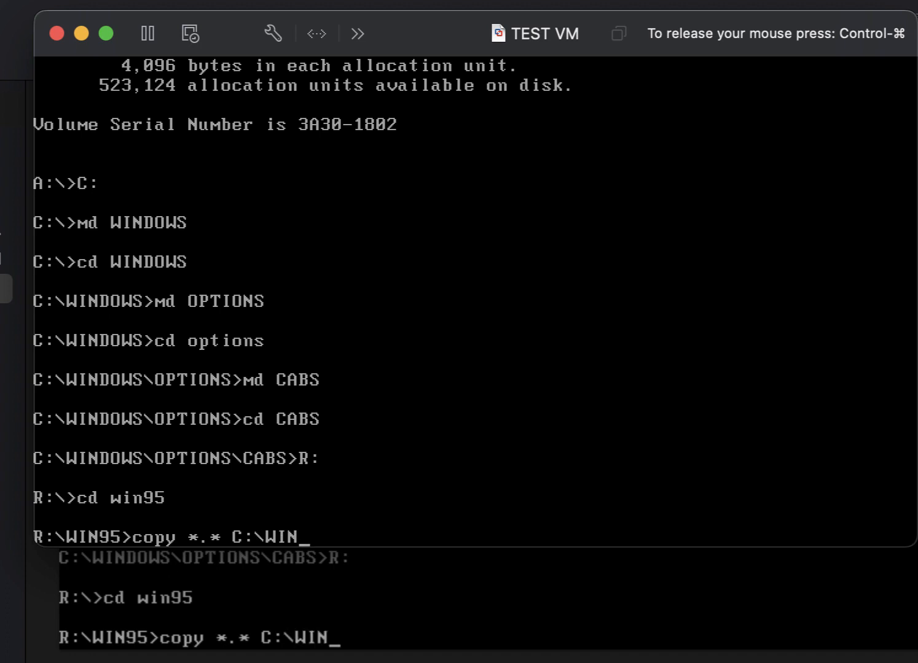
type("DOWS\\OPTIONS\\")
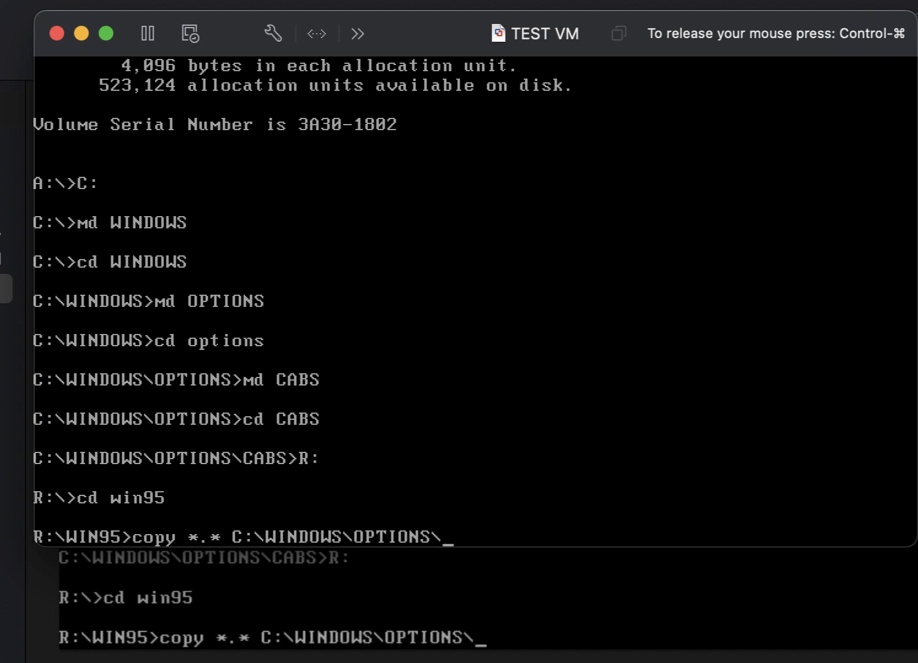
type("CABS")
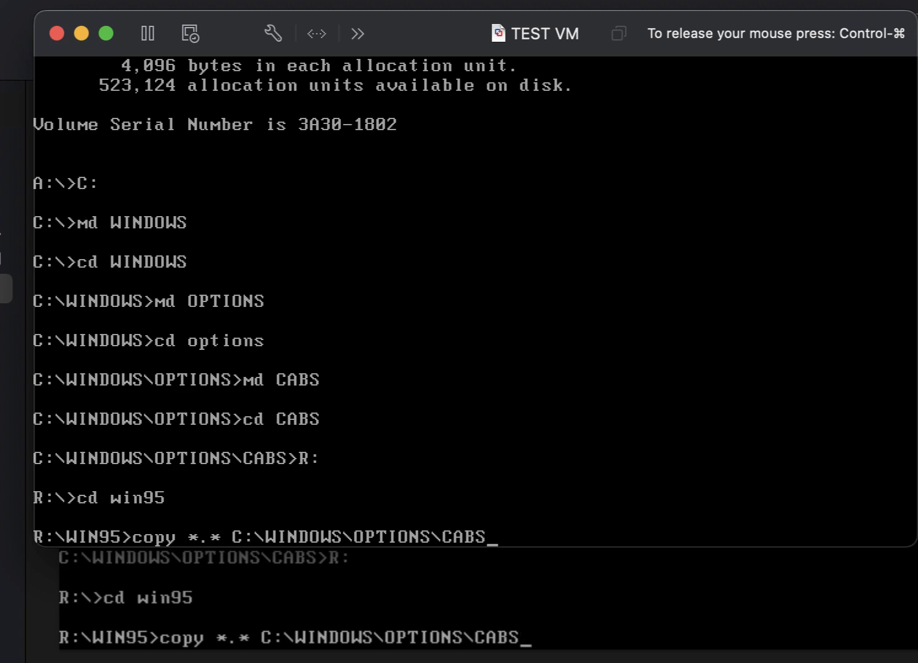
key("Return")
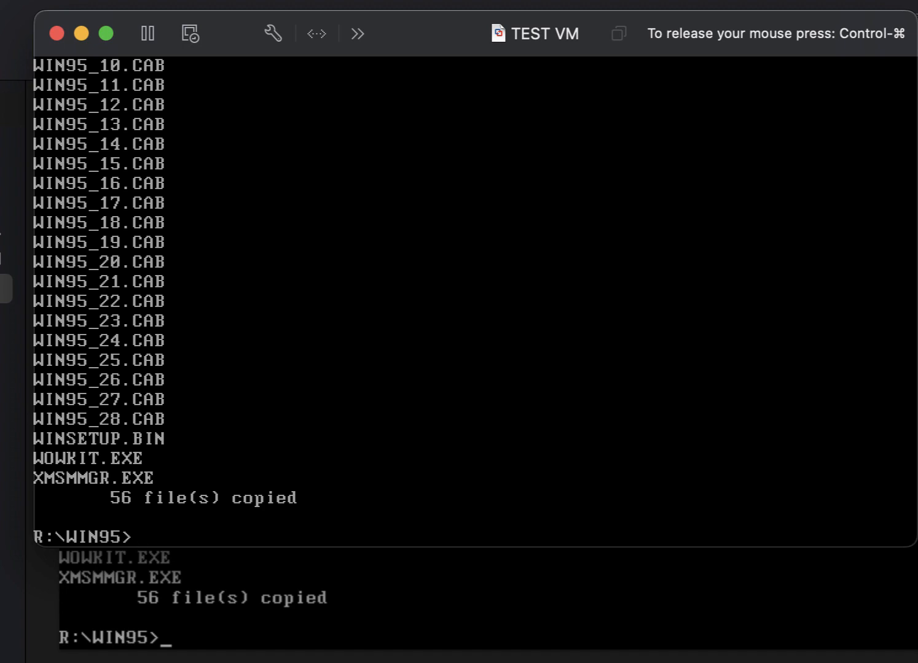
type("C:")
key("Return")
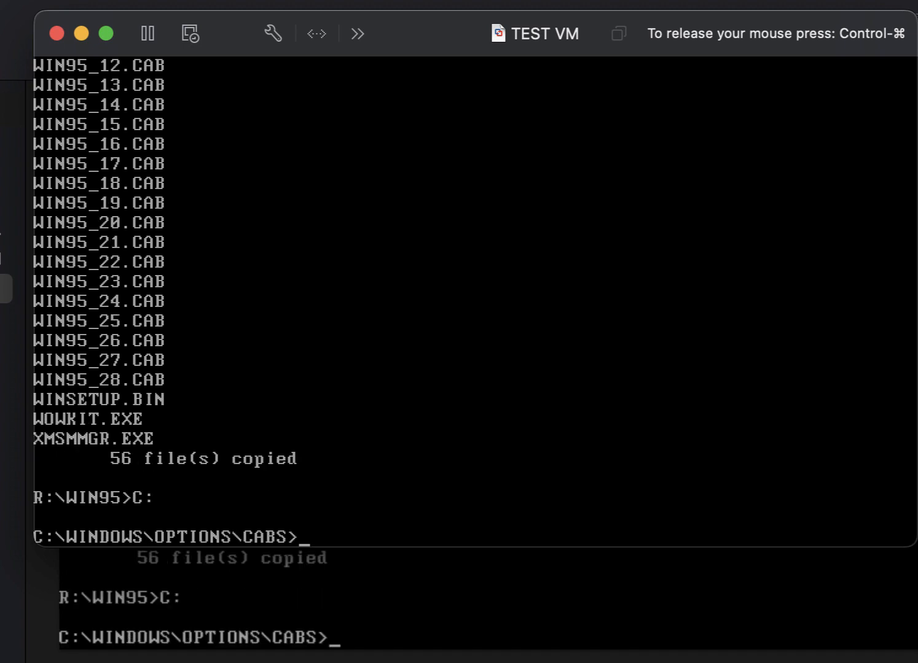
List the CABS folder, run setup.exe, and let Setup's routine ScanDisk check proceed.
type("dir")
key("Return")
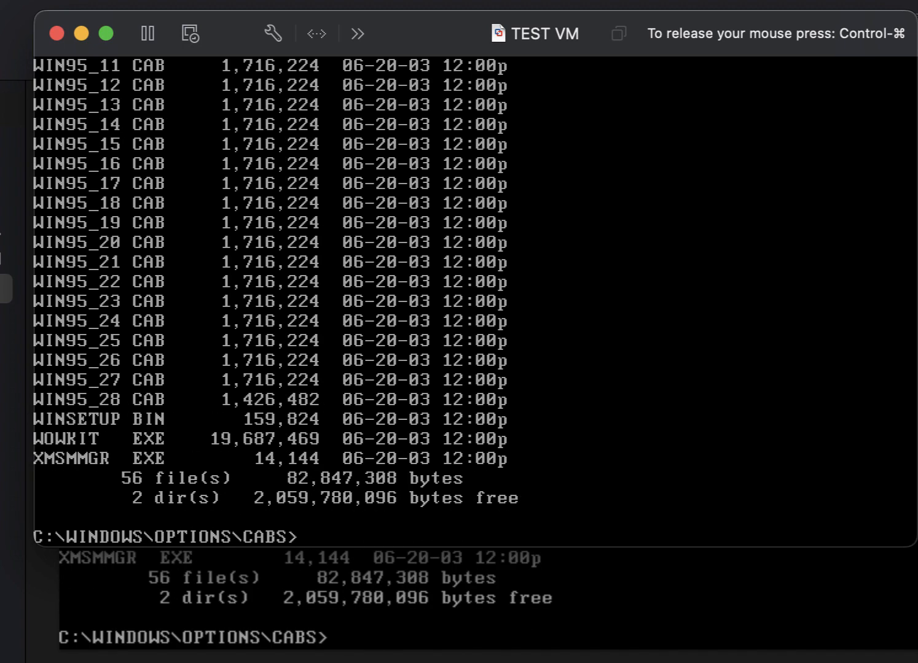
type("setup")
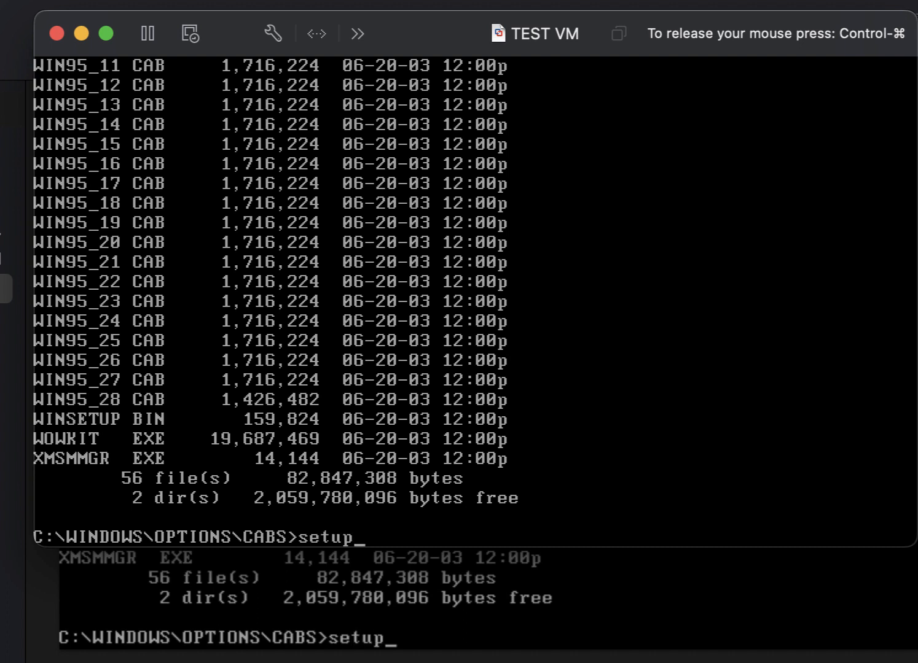
type(".exe")
key("Return")
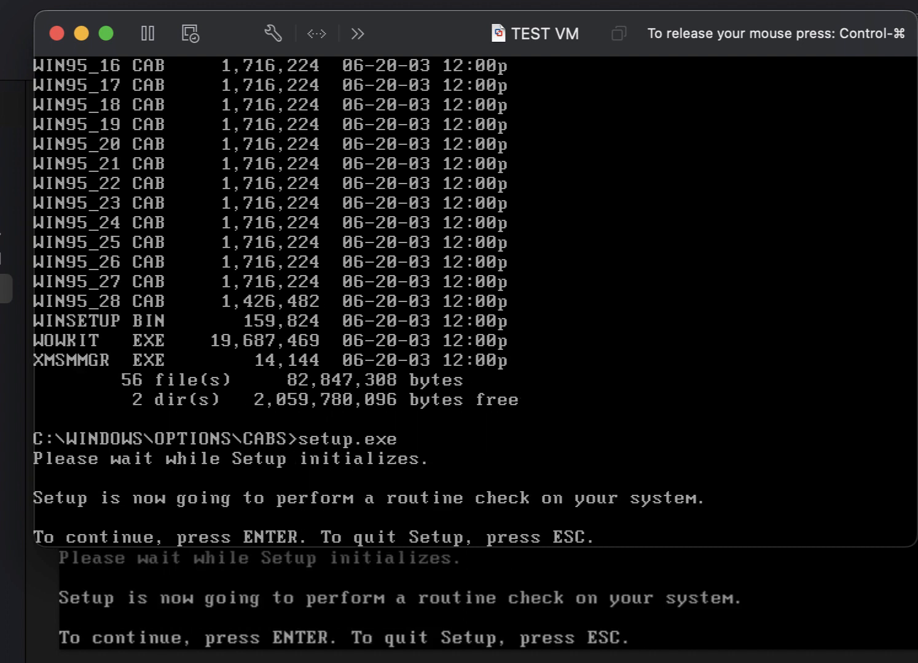
key("Return")
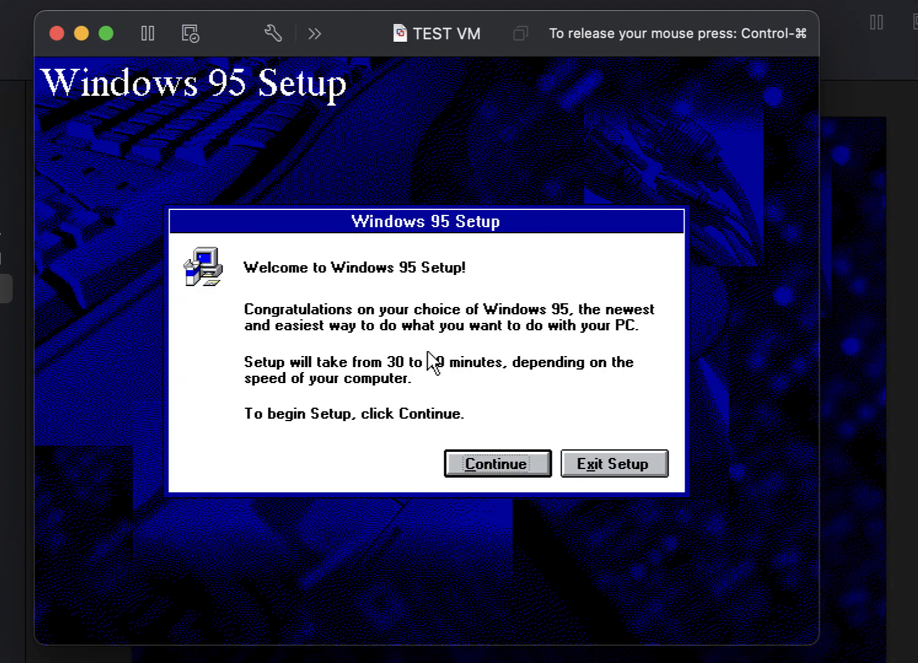
Begin Windows 95 Setup, accept the licence agreement and pass the welcome page.
left_click(514, 470)
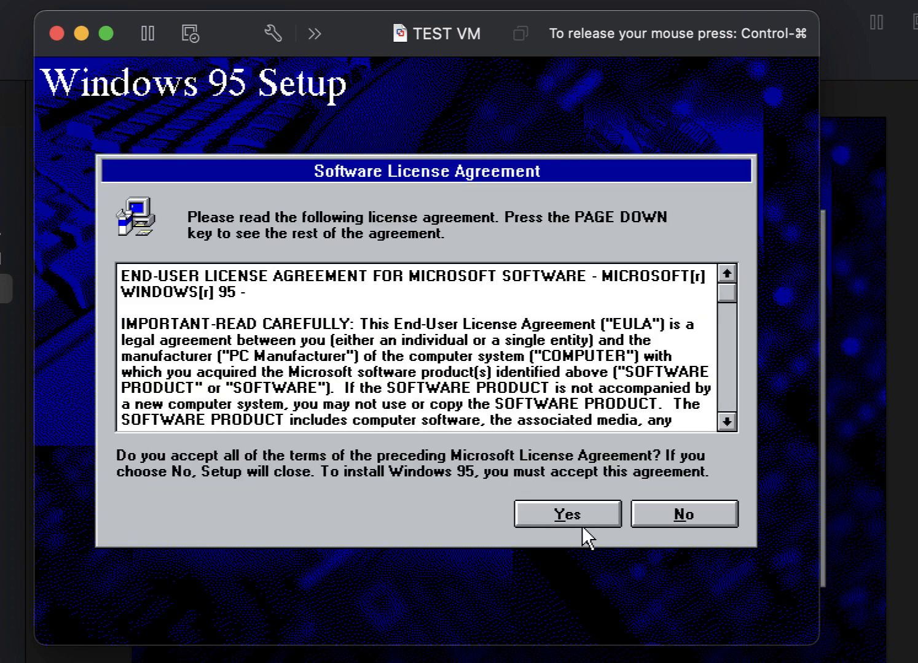
left_click(583, 514)
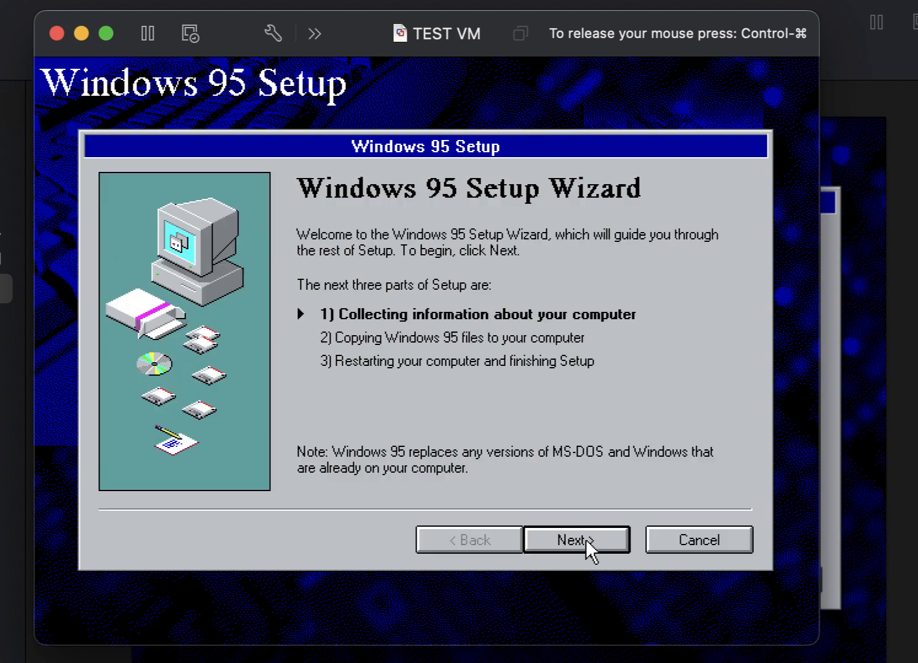
left_click(584, 540)
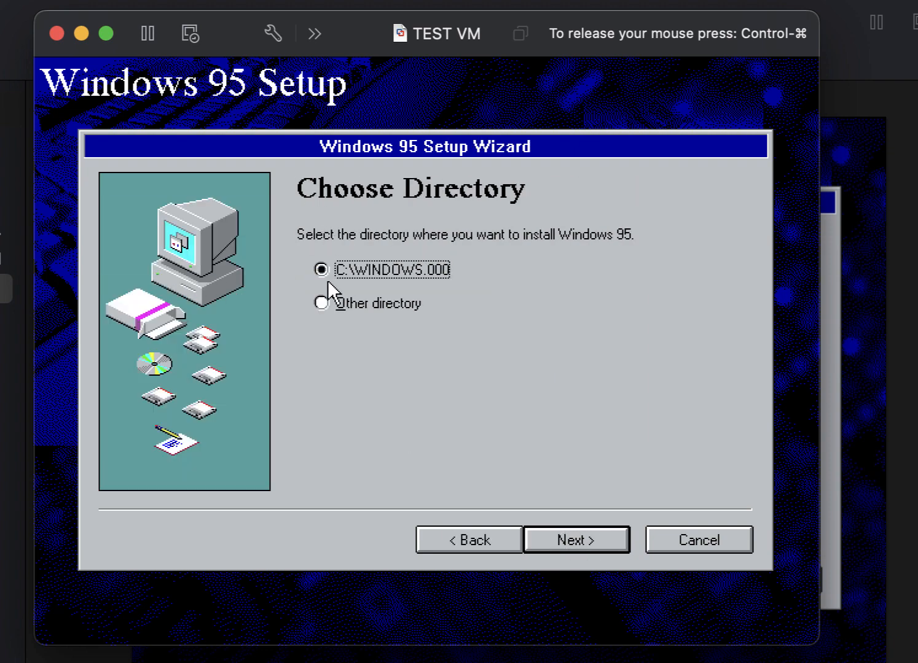
Set the install directory to C:\WINDOWS and agree to install over the existing one.
left_click(322, 304)
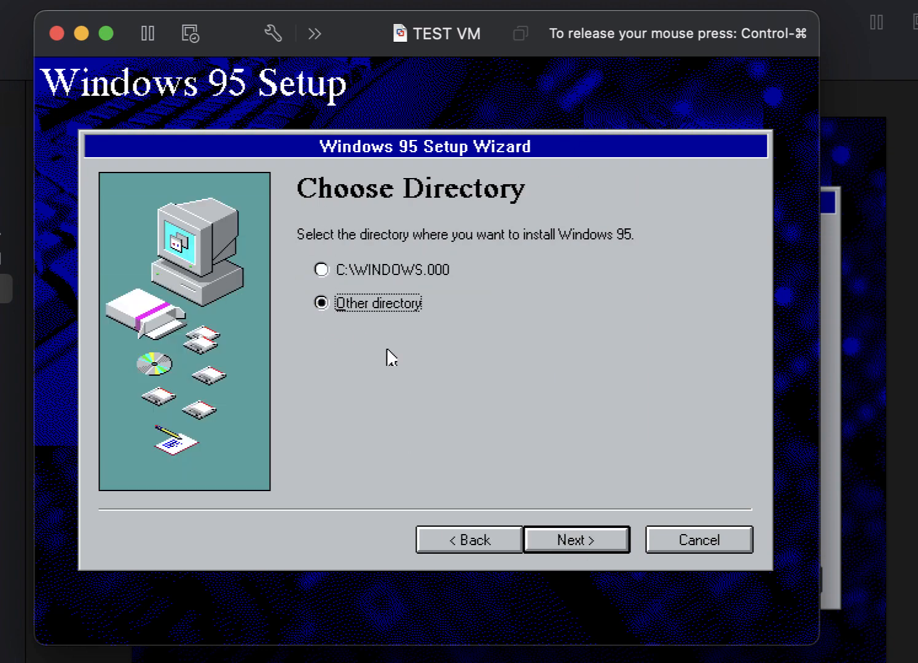
left_click(556, 542)
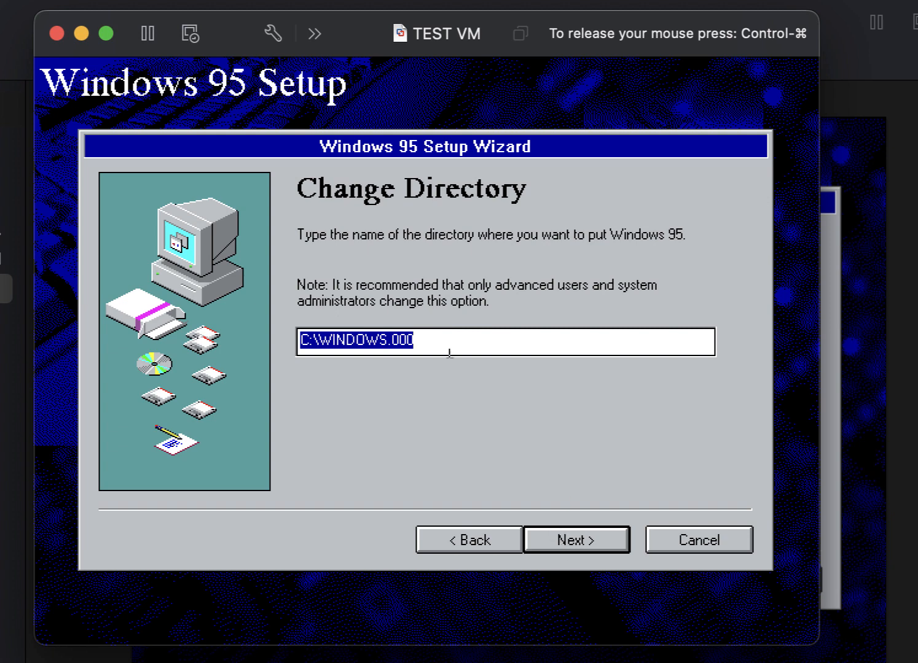
left_click(467, 334)
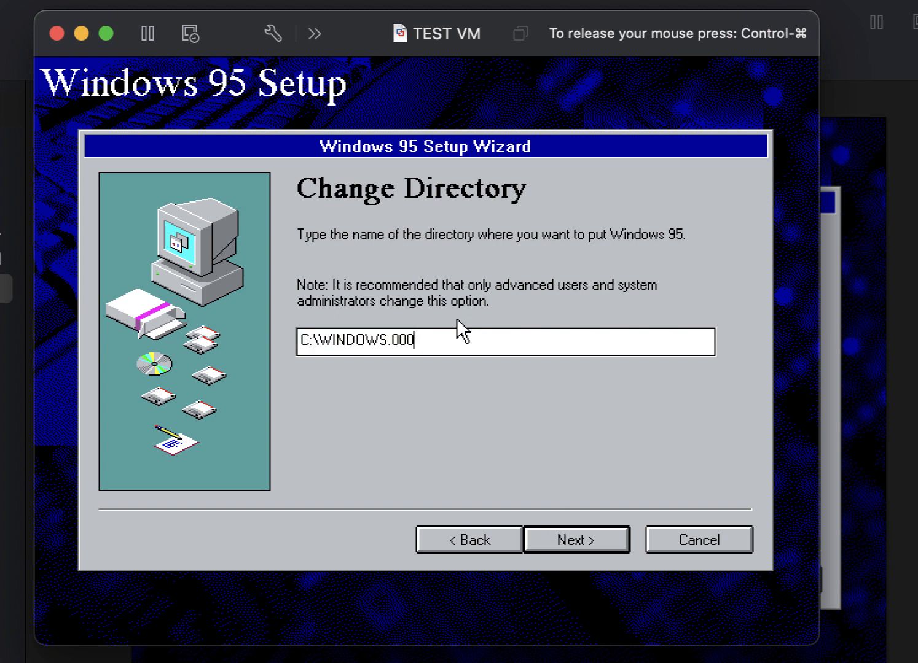
key("BackSpace")
key("BackSpace")
key("BackSpace")
key("BackSpace")
left_click(571, 539)
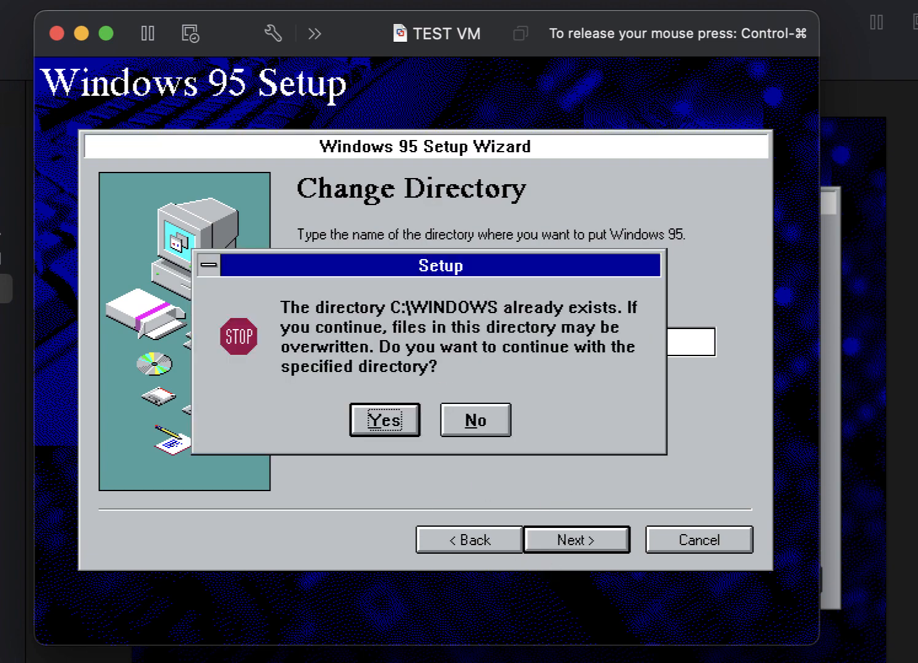
left_click(397, 426)
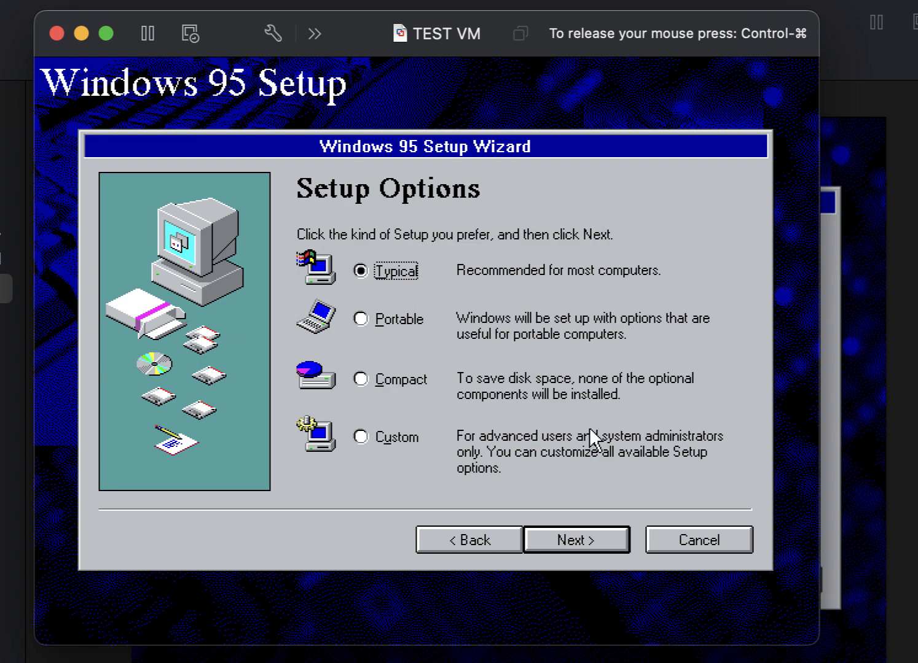
Keep the Typical setup, skip the certificate page, and enter the user's full name.
left_click(593, 543)
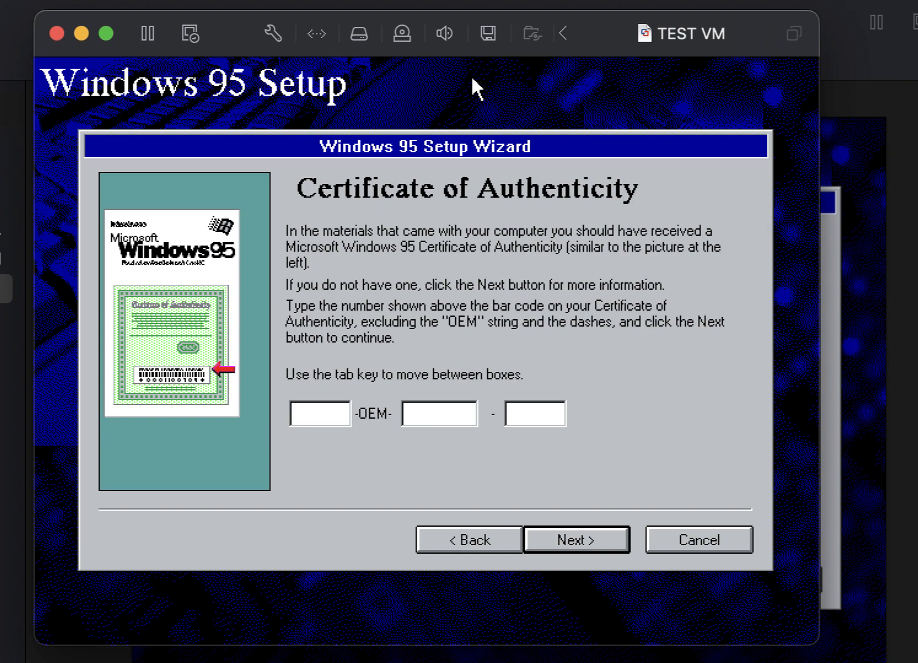
key("Return")
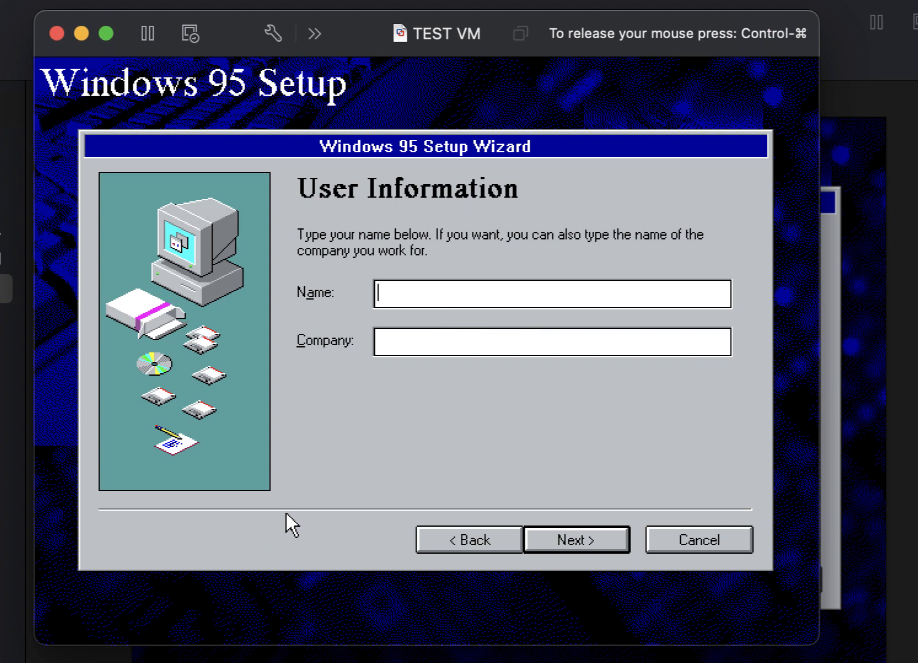
type("Duran Medine")
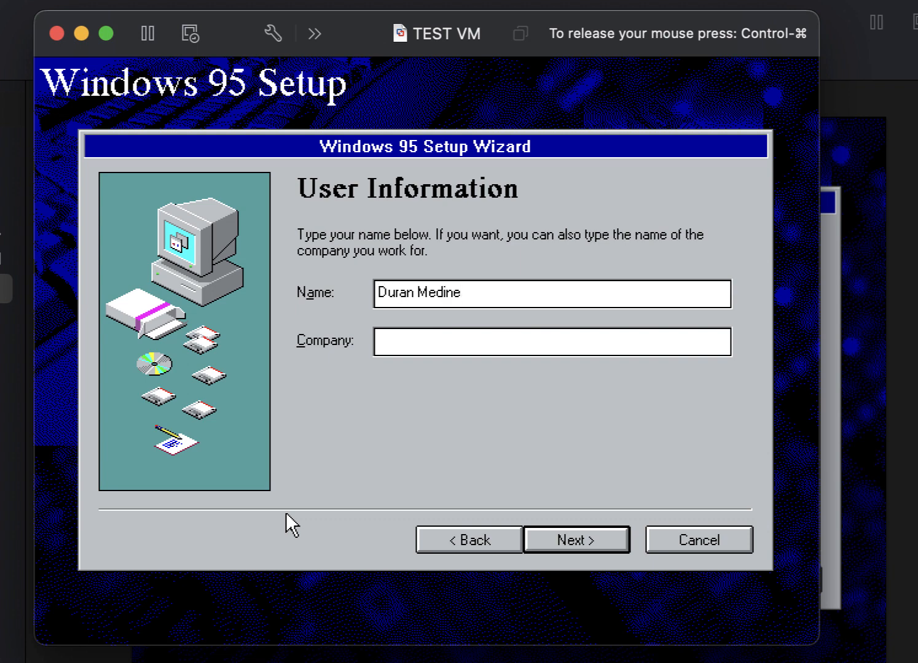
key("Return")
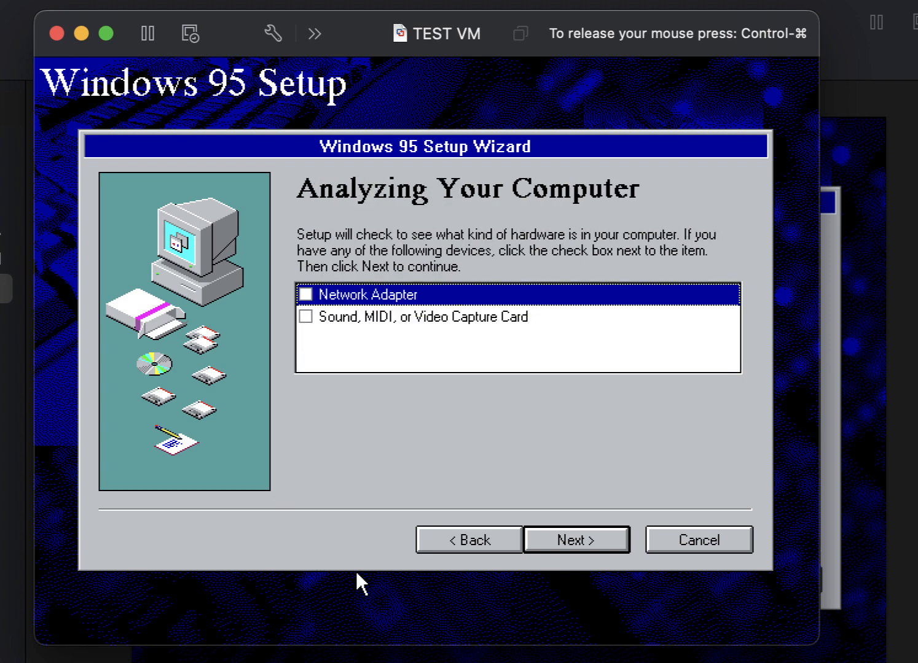
Declare a network adapter and a sound card, then run hardware detection.
left_click(307, 295)
left_click(310, 318)
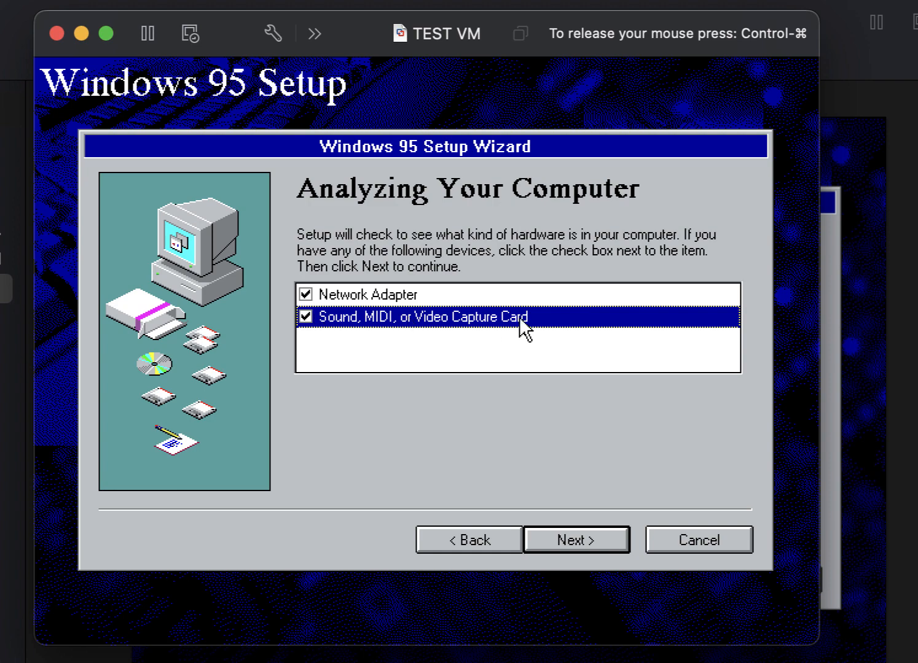
left_click(578, 541)
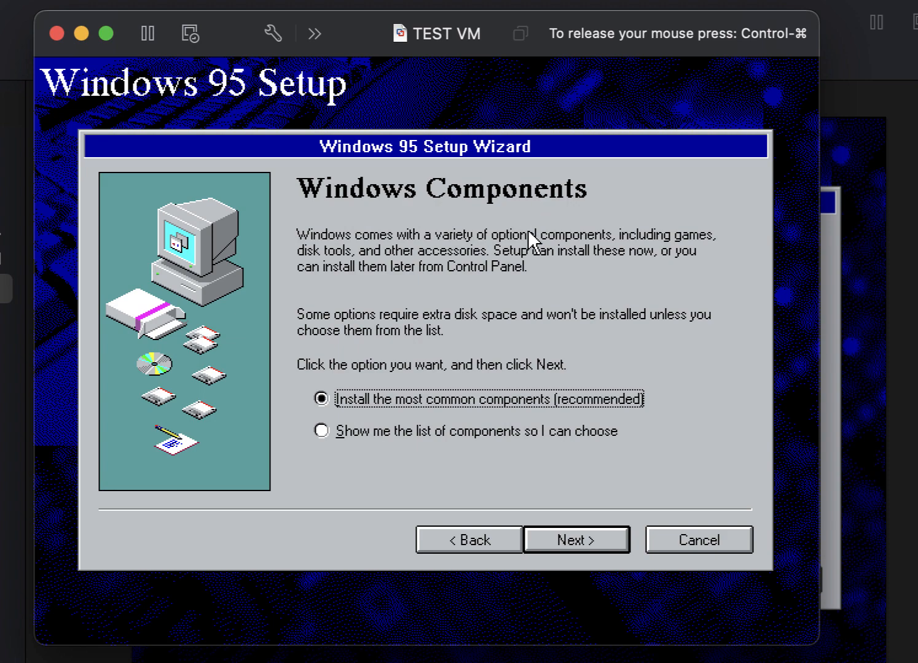
Choose components from a list and include all 18 Accessories subcomponents.
left_click(322, 431)
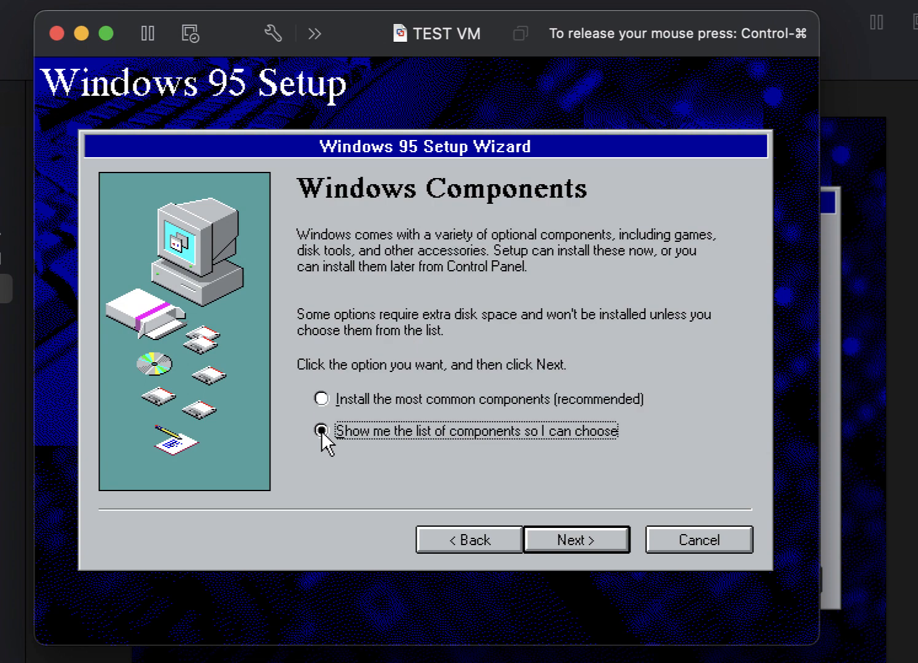
left_click(578, 539)
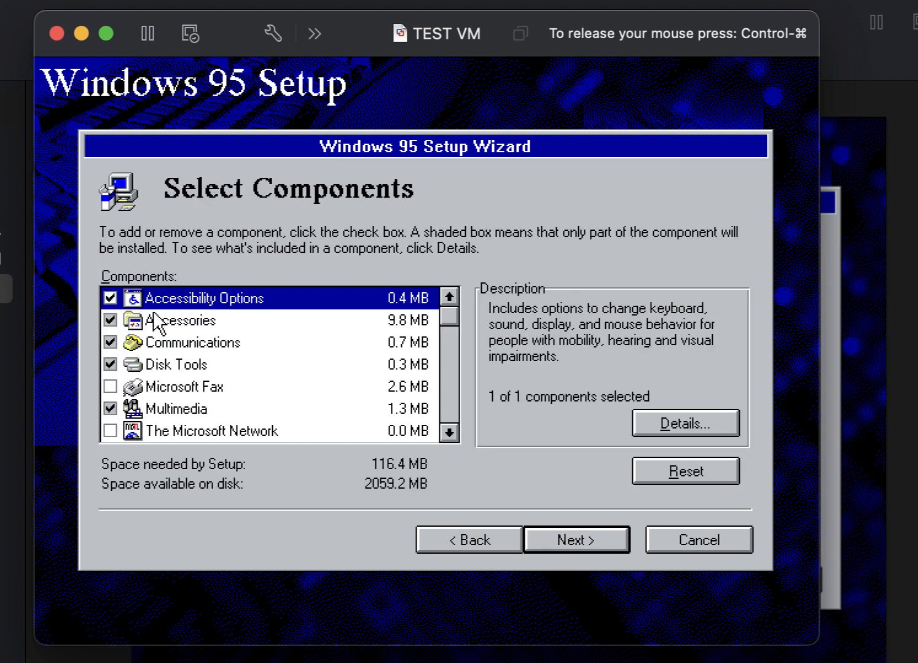
left_click(111, 320)
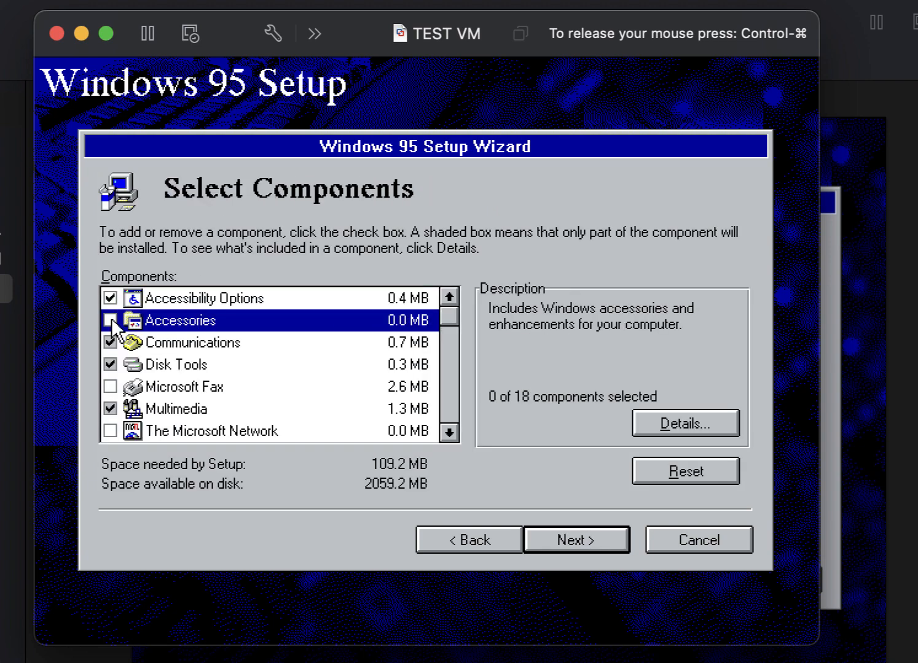
left_click(111, 320)
double_click(131, 320)
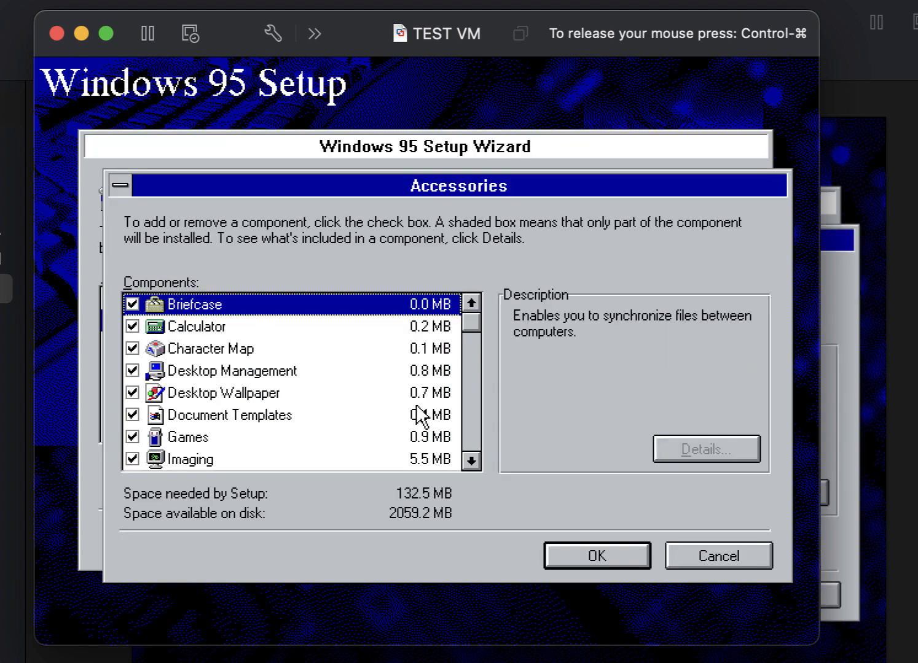
left_click(471, 461)
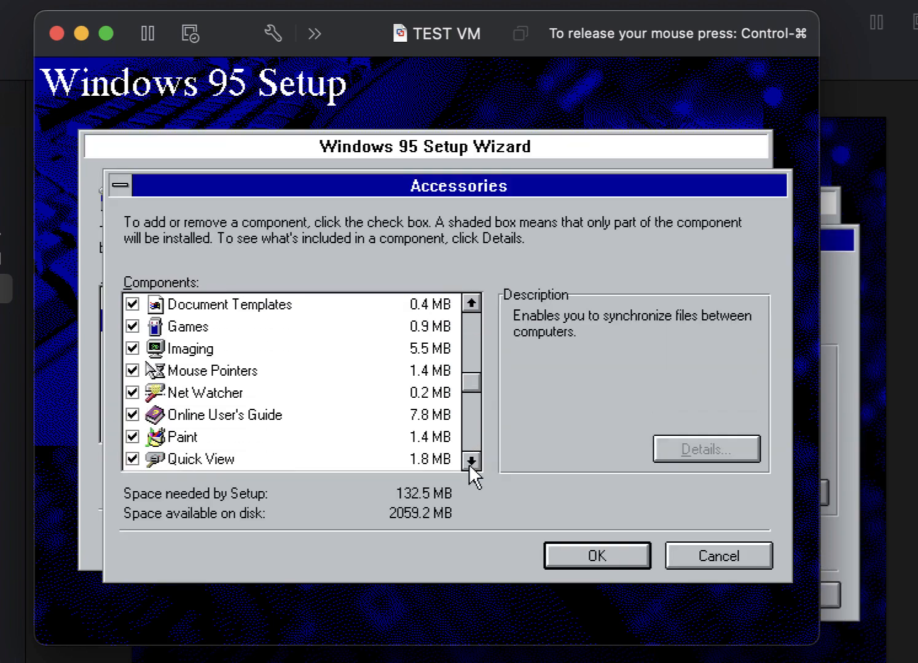
left_click(471, 461)
left_click(471, 461)
left_click(470, 461)
left_click(470, 460)
left_click(471, 461)
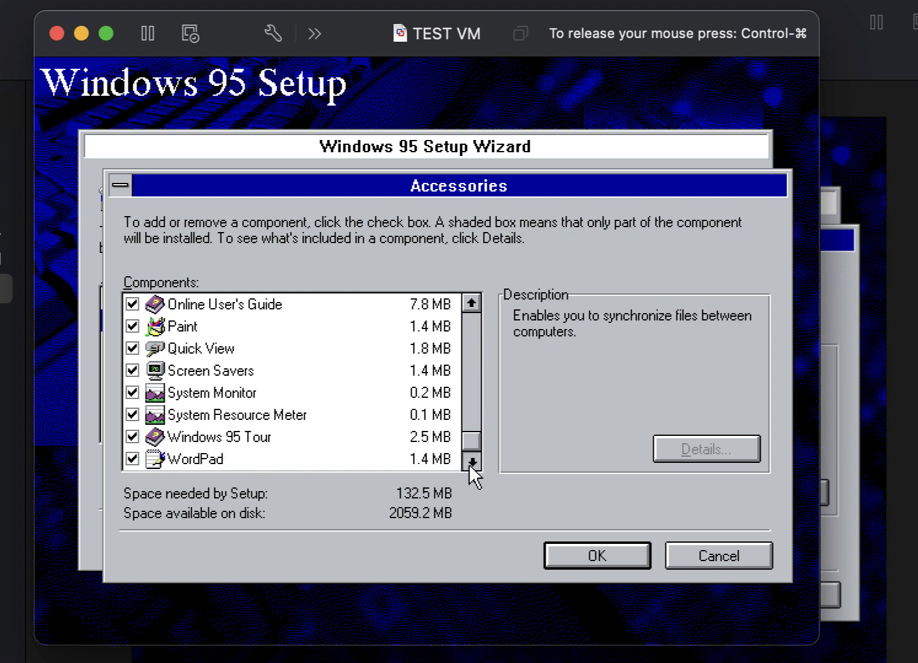
left_click(470, 461)
left_click(566, 556)
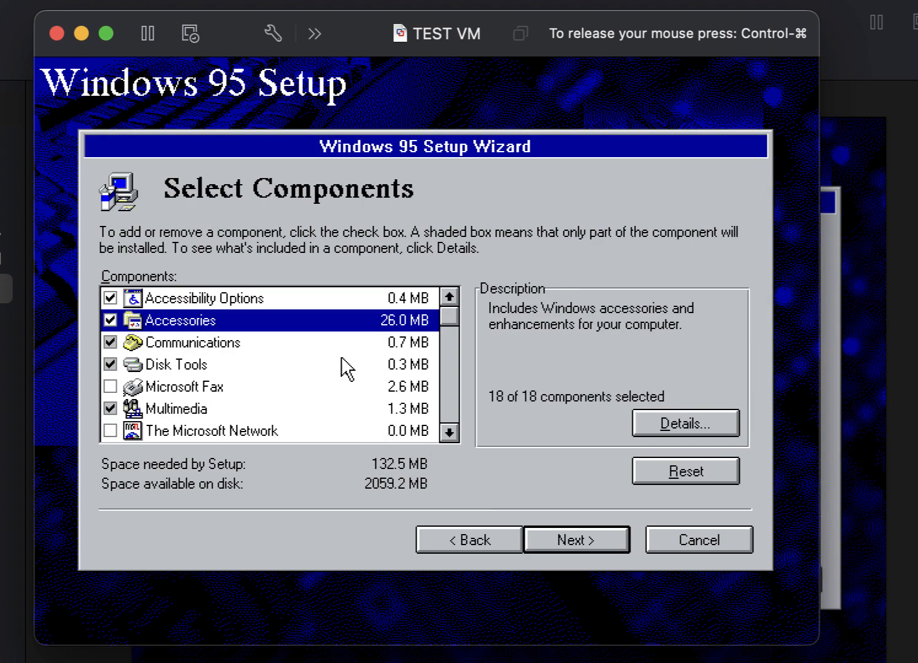
Include all 8 Multimedia subcomponents, bringing the space needed to 139.9 MB.
left_click(110, 409)
left_click(110, 409)
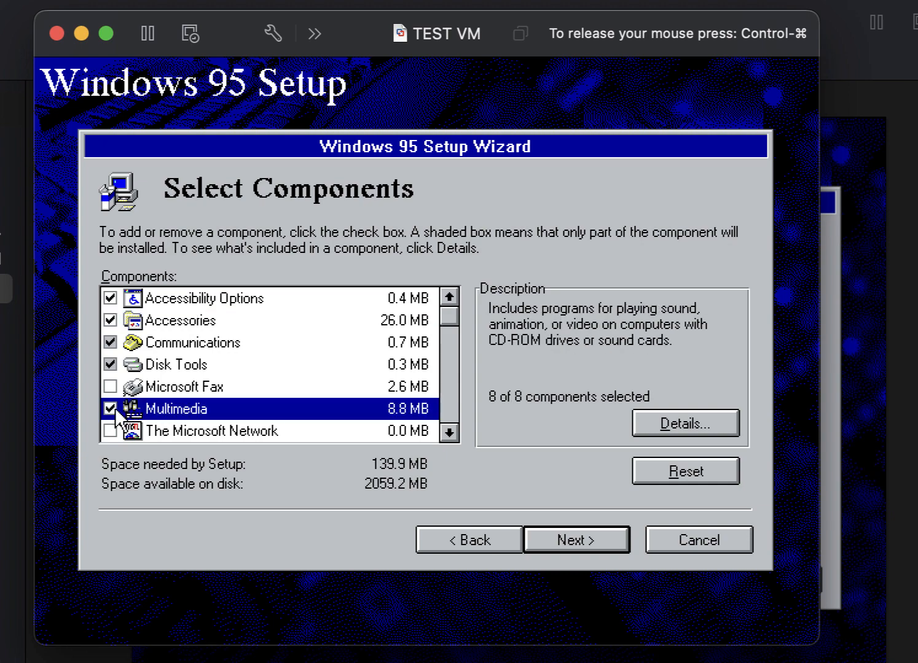
double_click(172, 411)
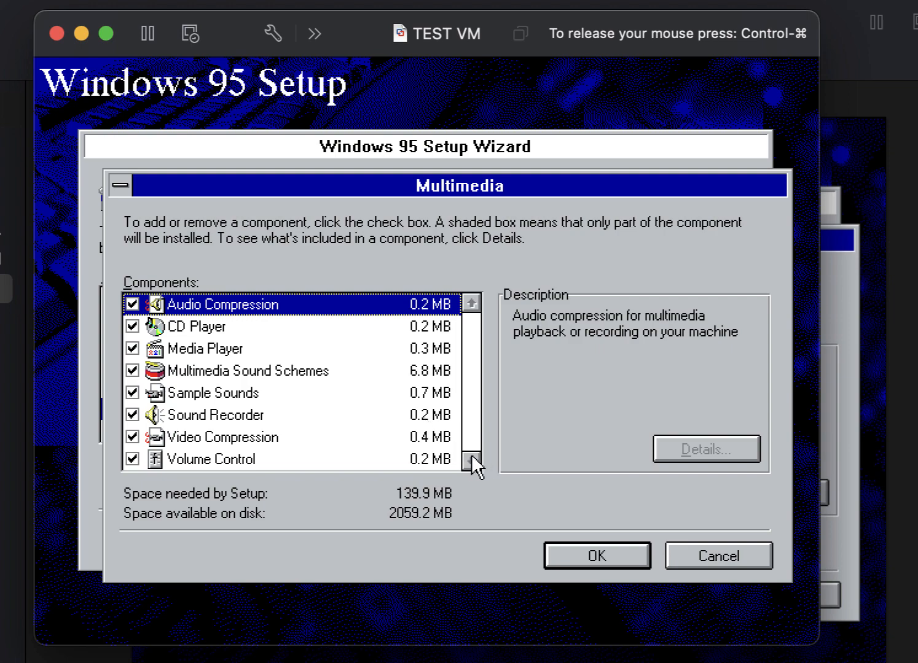
left_click(191, 398)
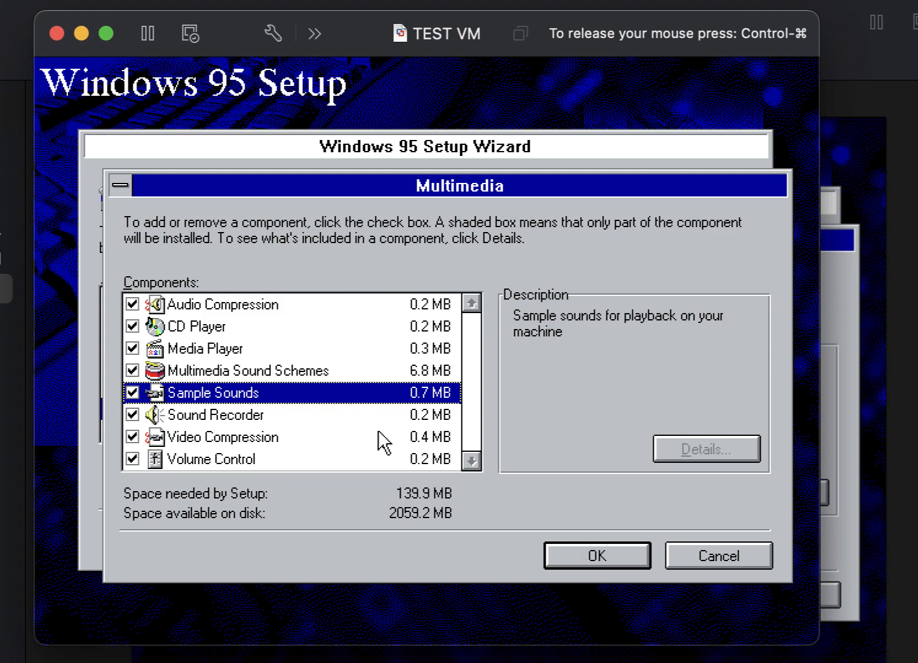
left_click(590, 554)
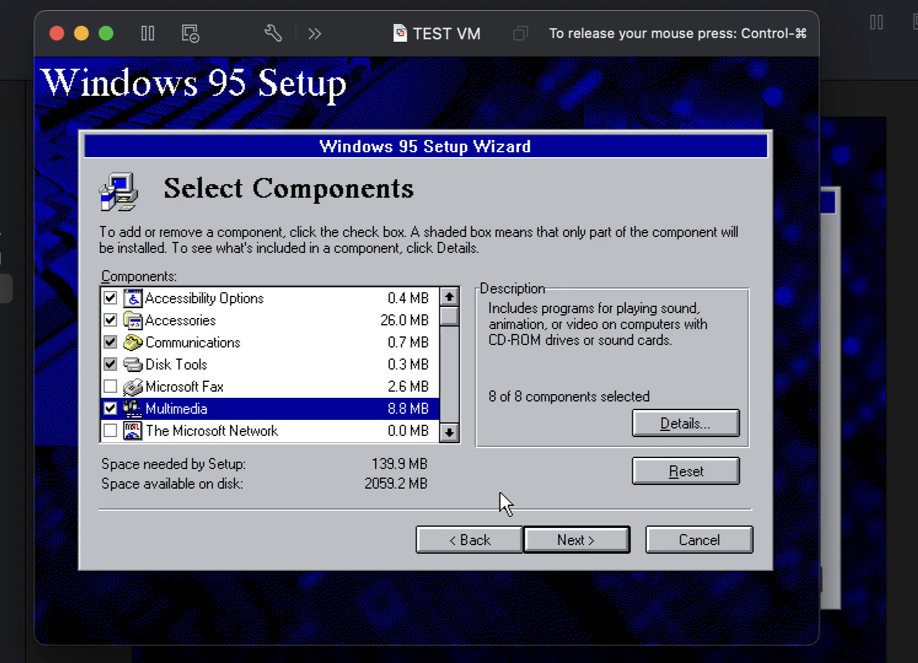
left_click(455, 438)
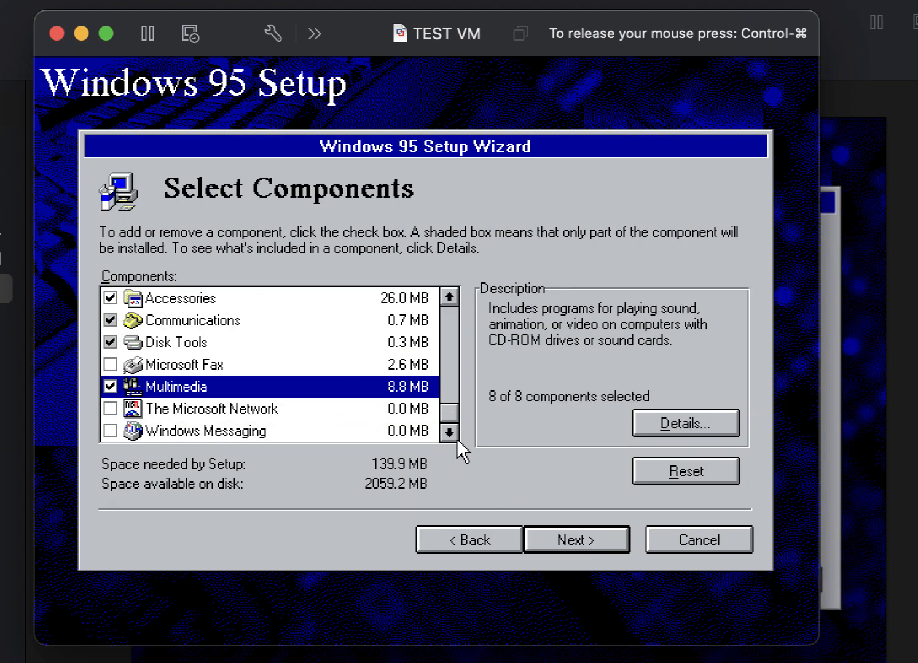
left_click(453, 304)
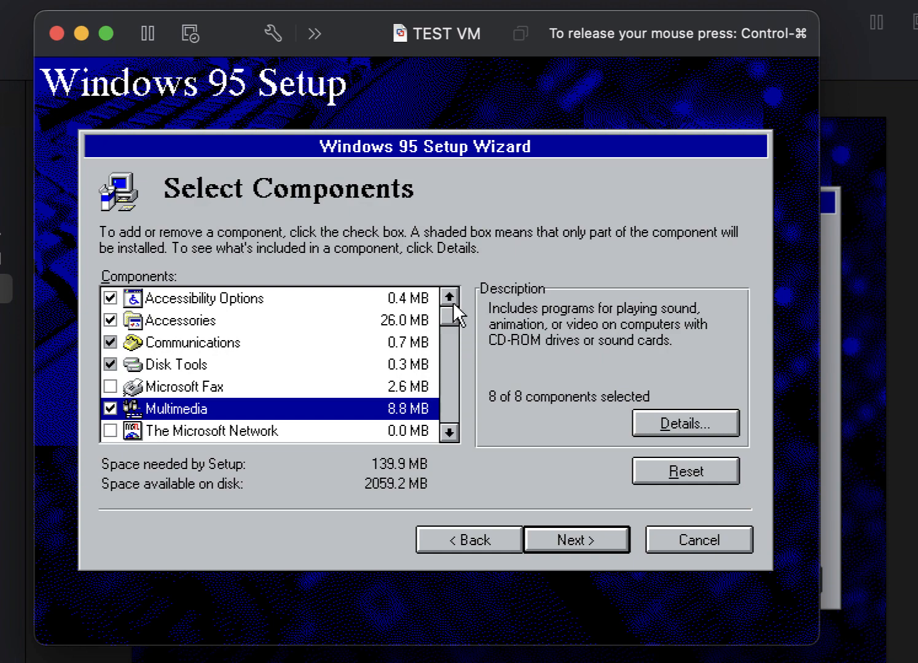
Confirm the components, decline a startup disk, and start copying the Windows 95 files.
left_click(603, 545)
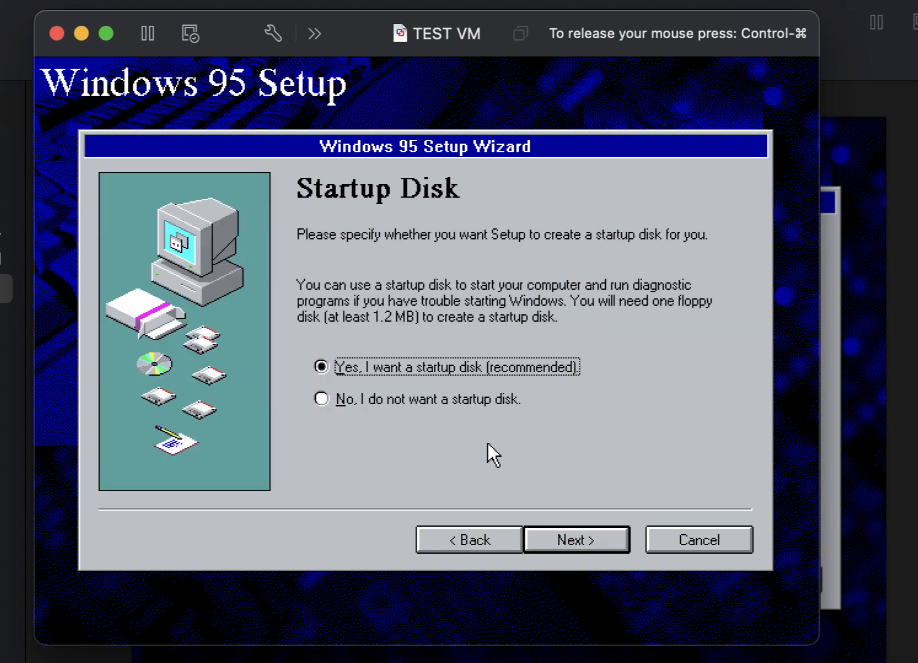
left_click(445, 402)
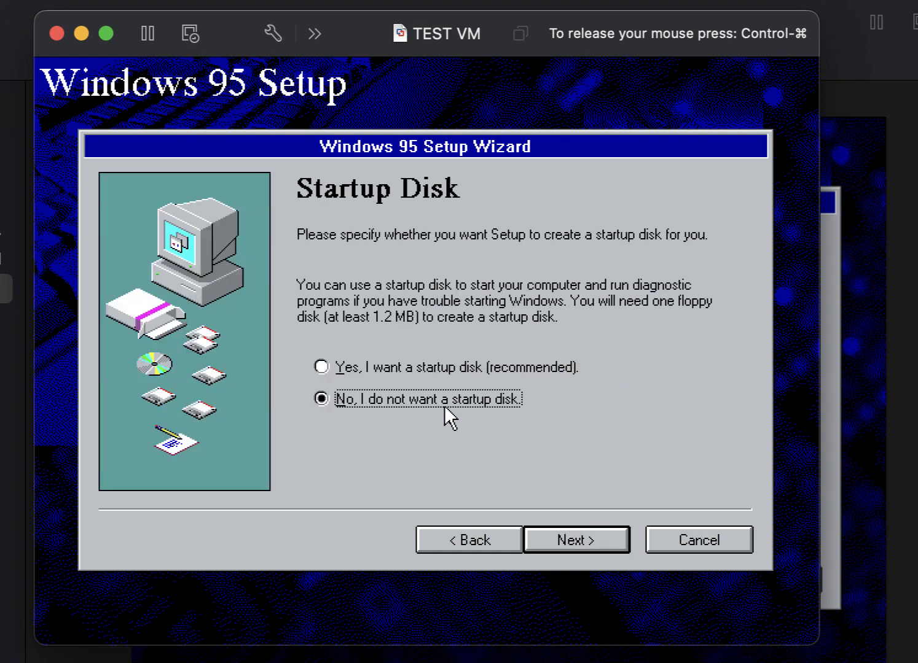
left_click(582, 535)
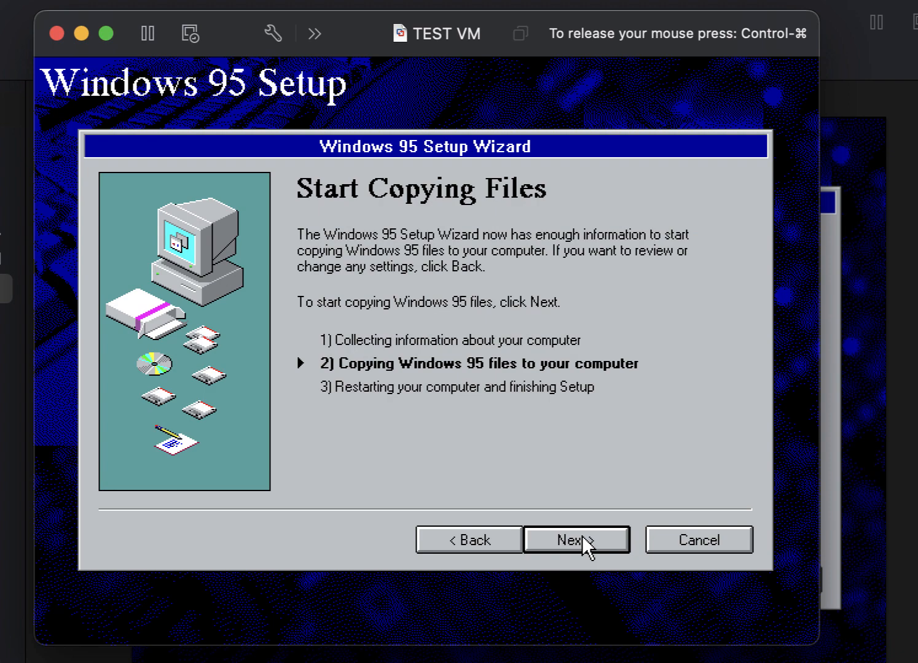
left_click(582, 536)
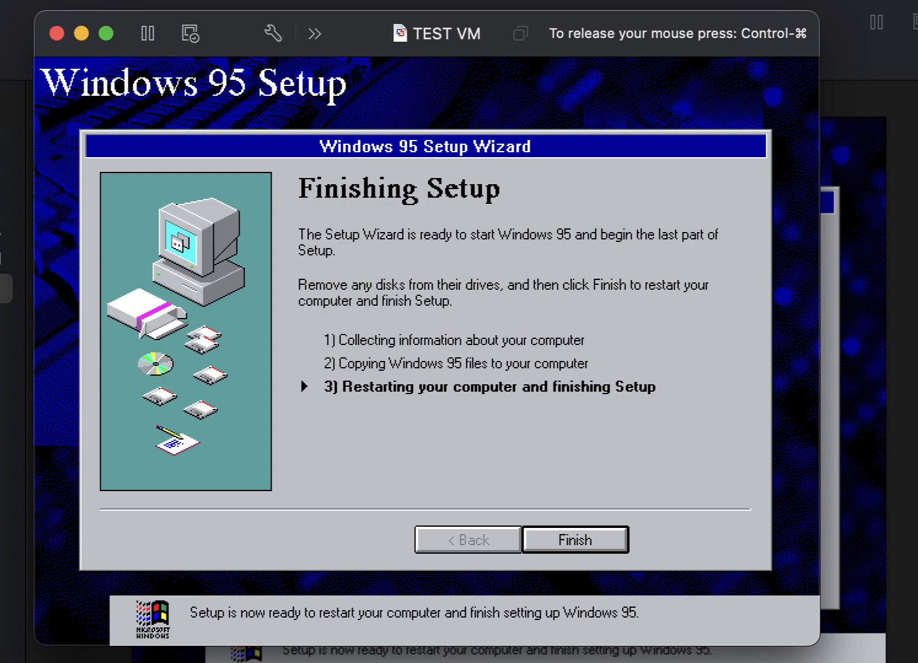
Finish the setup wizard and restart, then install FIX95CPU, answering N to its README.
left_click(570, 544)
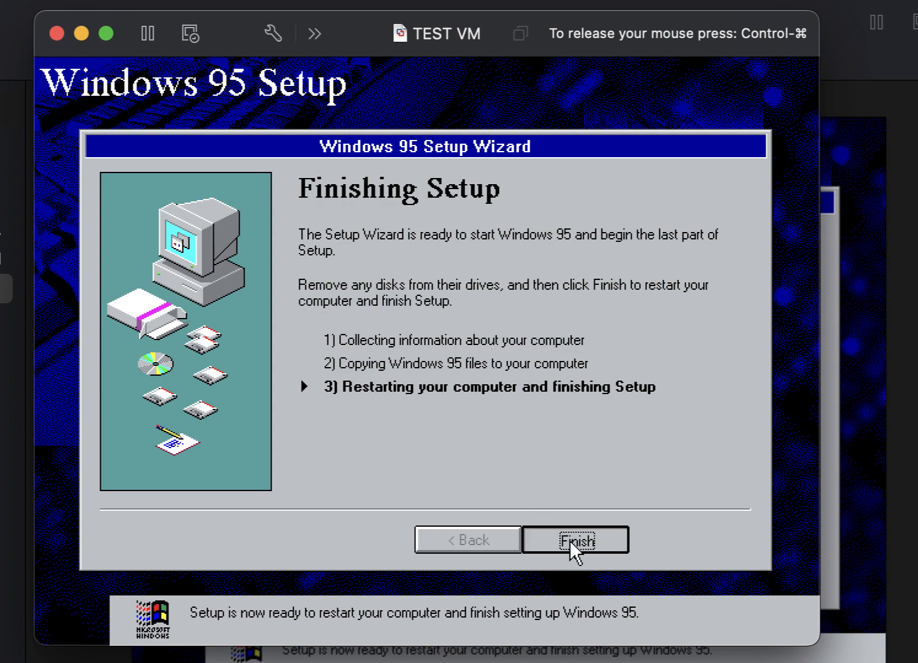
left_click(447, 413)
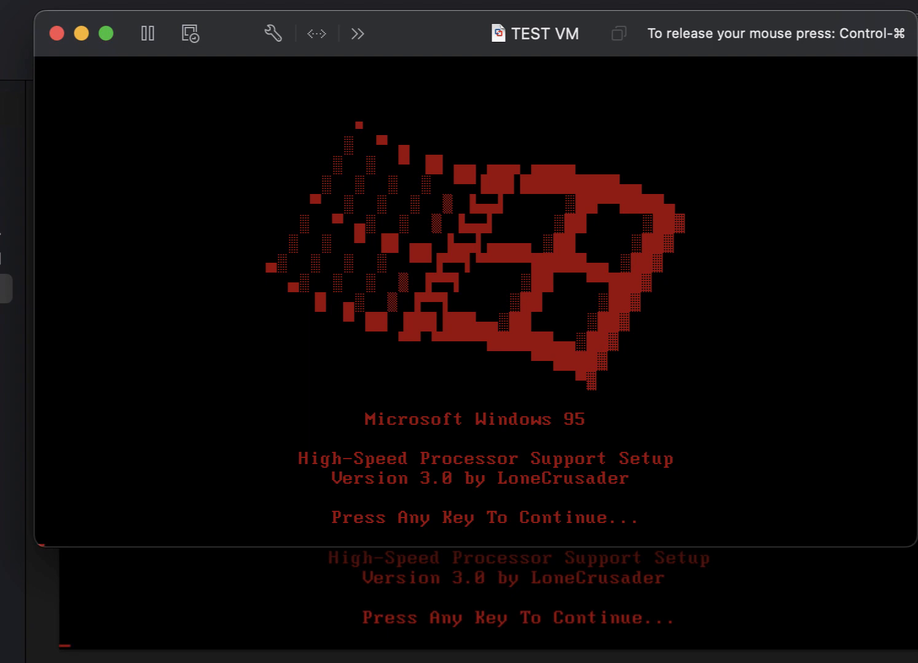
key("Return")
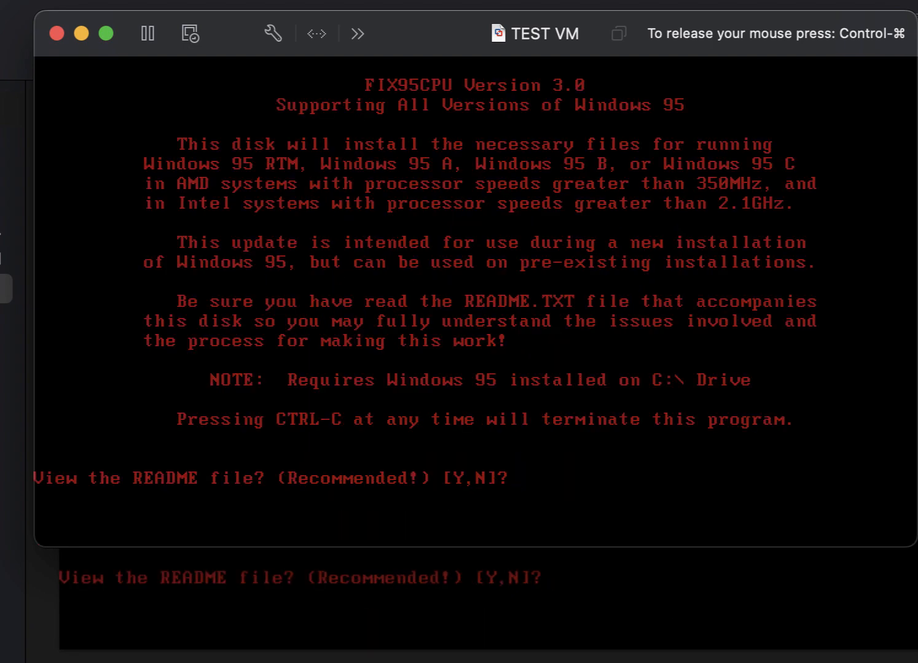
type("N")
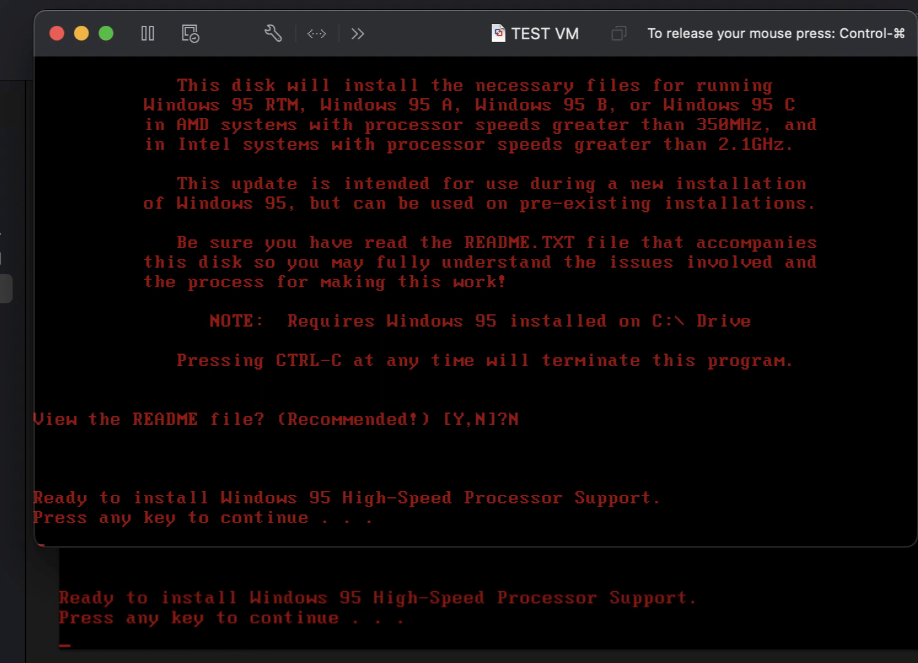
key("Return")
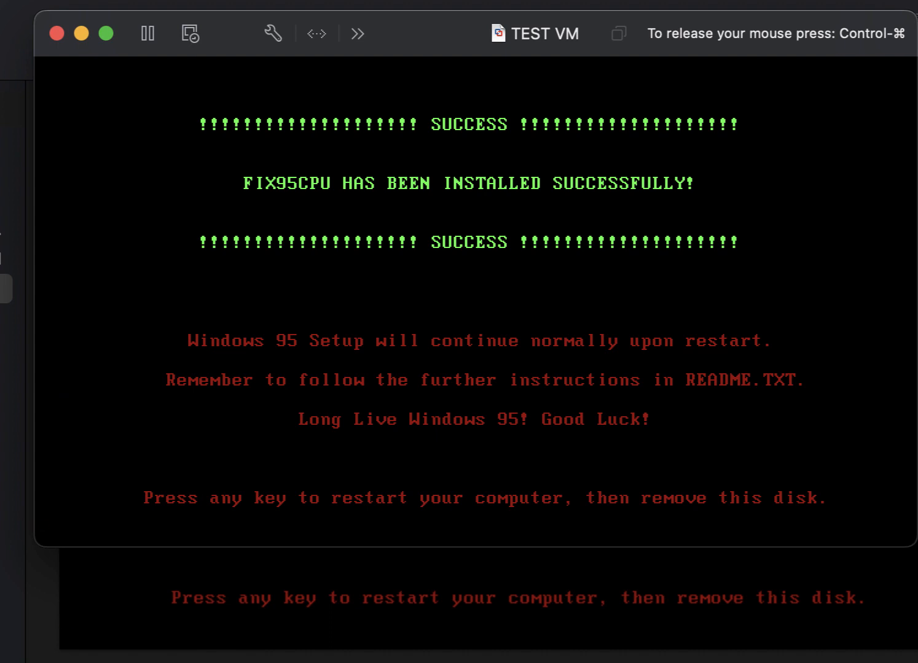
Eject the FIX95CPU floppy image and fail the unreadable drive A read.
key("ctrl+super")
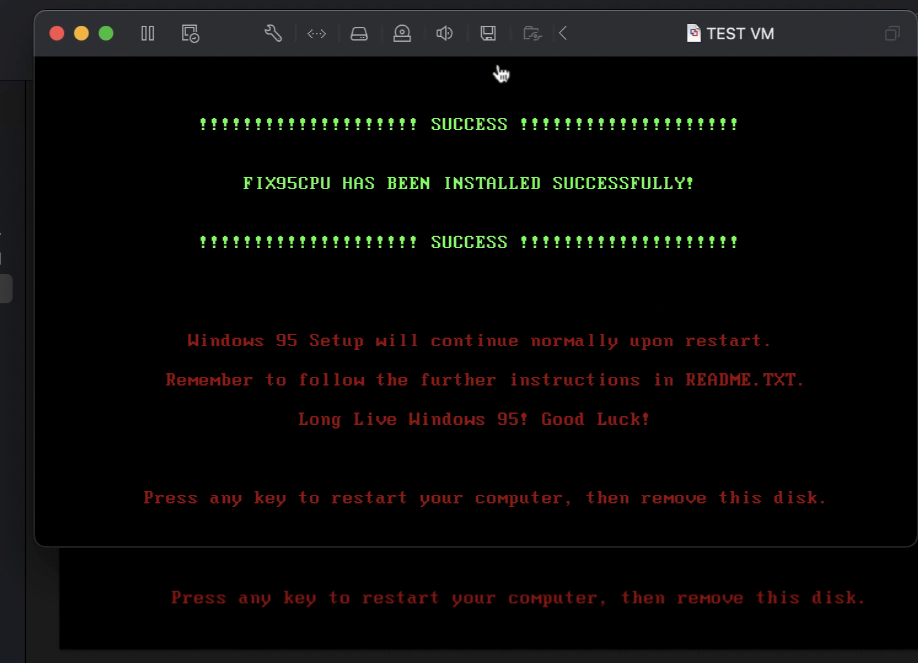
left_click(487, 35)
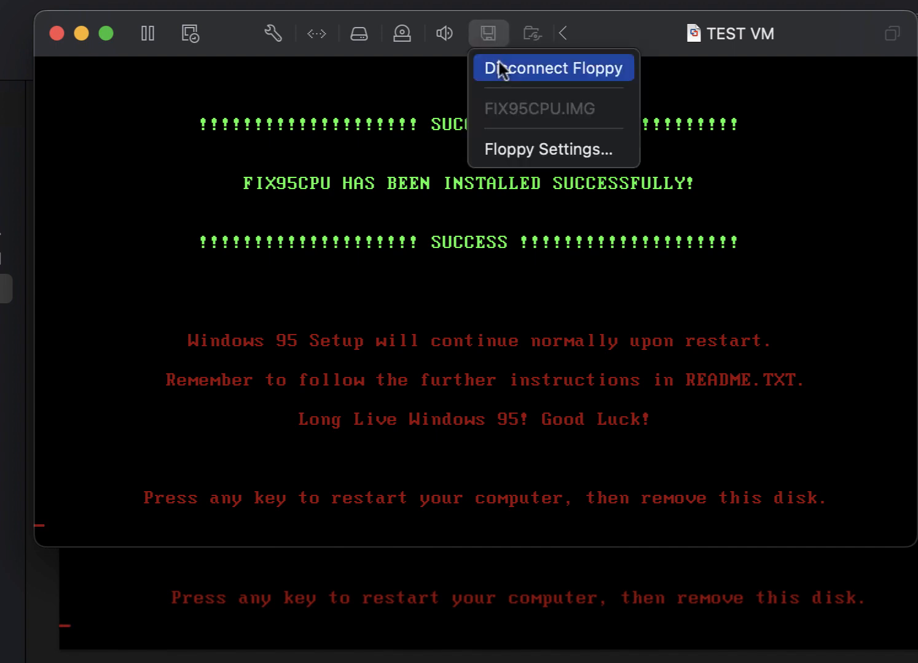
left_click(500, 69)
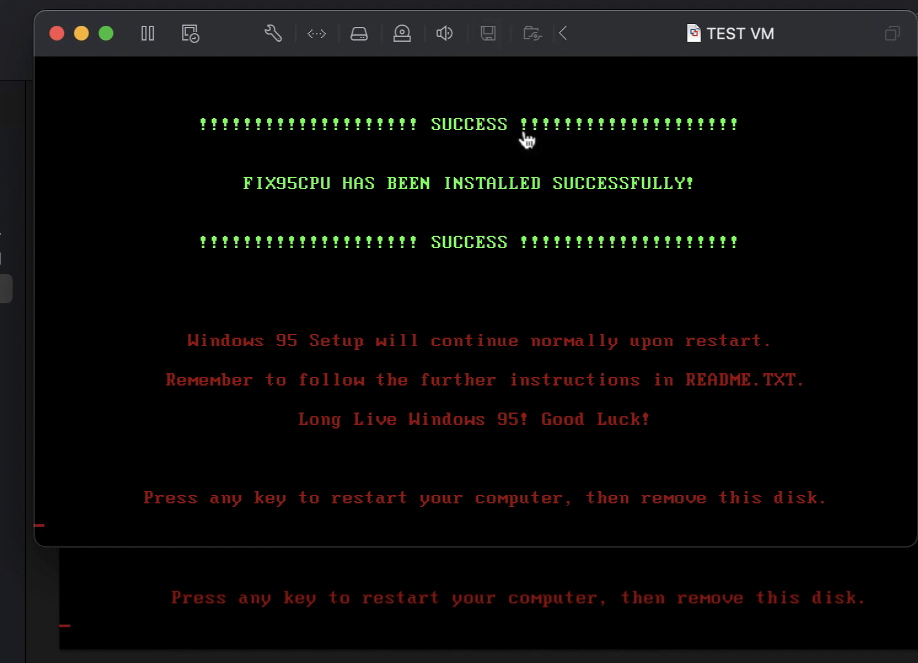
left_click(526, 85)
key("Return")
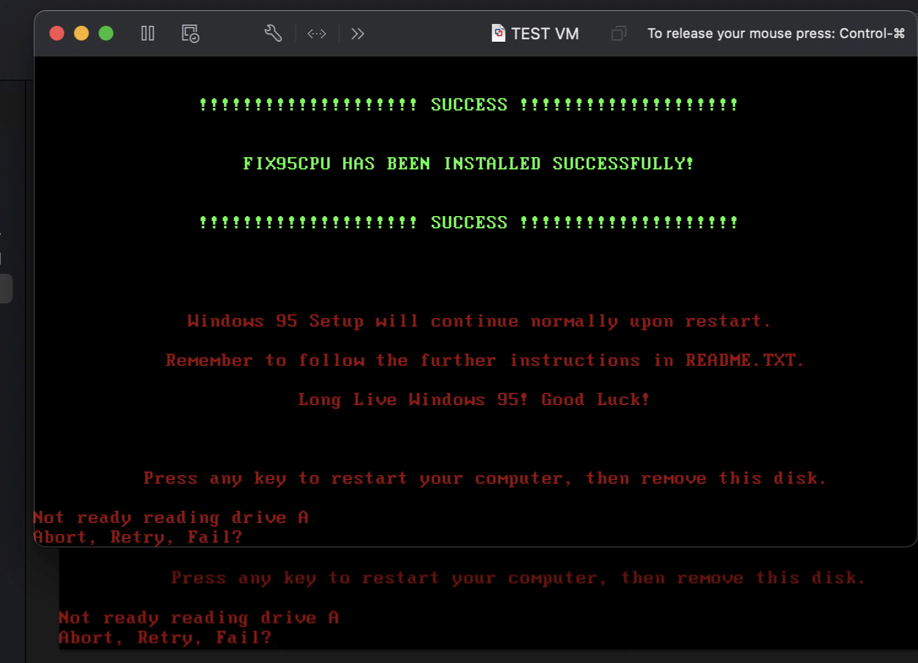
key("f")
key("f")
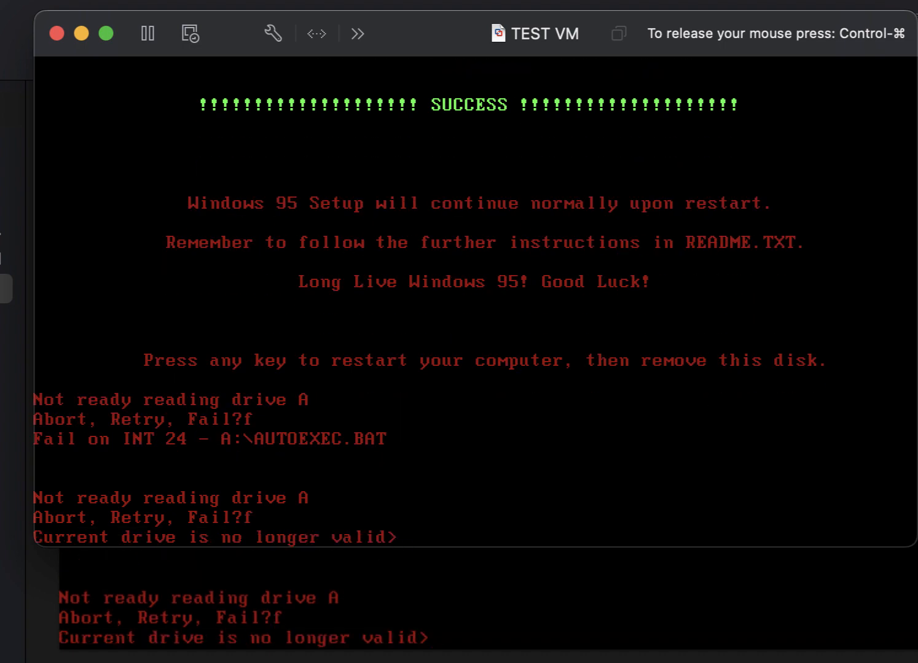
Reinsert the FIX95CPU floppy image and retry at the DOS prompt.
key("ctrl+super")
left_click(491, 35)
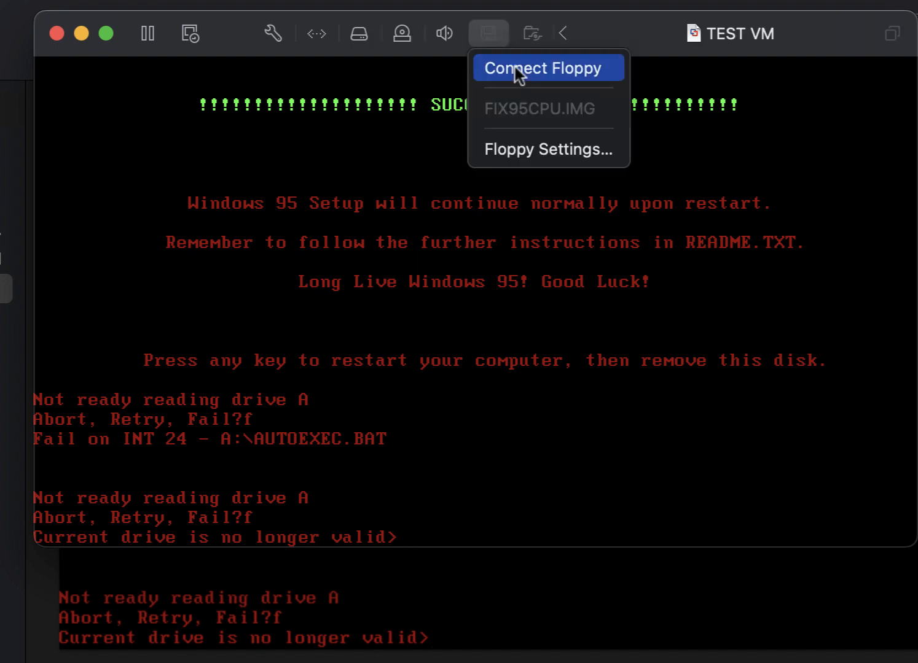
left_click(515, 69)
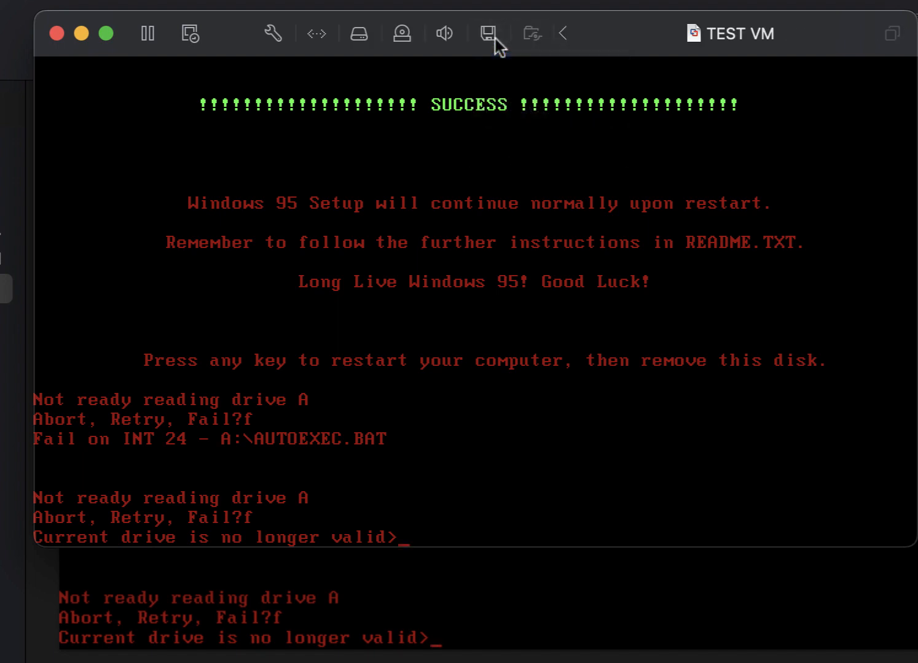
type("r")
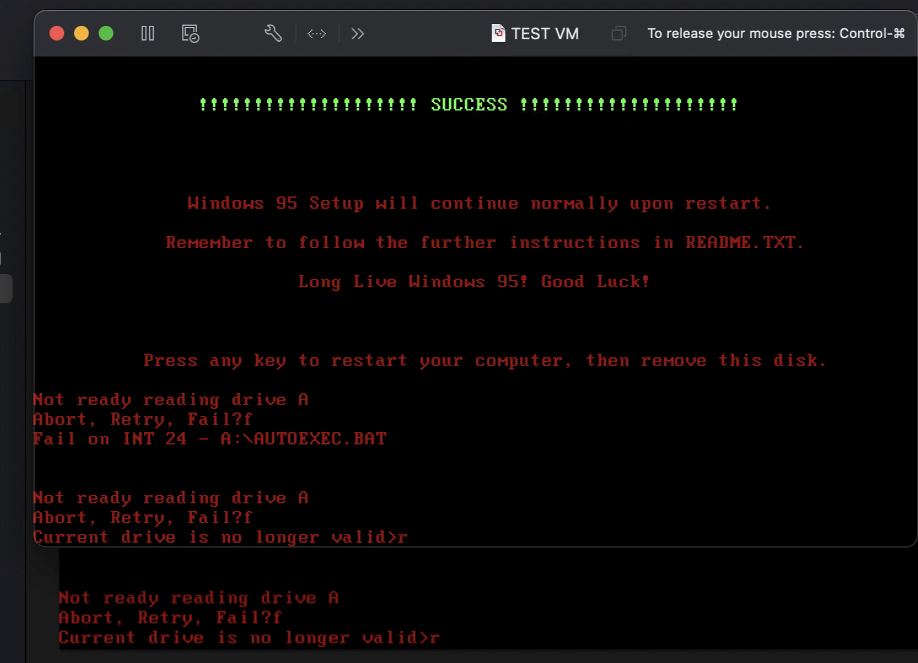
key("ctrl+super")
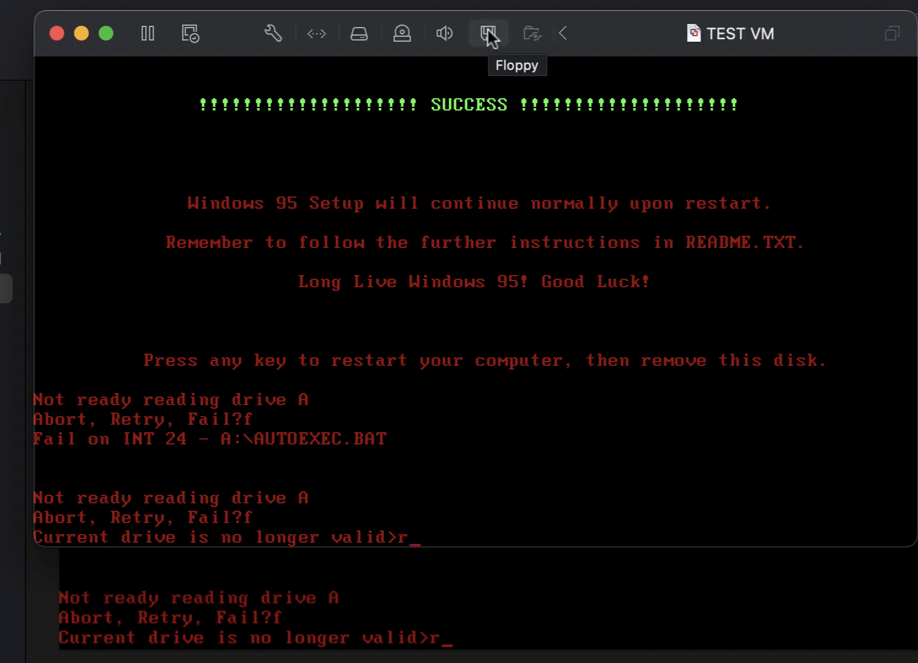
type("r")
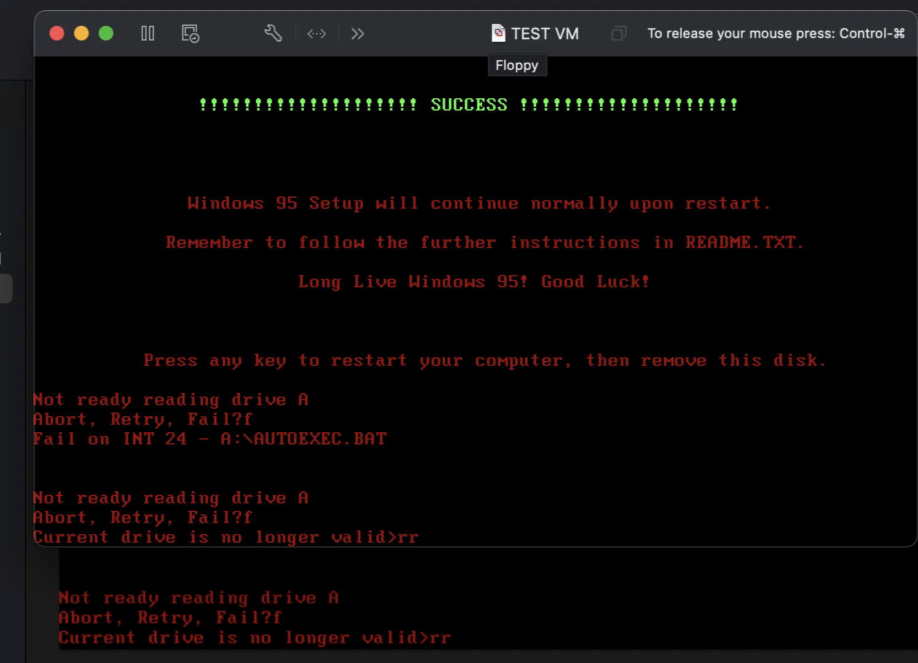
key("BackSpace")
key("Return")
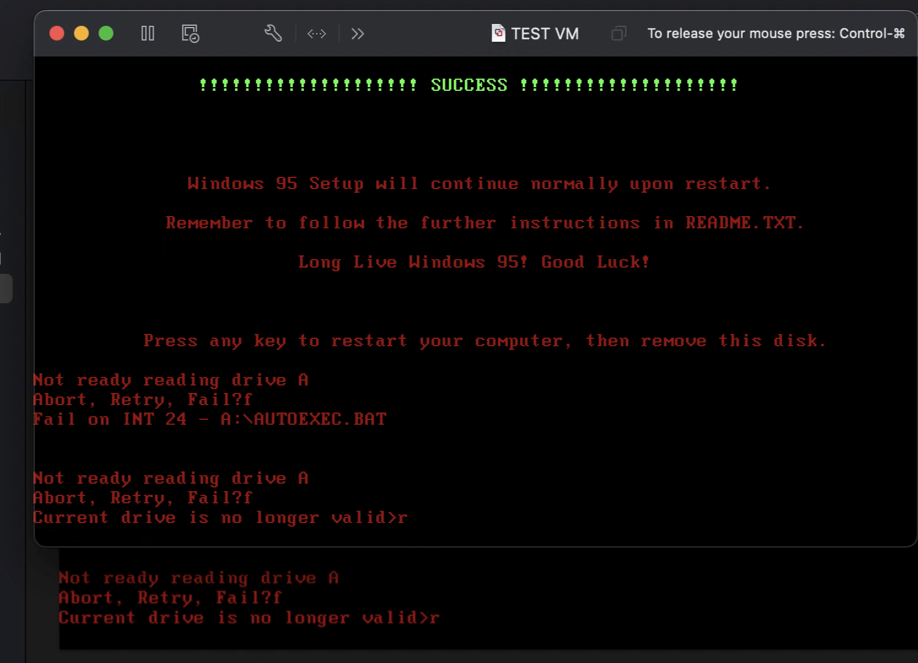
Eject the floppy image again and switch the DOS prompt to drive C:.
key("ctrl+super")
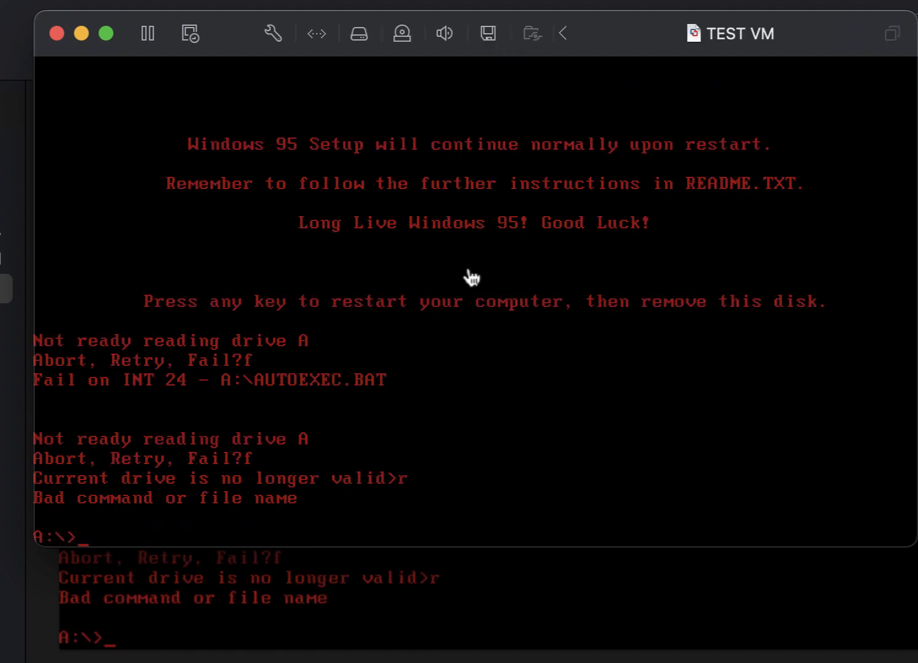
left_click(485, 35)
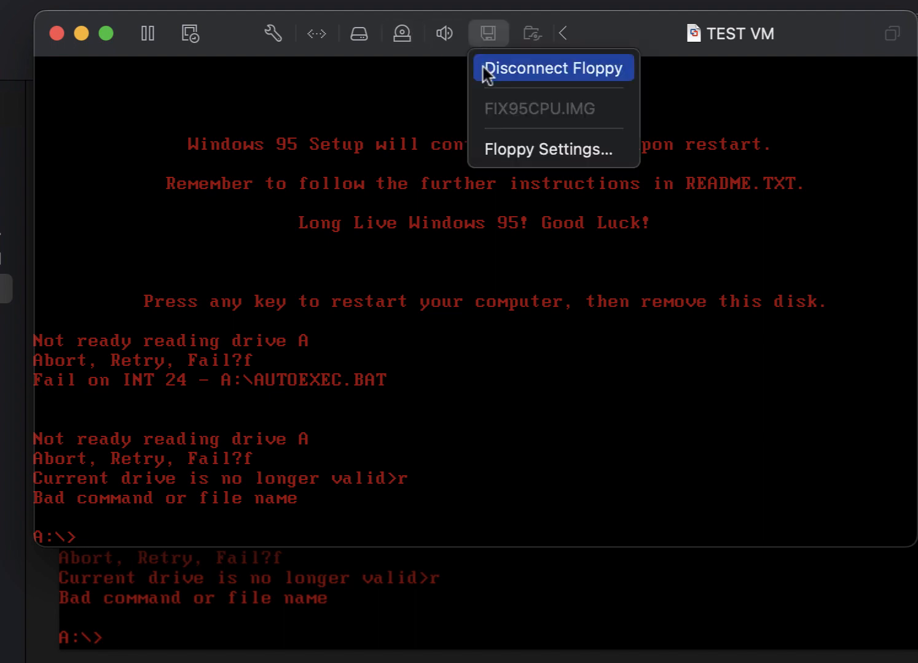
left_click(485, 69)
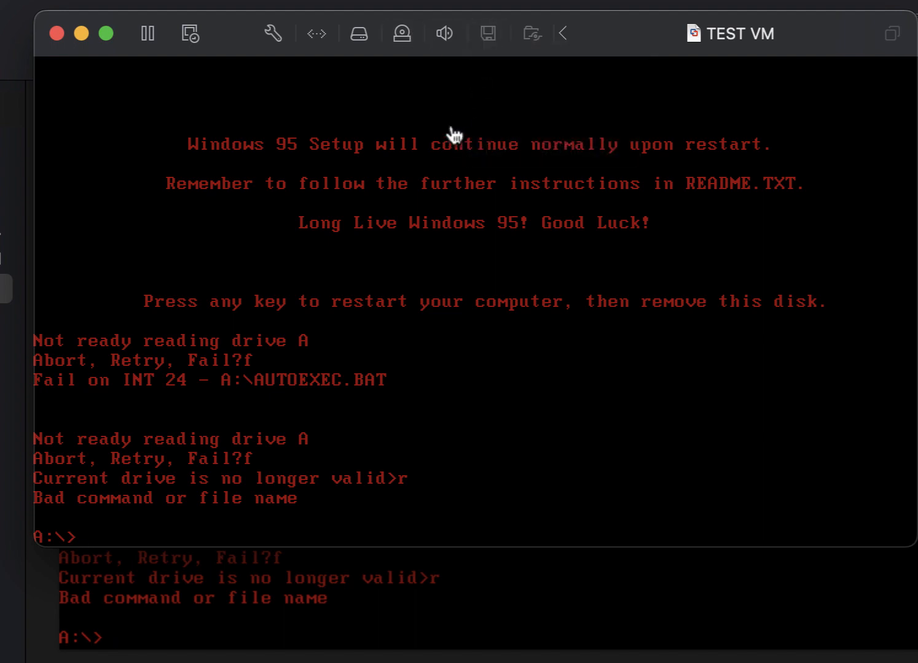
left_click(453, 135)
type("C:")
key("Return")
type("win")
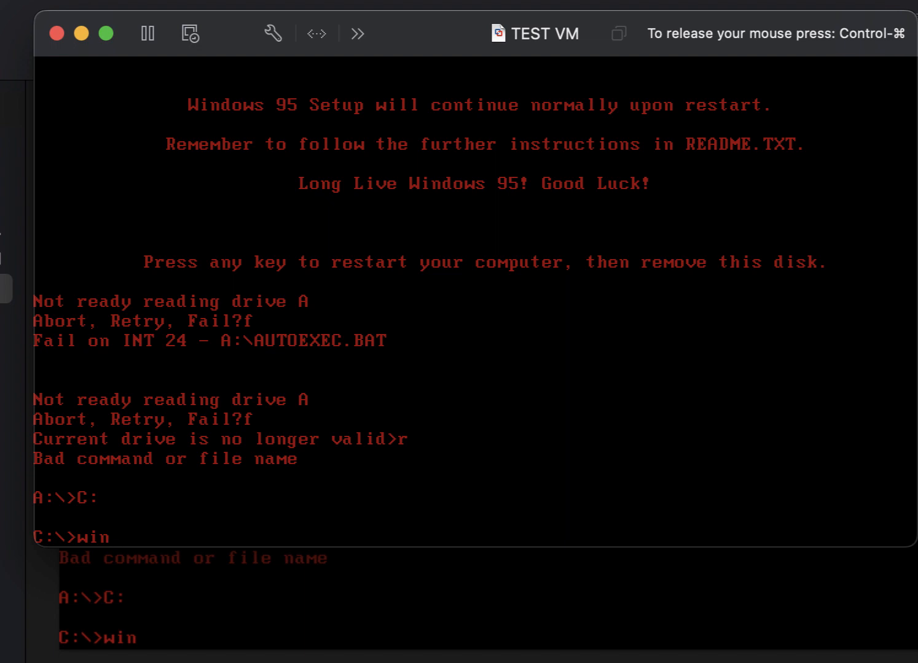
key("BackSpace")
key("BackSpace")
key("BackSpace")
Restart the virtual machine from the Virtual Machine menu.
key("ctrl+super")
left_click(196, 1)
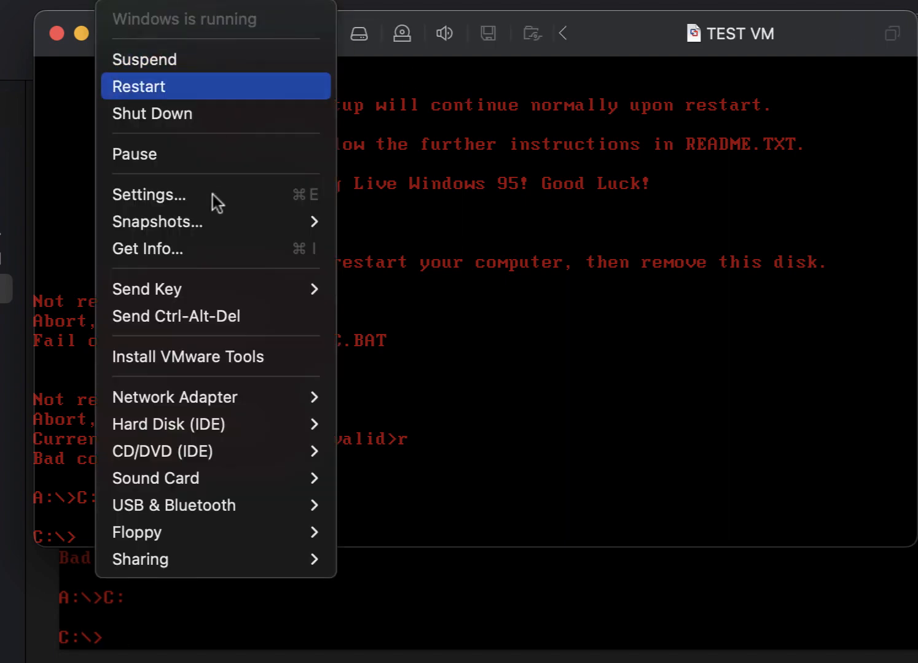
left_click(218, 93)
Confirm the restart, then name the computer TEST-VM in WORKGROUP with description 'This Is Test VM For YouTube'.
left_click(573, 343)
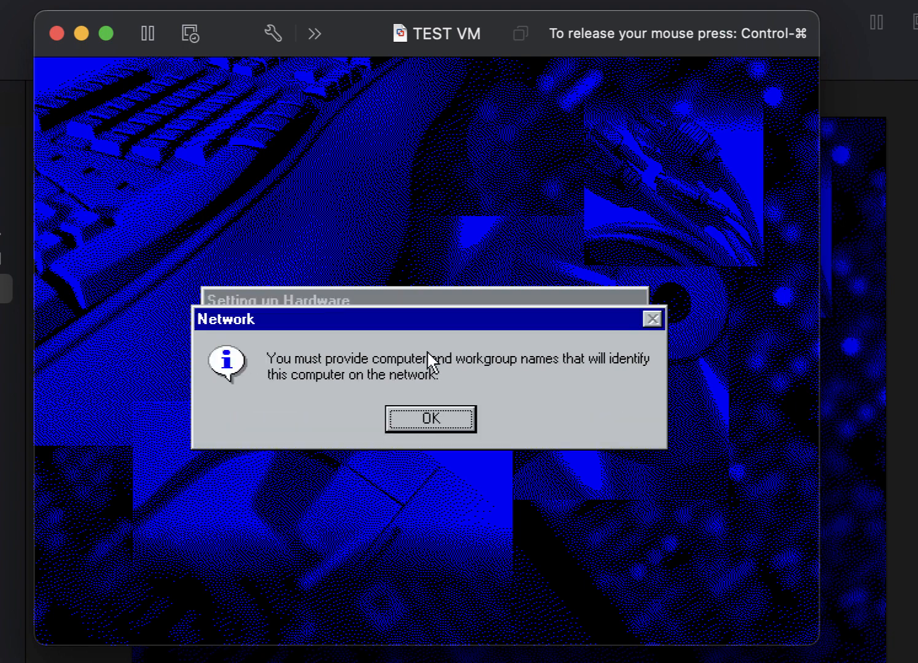
left_click(423, 421)
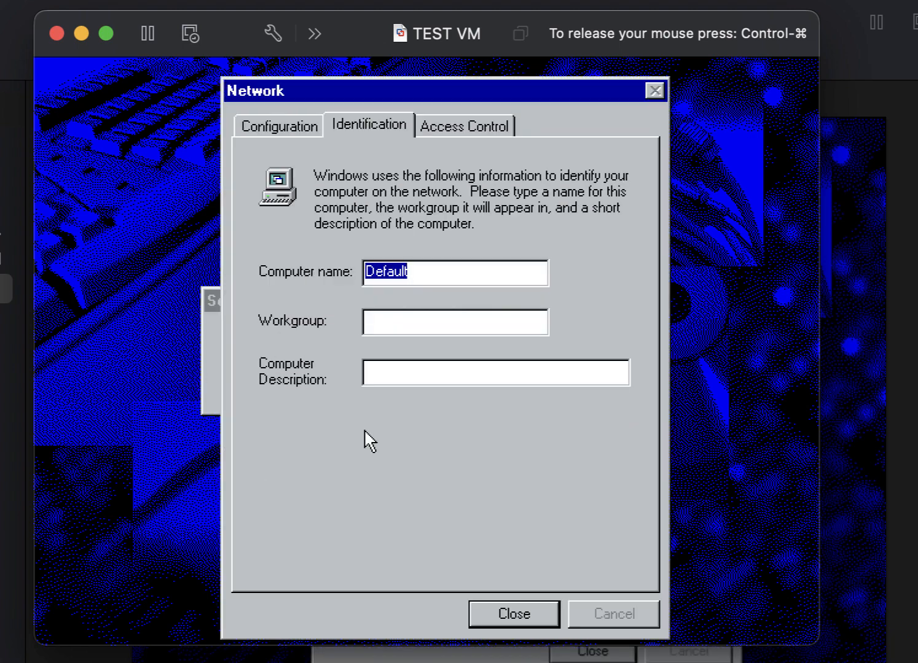
type("TEST-VM")
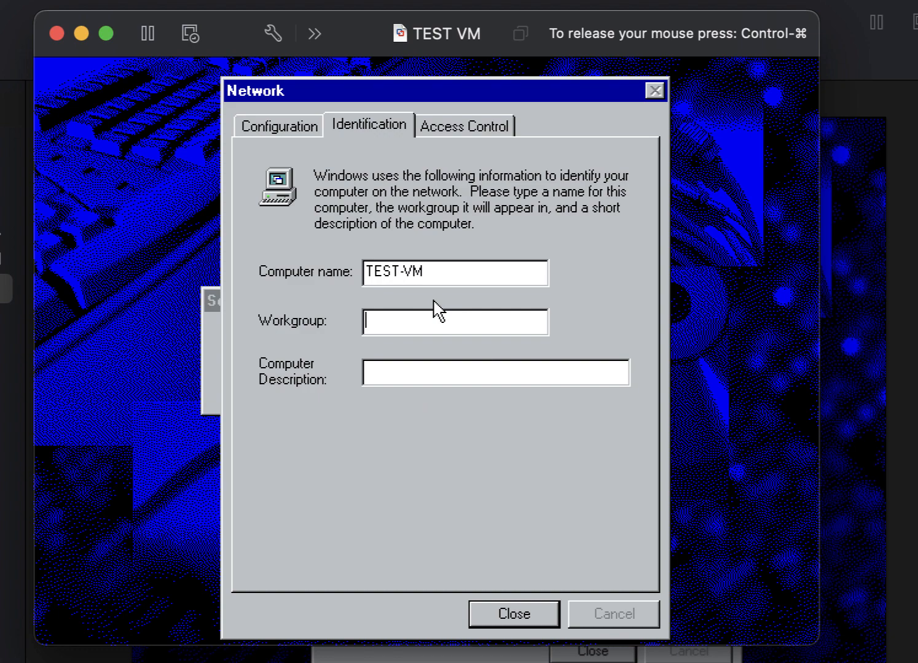
key("Tab")
type("wok")
key("BackSpace")
key("BackSpace")
key("BackSpace")
type("WORKGROUP")
left_click(462, 371)
type("This I")
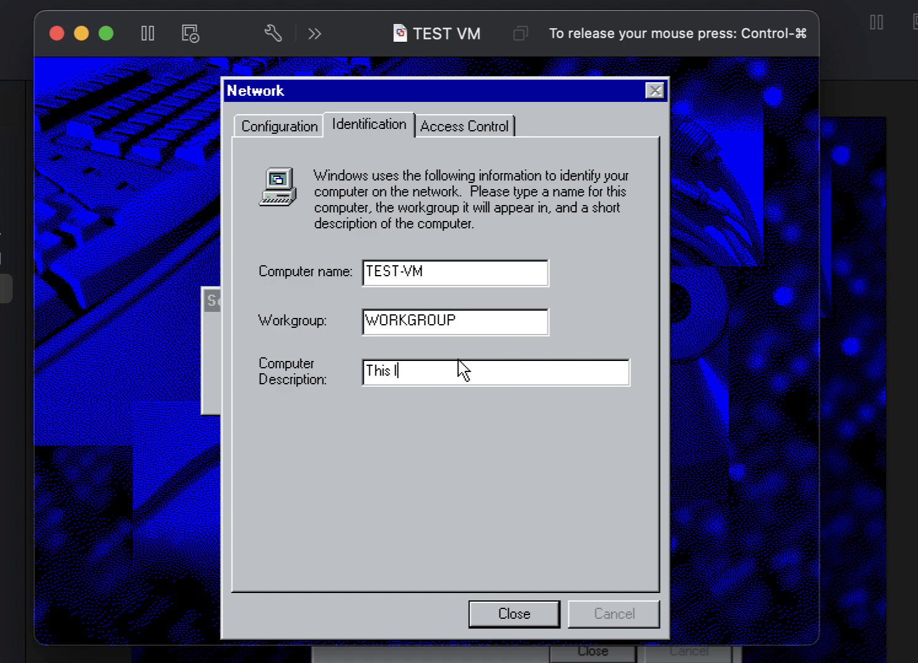
type("s Test VM For ")
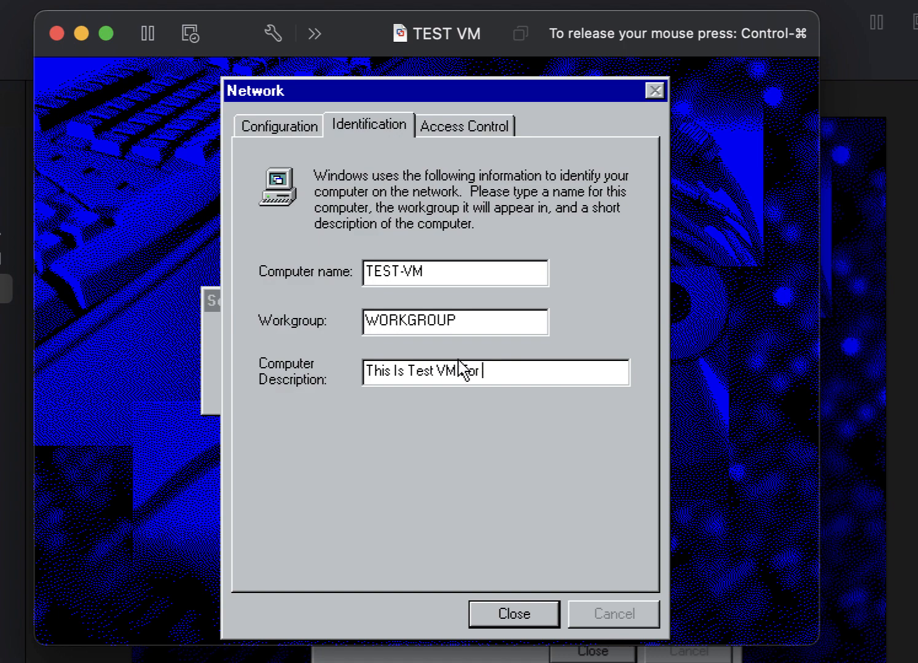
type("YouTube")
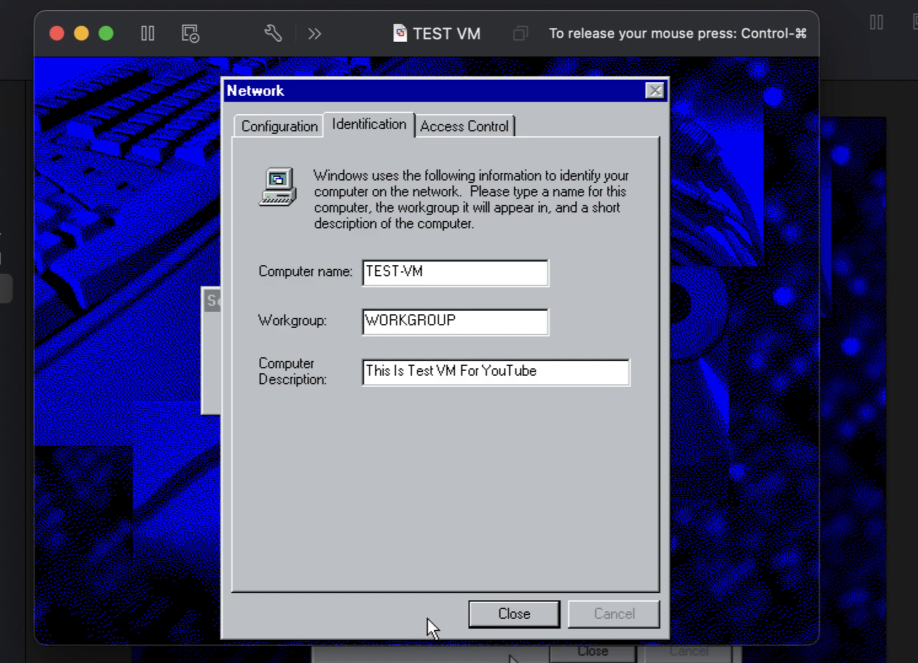
Save identification, keep the newer ndis.vxd, set Central Time (US & Canada), and skip the printer.
left_click(499, 610)
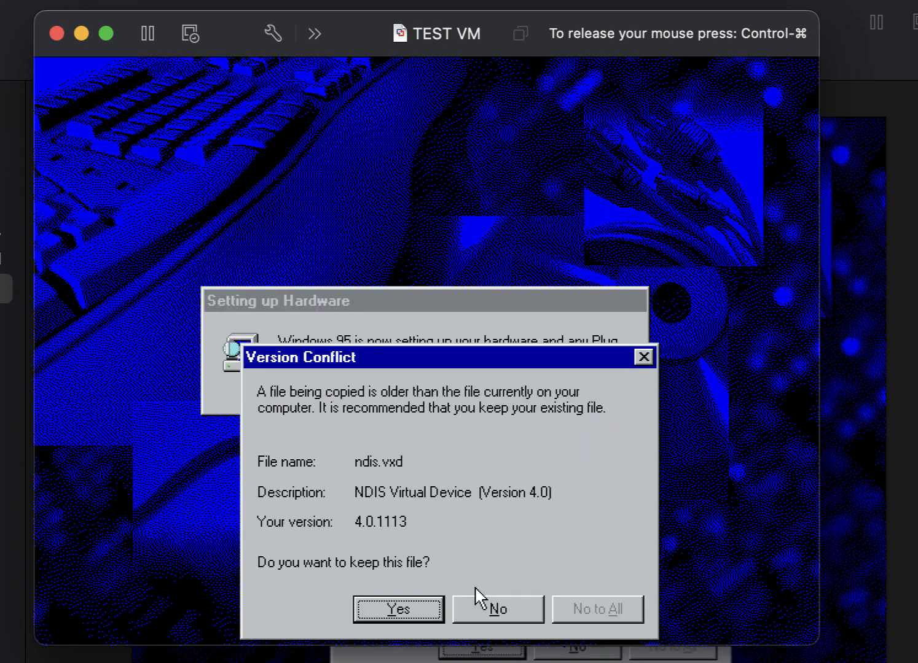
left_click(401, 608)
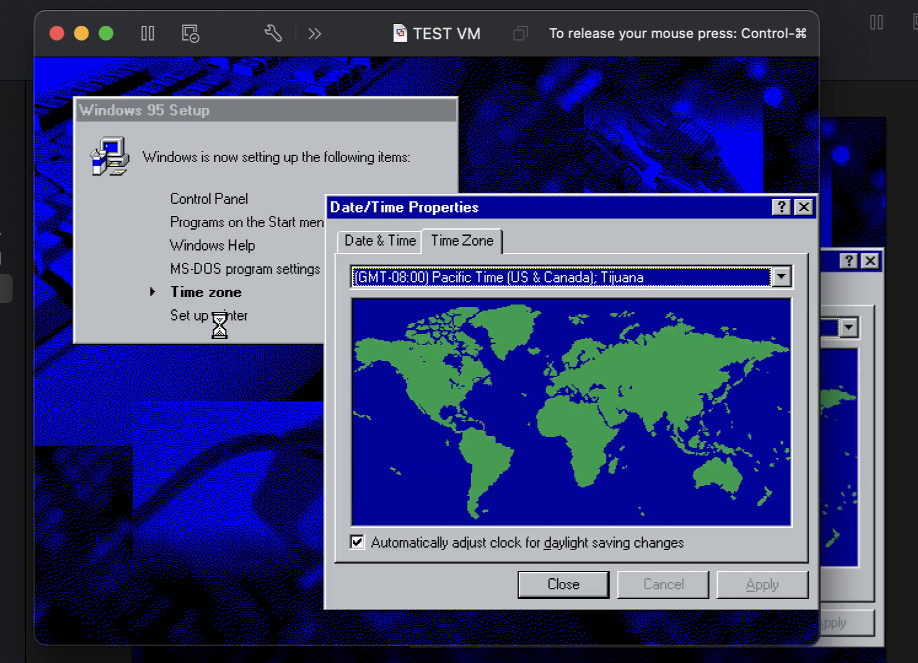
left_click(691, 284)
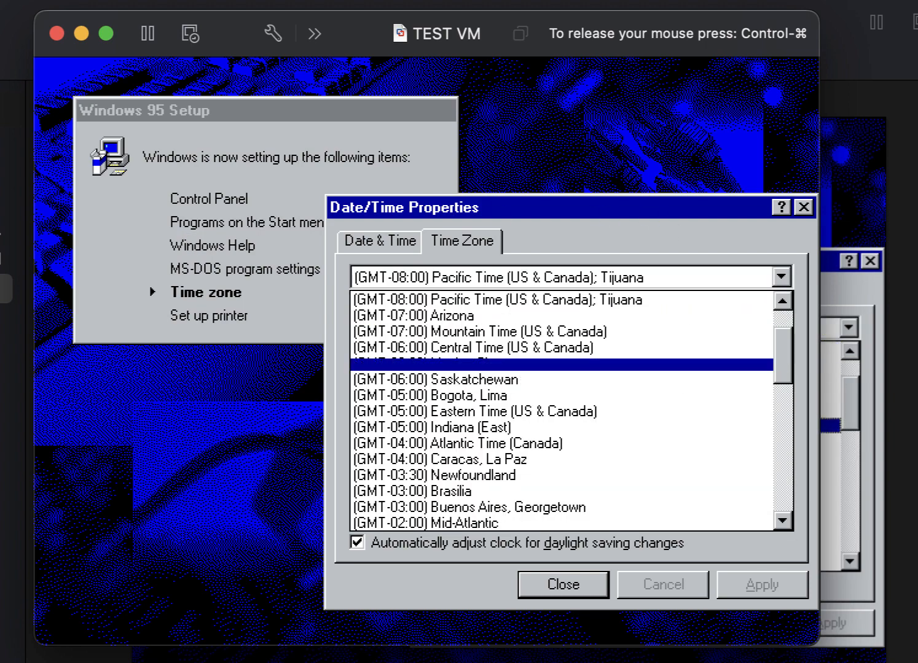
left_click(685, 350)
left_click(743, 586)
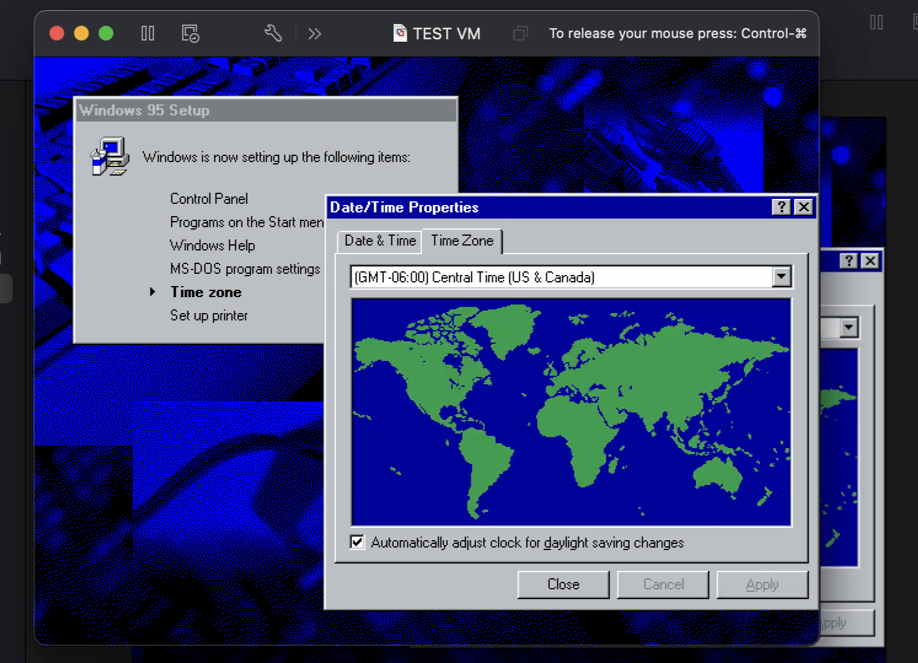
left_click(541, 590)
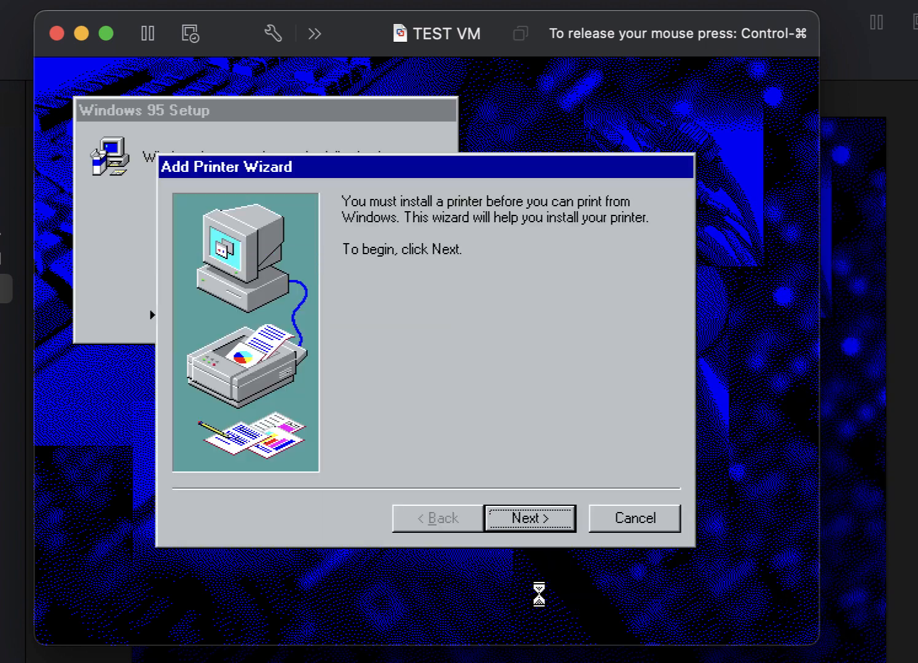
left_click(641, 519)
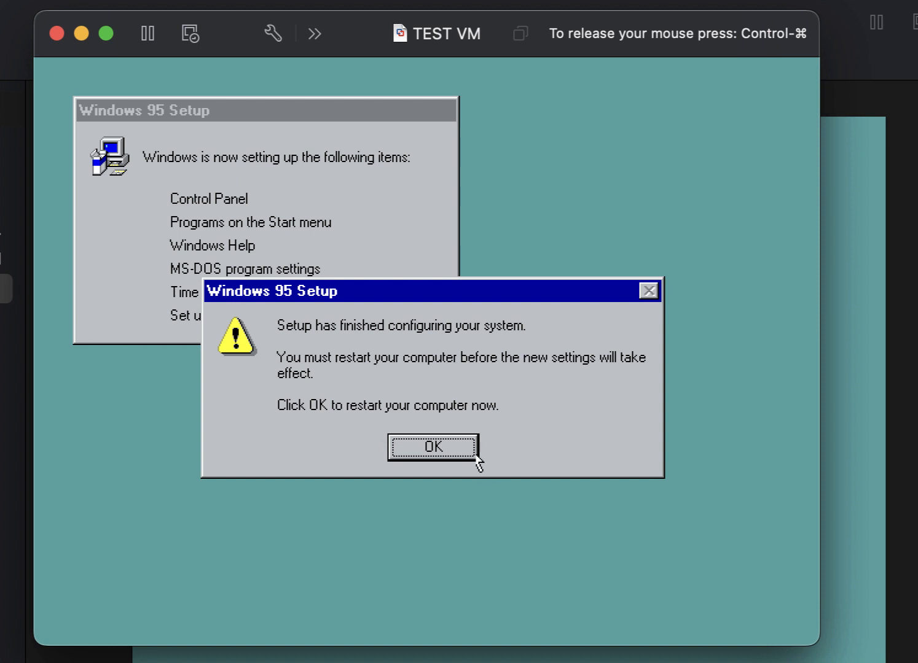
Restart the guest, log on with the user name and password, and confirm the Windows password.
left_click(417, 453)
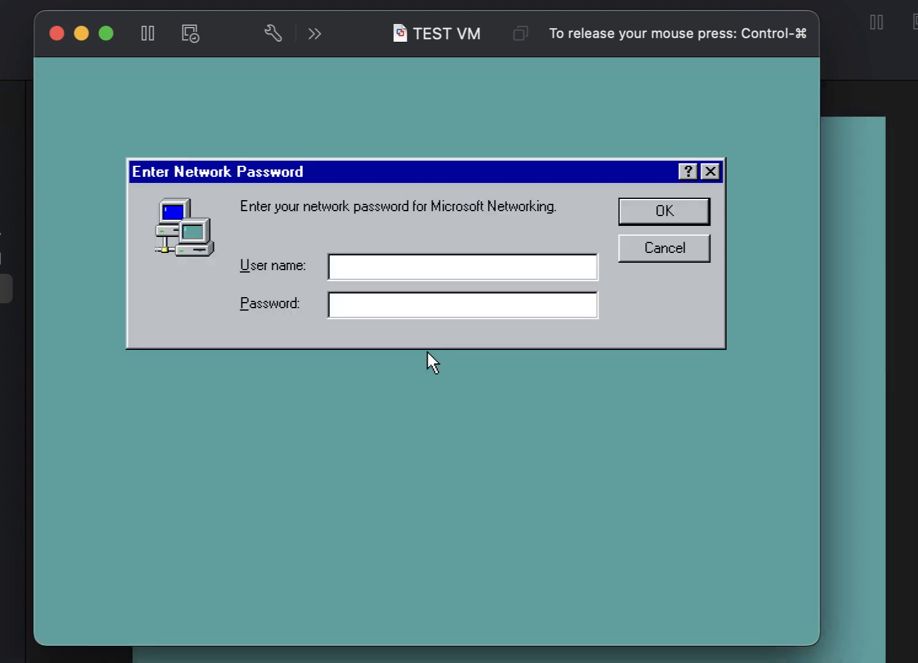
type("Duran Medine")
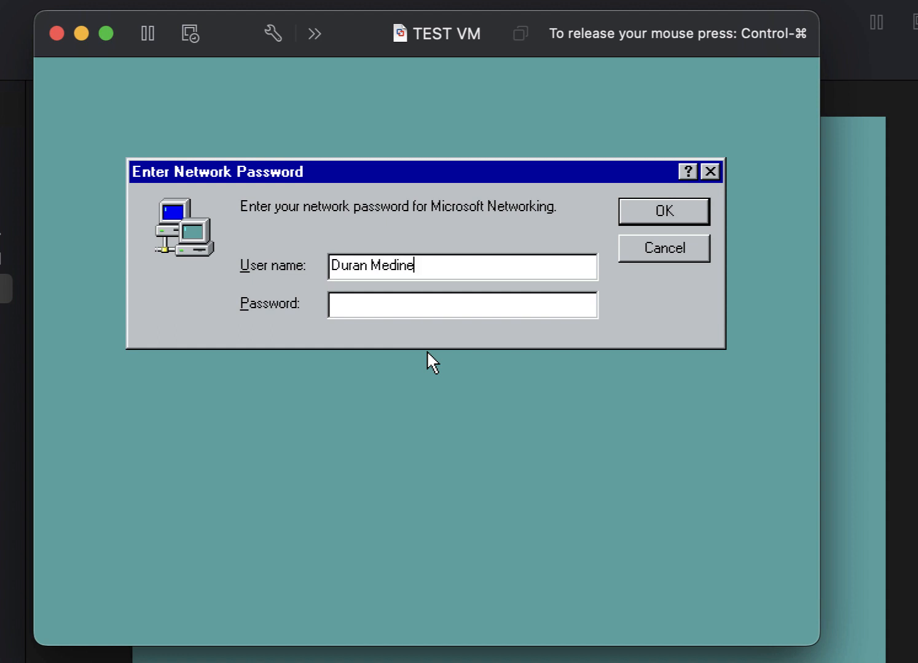
key("Tab")
type("********")
key("Return")
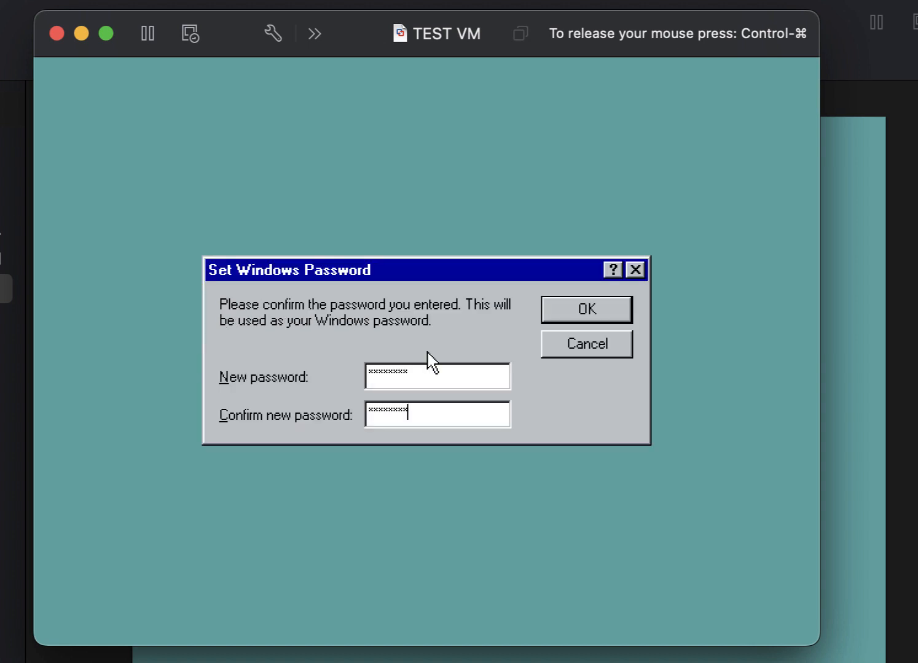
key("Return")
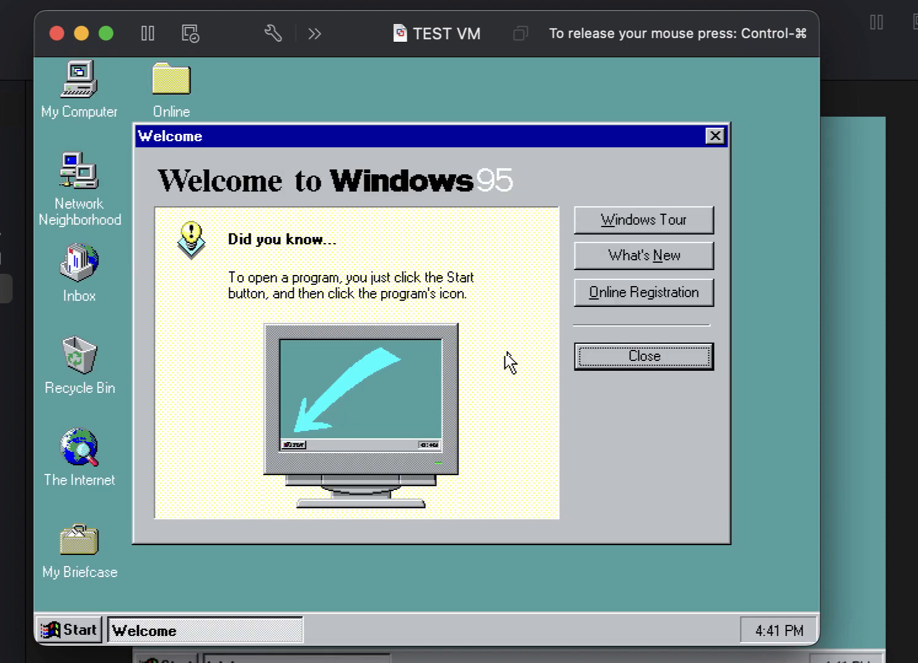
Close the Welcome to Windows 95 screen and connect the VMware Tools installer CD via Install VMware Tools.
left_click(671, 352)
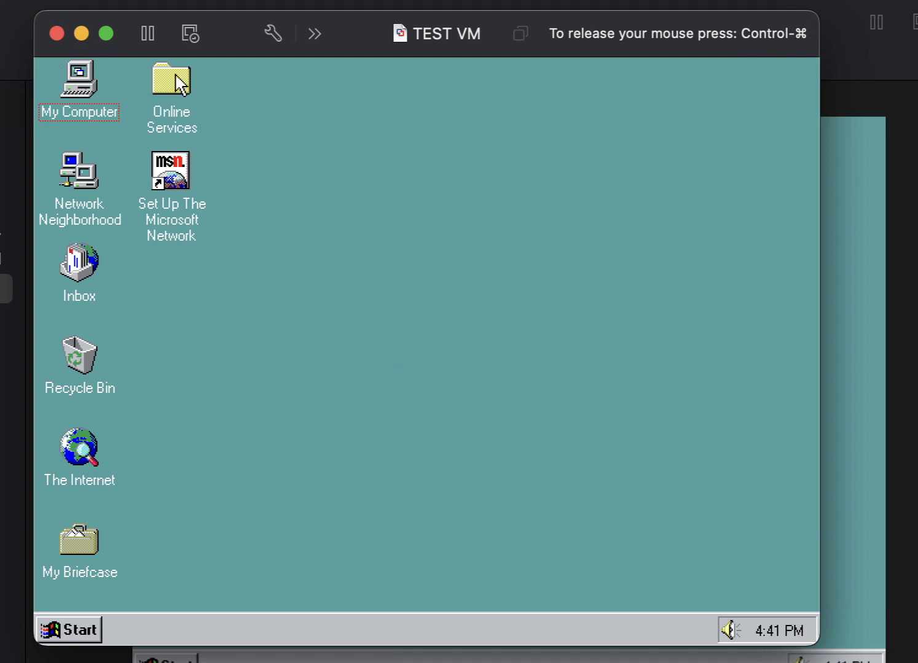
key("ctrl+super")
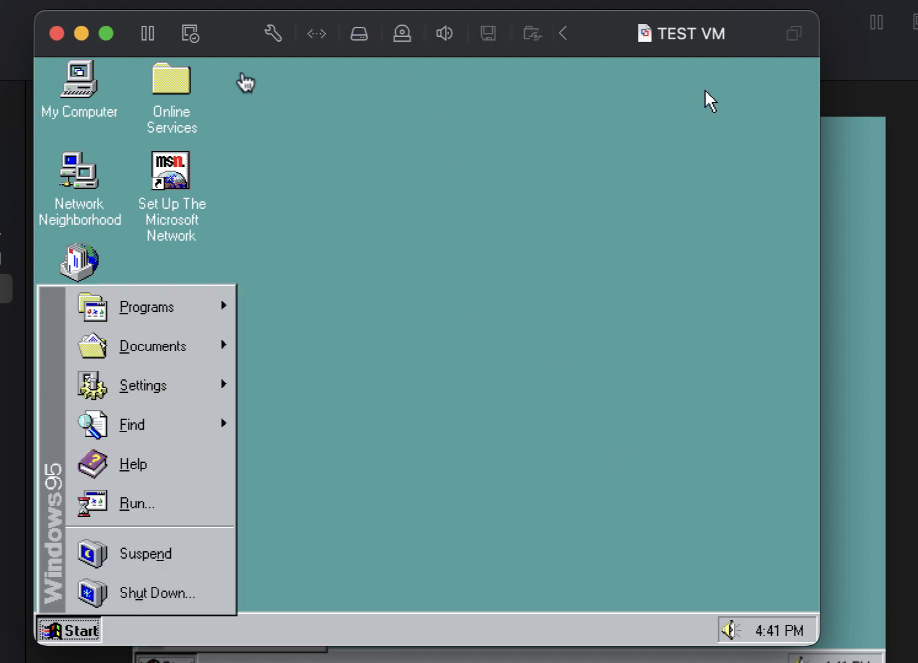
left_click(212, 1)
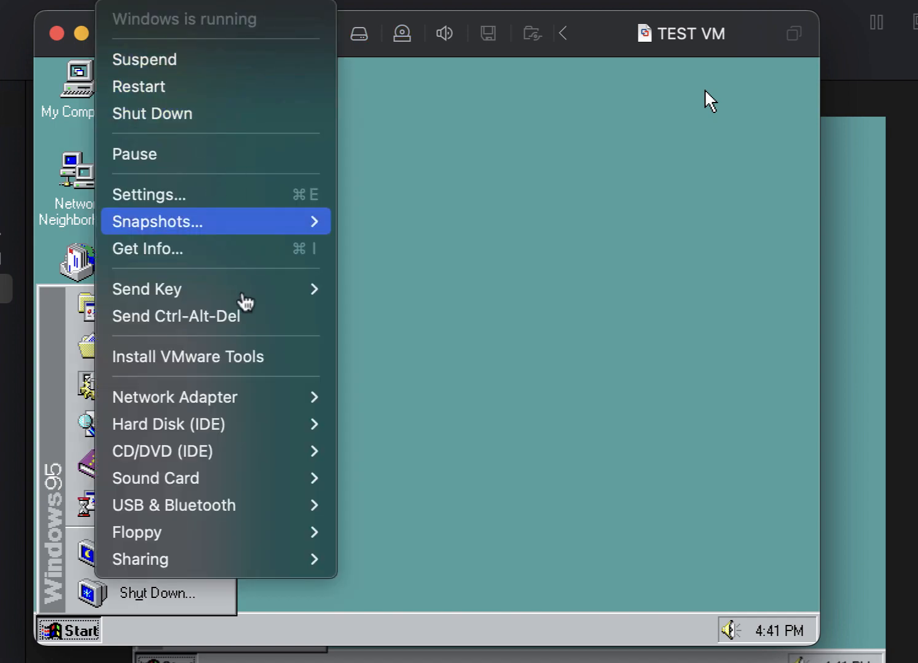
left_click(258, 371)
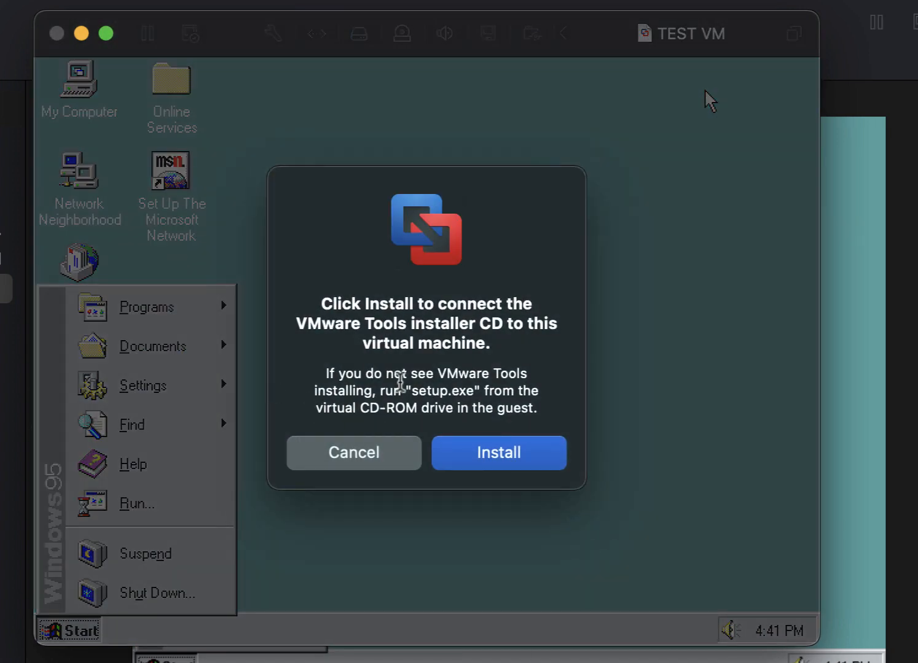
left_click(461, 453)
left_click(167, 440)
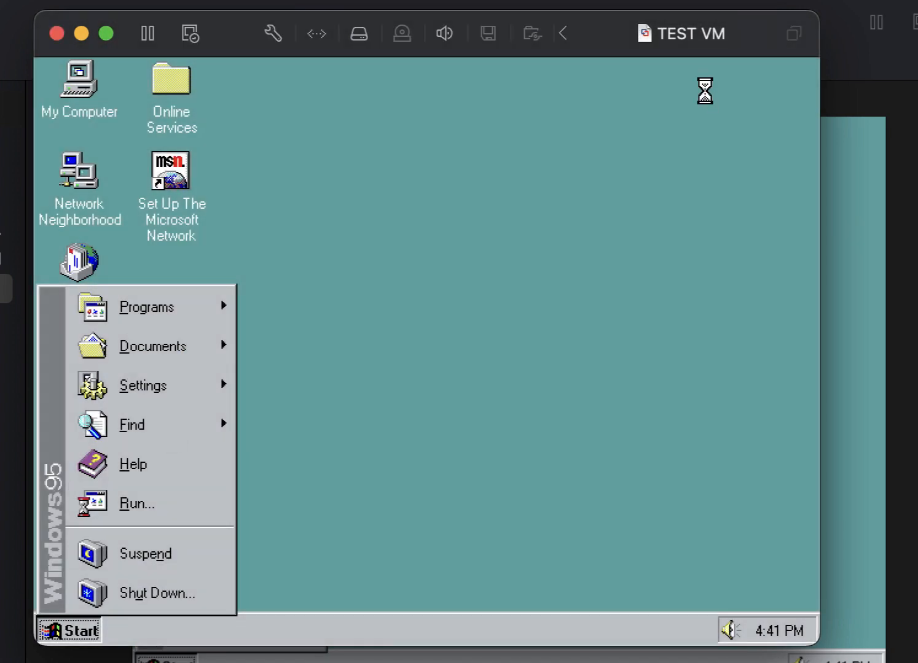
Open the Windows 95 Control Panel and show its toolbar.
left_click(84, 639)
mouse_move(223, 386)
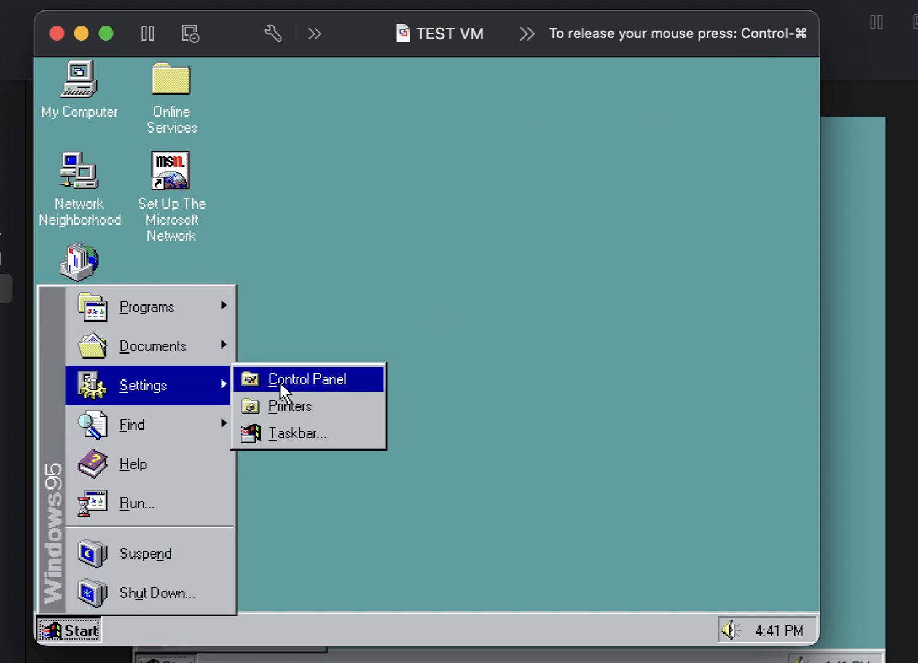
left_click(279, 380)
left_click(146, 96)
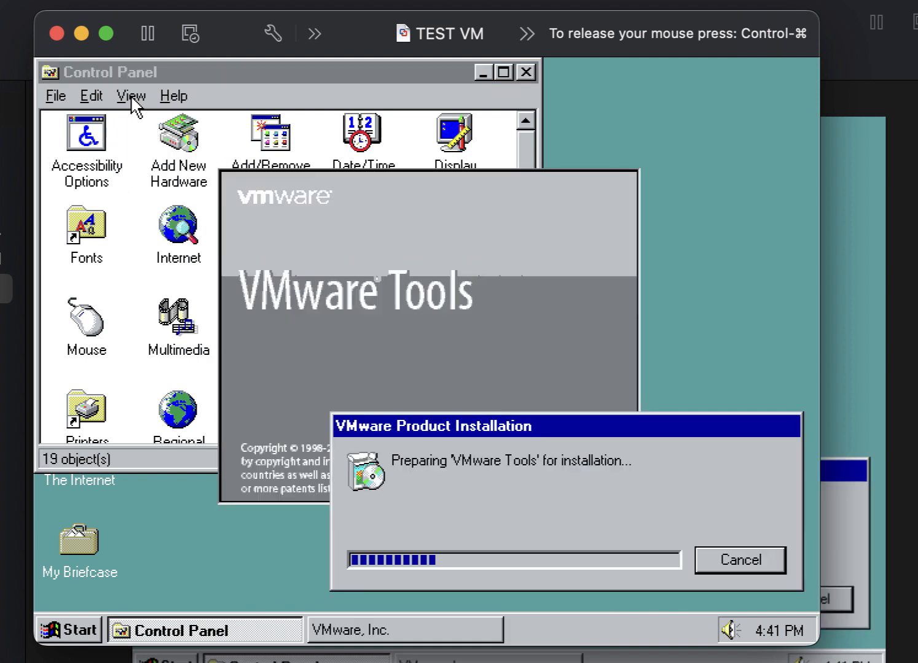
left_click(133, 103)
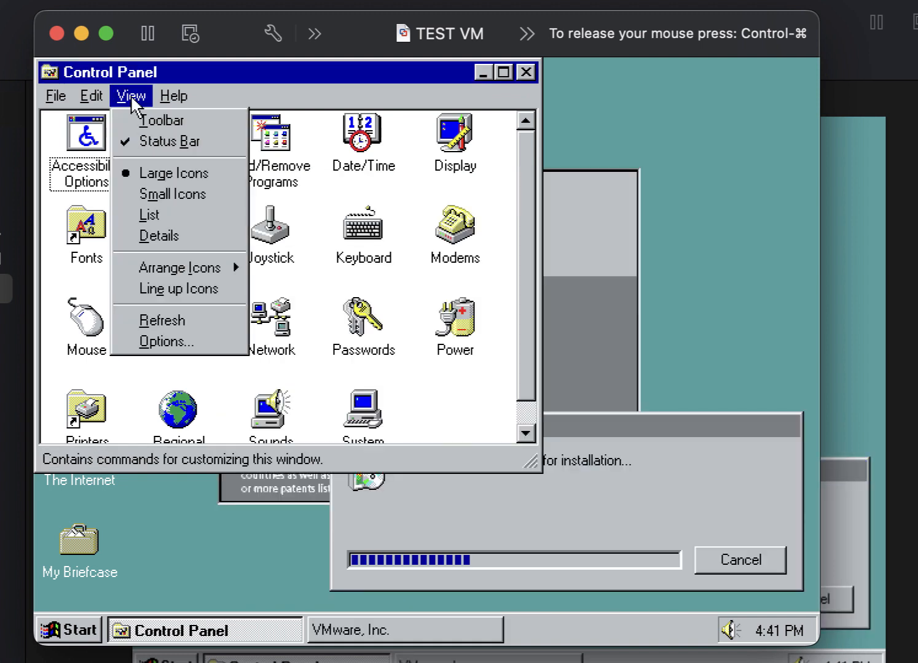
left_click(138, 120)
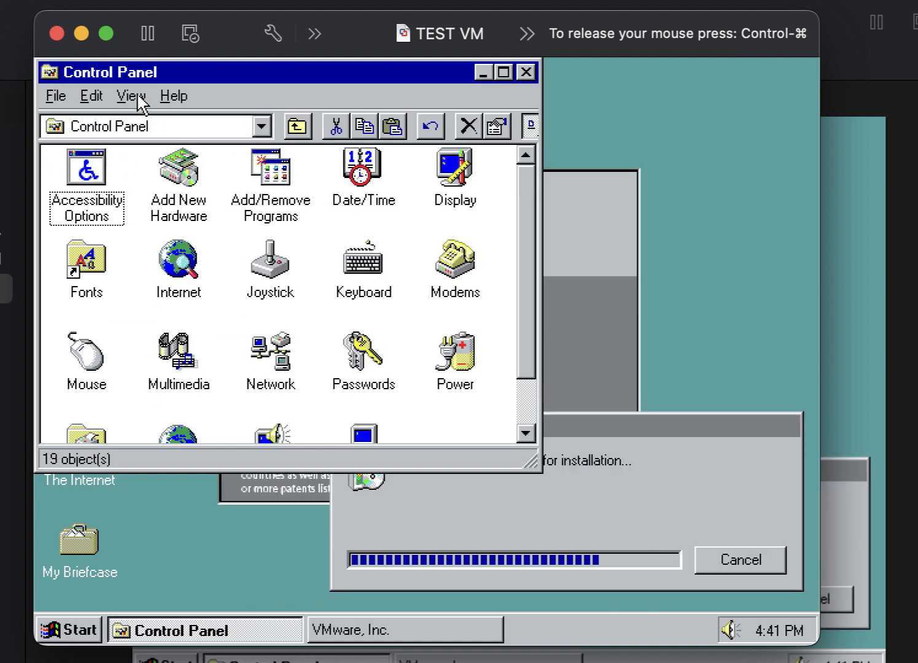
Switch the Control Panel to the second folder-browsing option in the folder options.
left_click(132, 95)
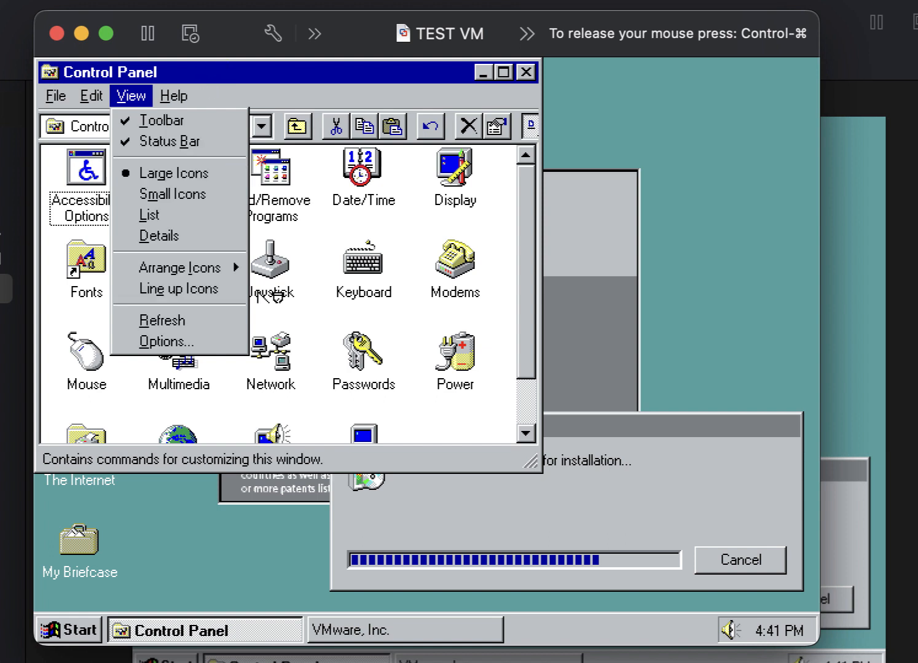
left_click(231, 347)
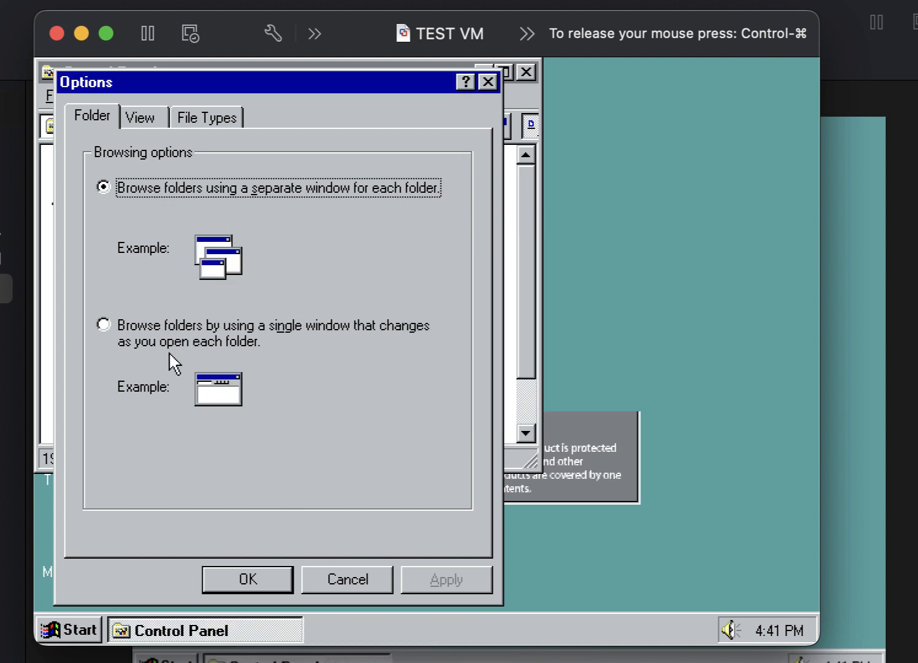
left_click(103, 326)
left_click(232, 582)
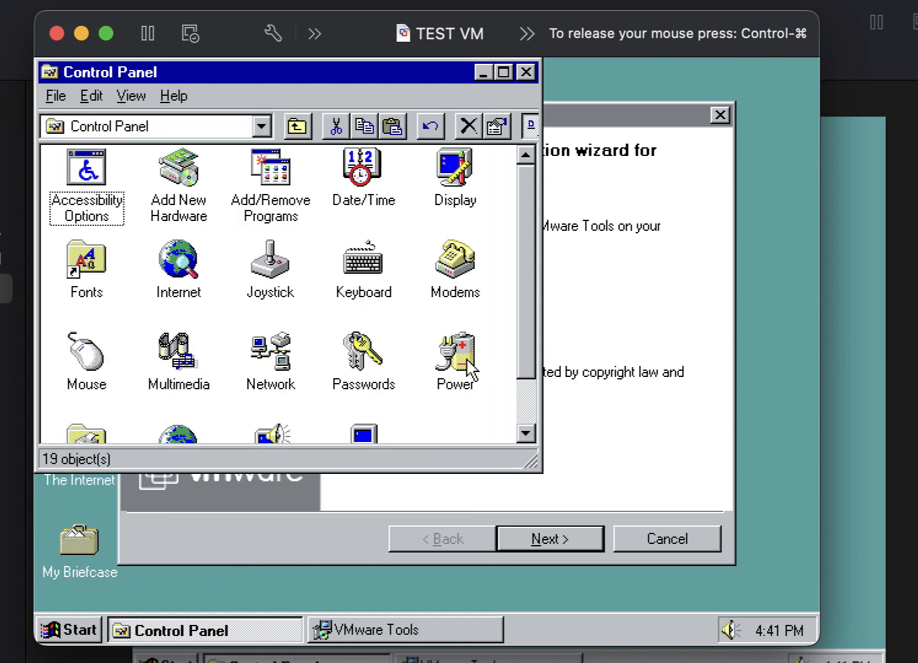
Untick Show suspend command in Power's advanced settings, then close Control Panel.
double_click(455, 356)
left_click(439, 424)
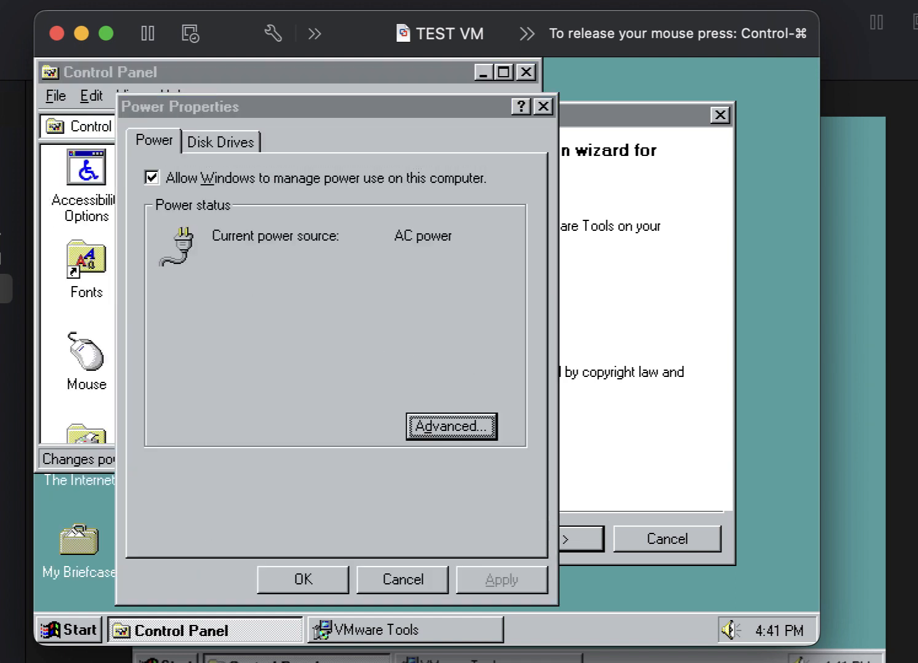
left_click(268, 332)
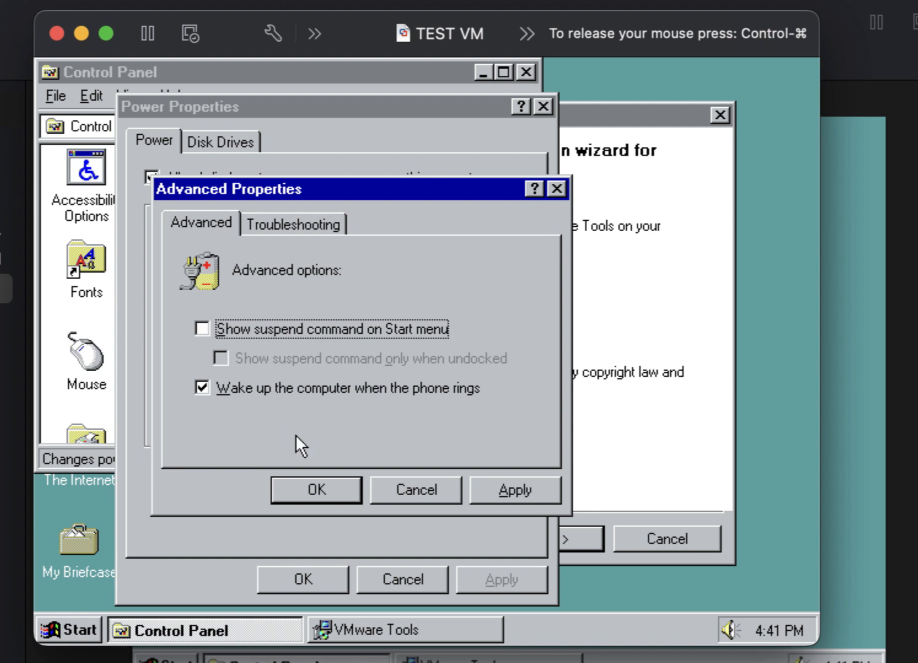
left_click(302, 493)
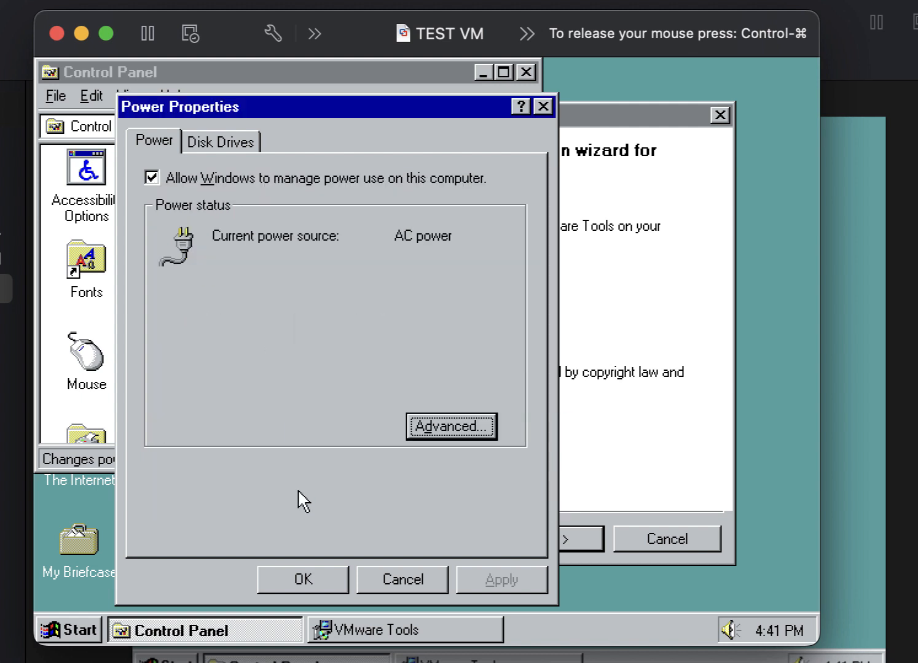
left_click(303, 575)
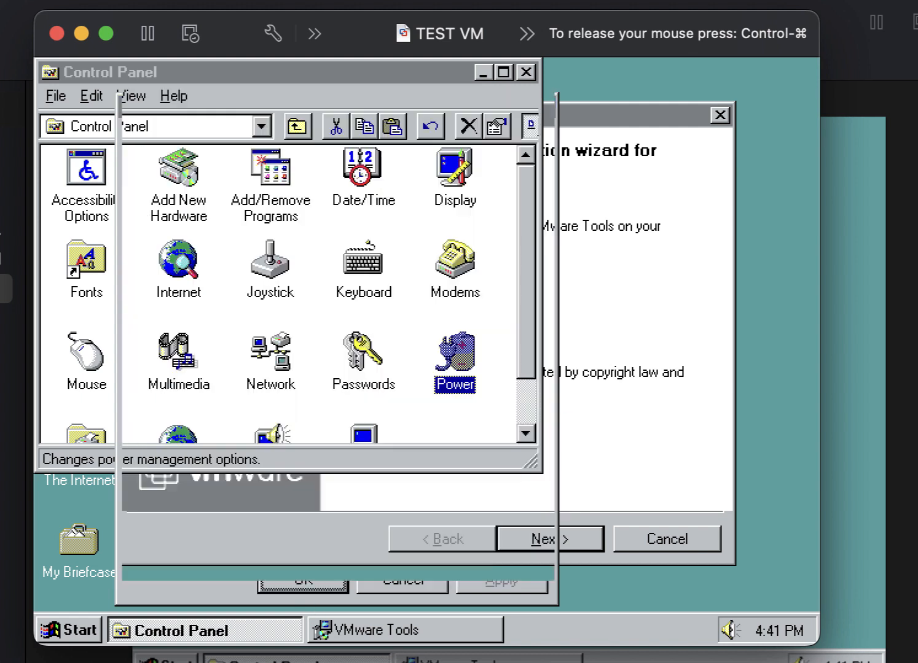
left_click(525, 72)
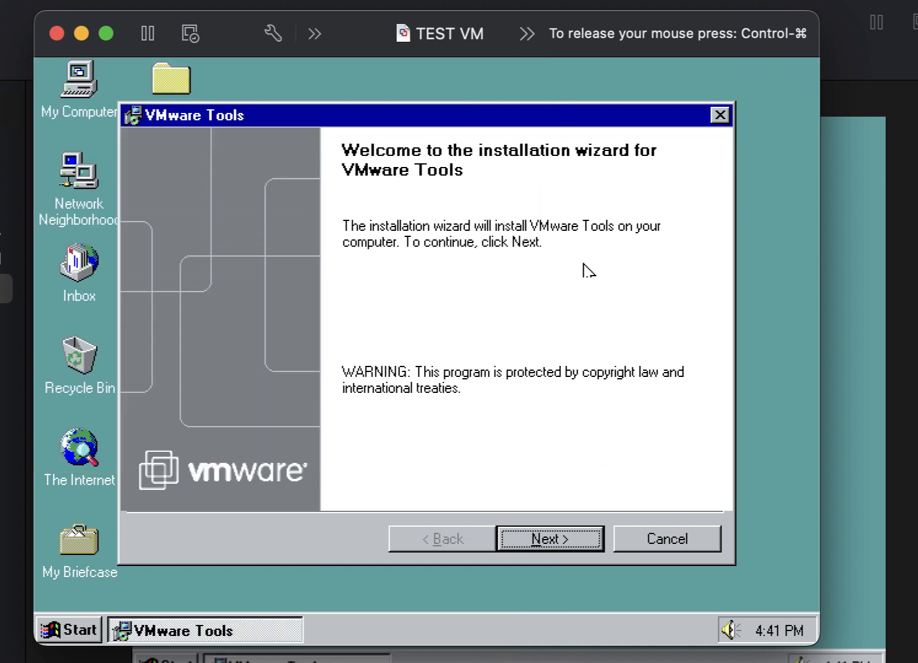
Run the Typical VMware Tools install, accepting HTML Help 1.3 and dismissing the Internet Explorer and SVGA warnings.
left_click(581, 541)
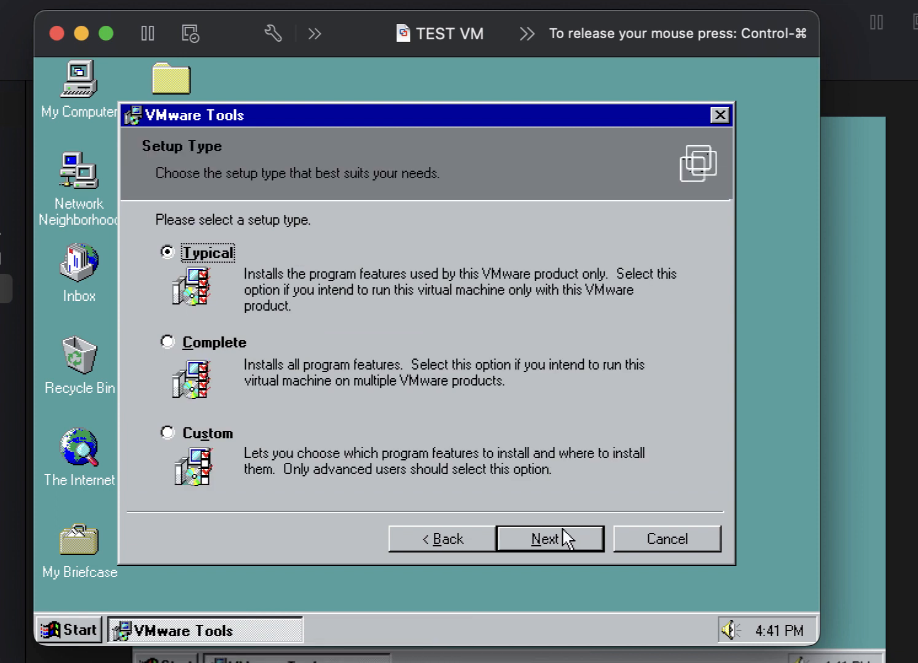
left_click(524, 539)
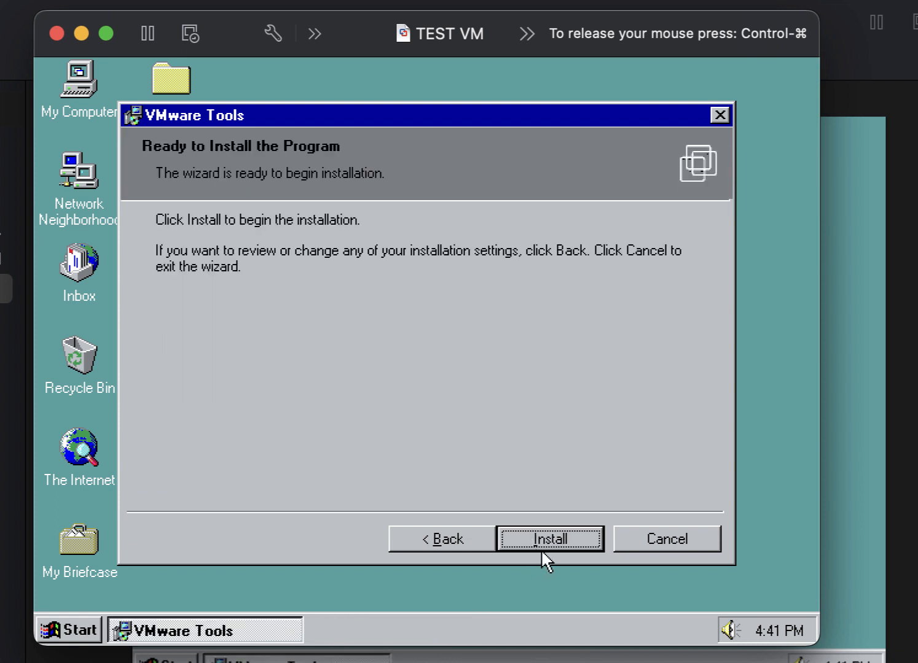
left_click(540, 535)
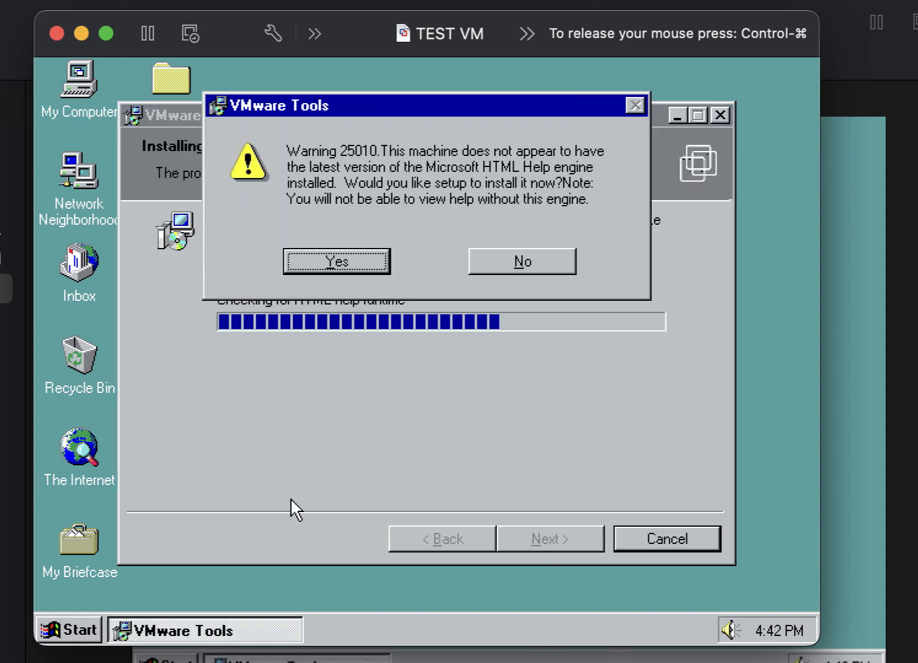
key("Return")
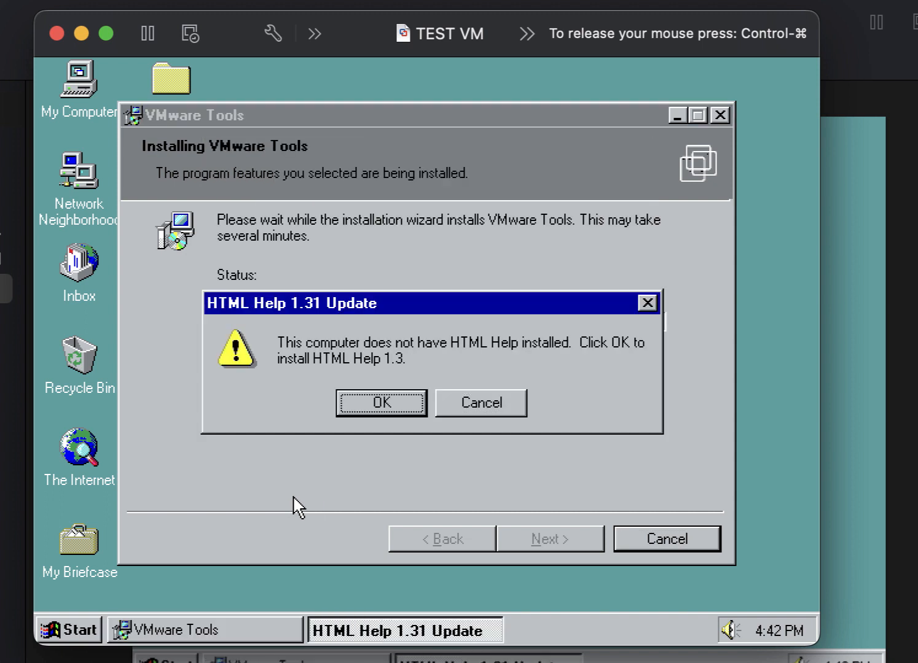
left_click(383, 406)
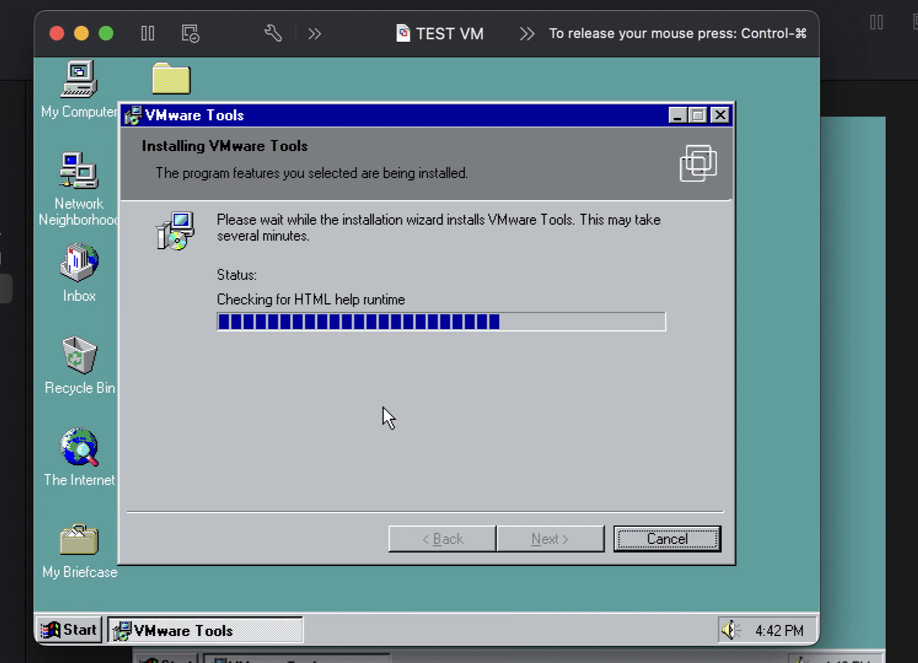
left_click(407, 269)
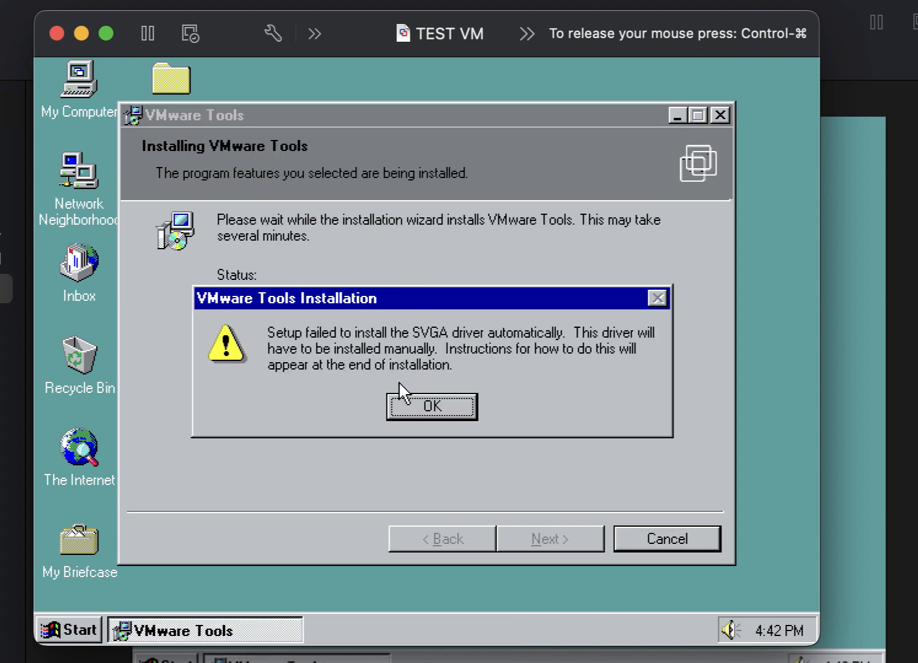
left_click(399, 405)
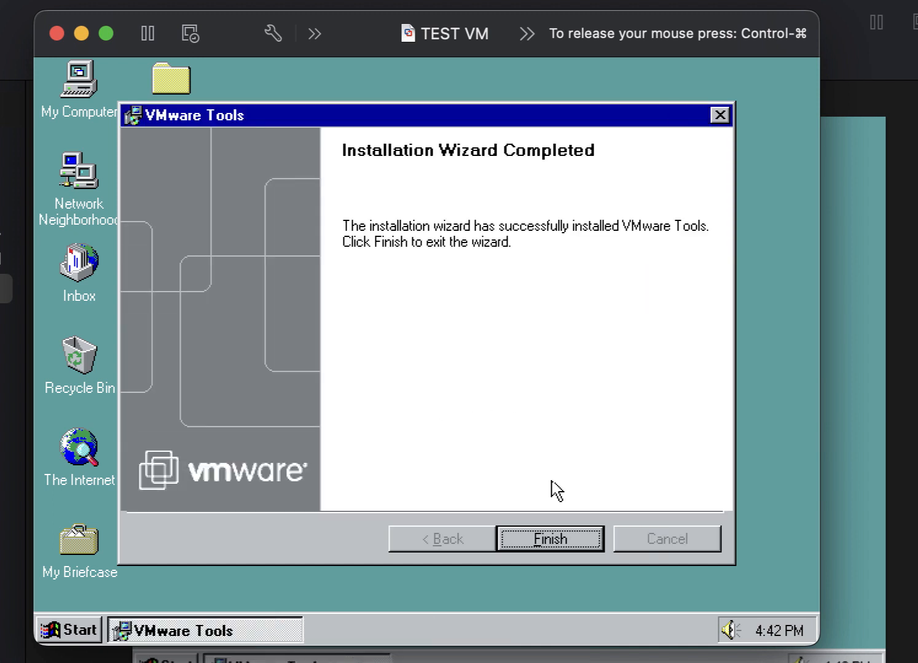
Dismiss the older-version CD-ROM warning and close the Windows 95 CD-ROM window.
left_click(561, 545)
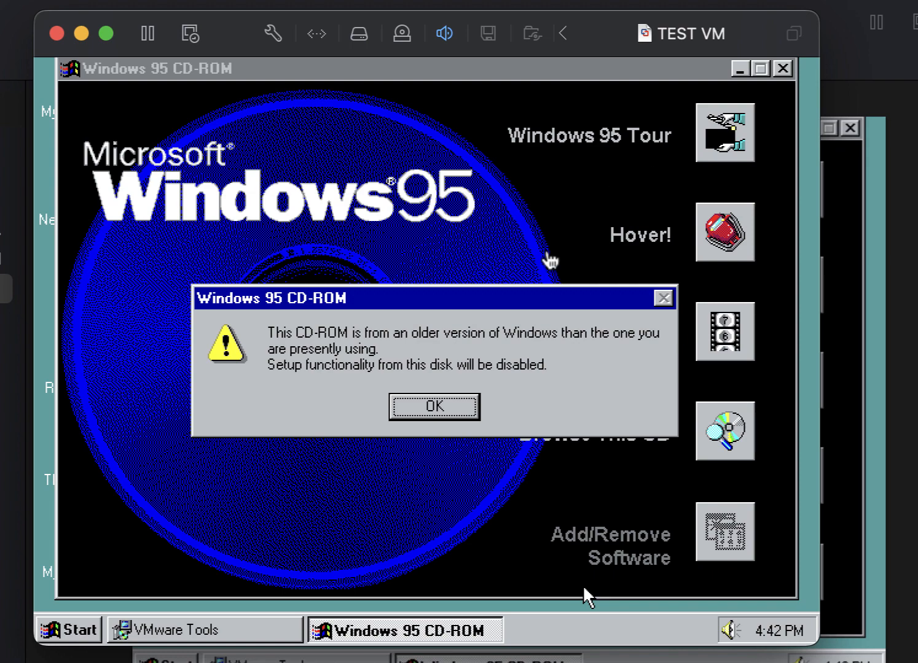
left_click(389, 328)
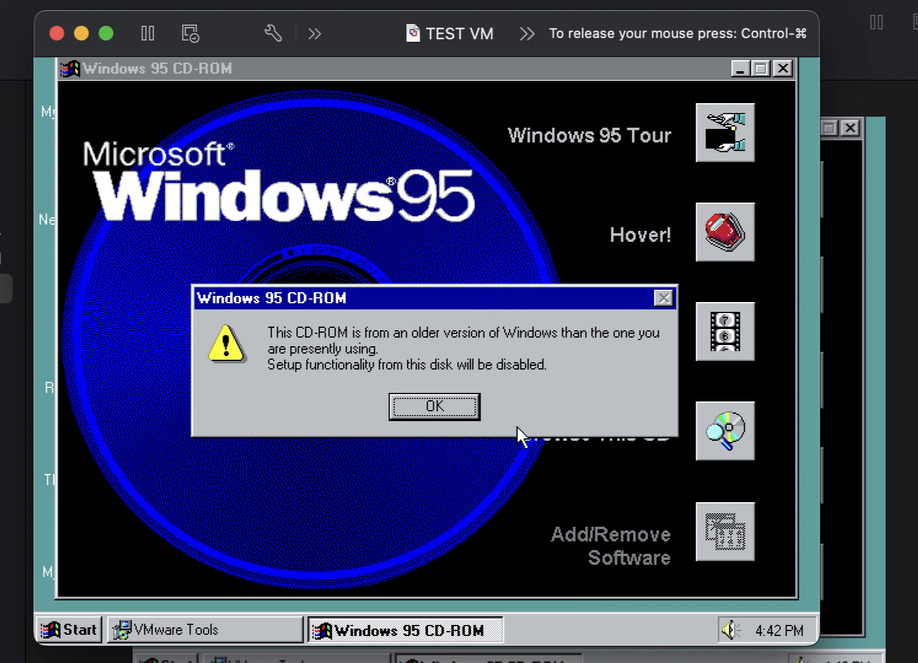
left_click(442, 408)
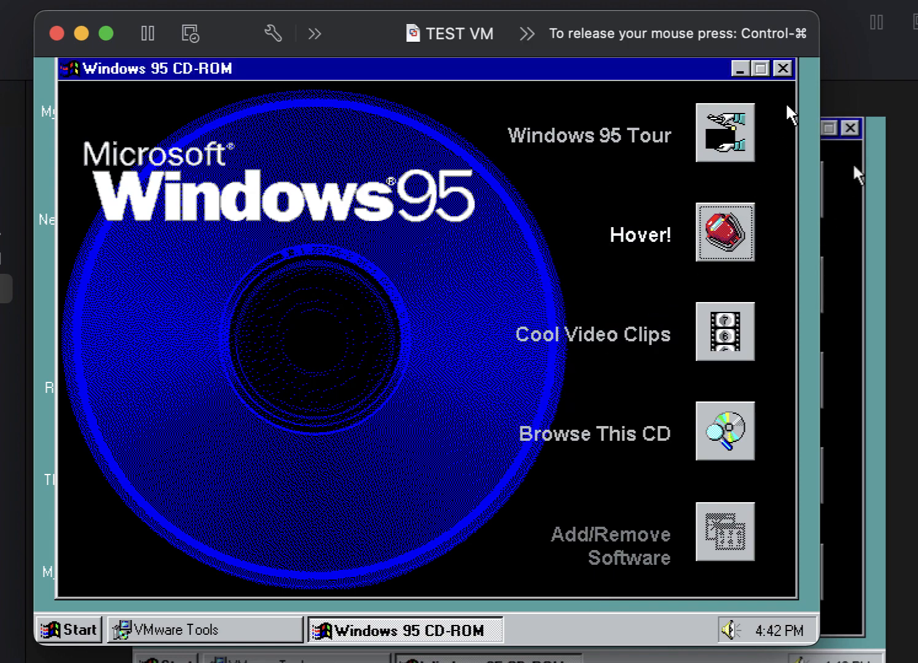
left_click(785, 74)
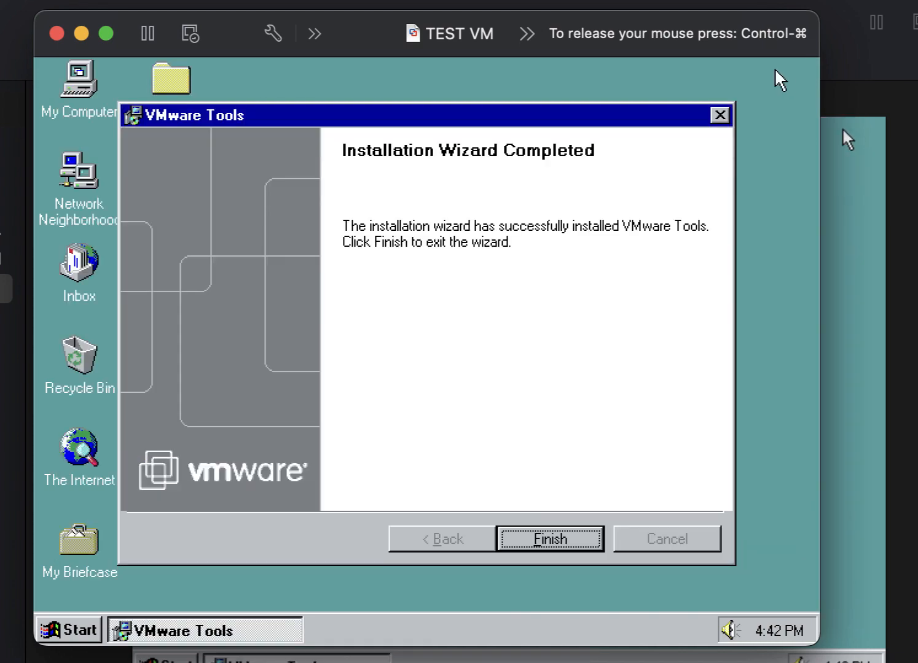
Disconnect the virtual CD drive and click Finish in the VMware Tools wizard.
key("ctrl+super")
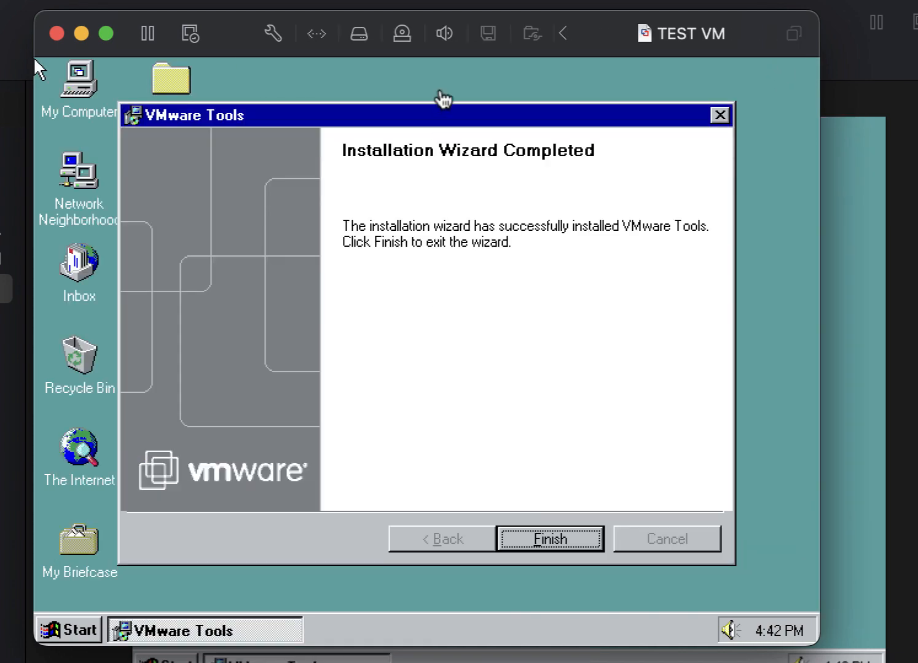
left_click(402, 33)
left_click(412, 66)
left_click(35, 58)
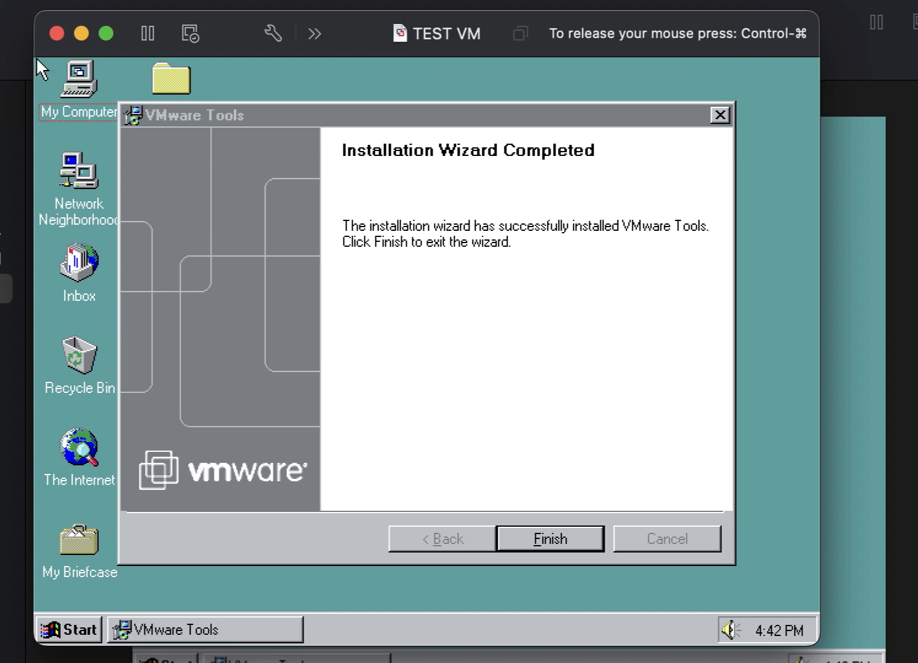
left_click(615, 530)
left_click(573, 537)
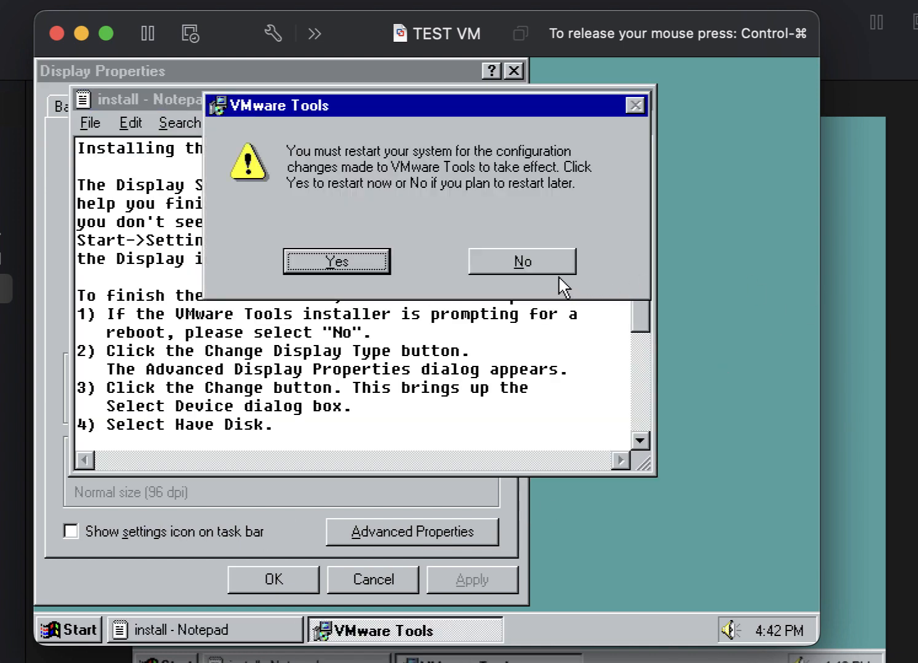
Decline the restart and copy C:\Program Files\VMware\VMware Tools\Drivers\video\ from the Notepad guide.
left_click(533, 270)
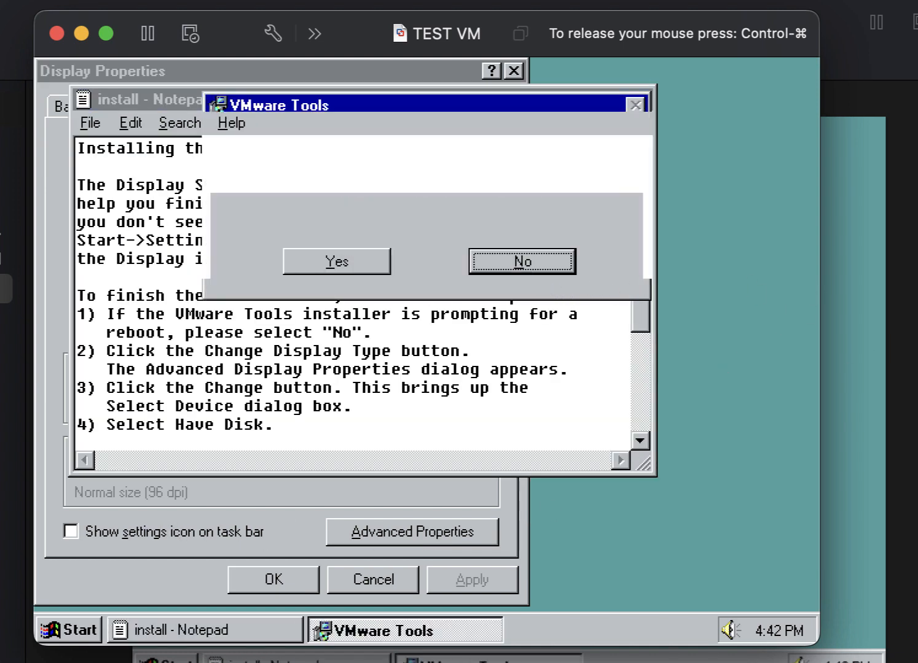
left_click_drag(636, 280, 634, 323)
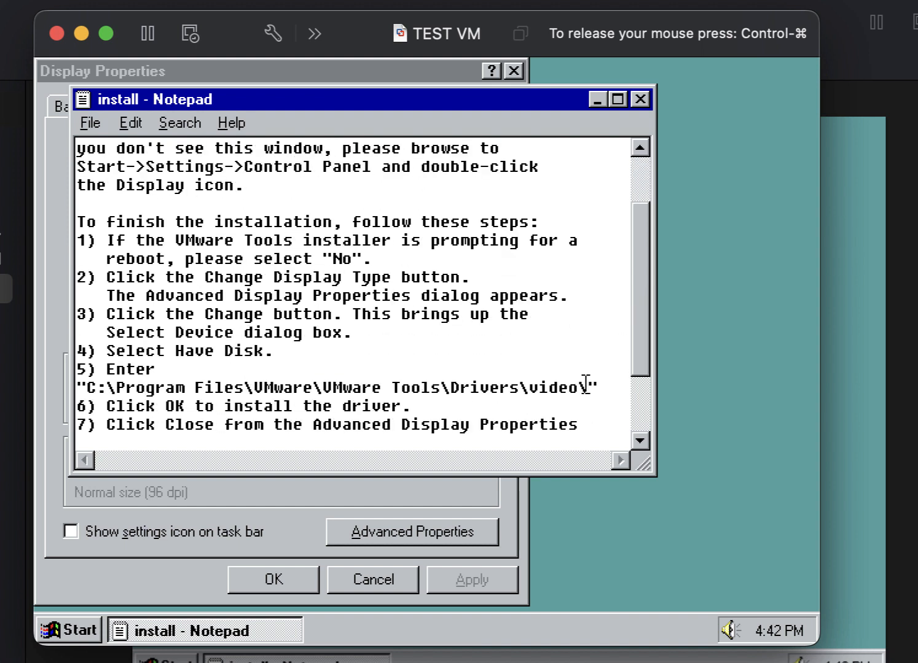
left_click_drag(588, 388, 86, 388)
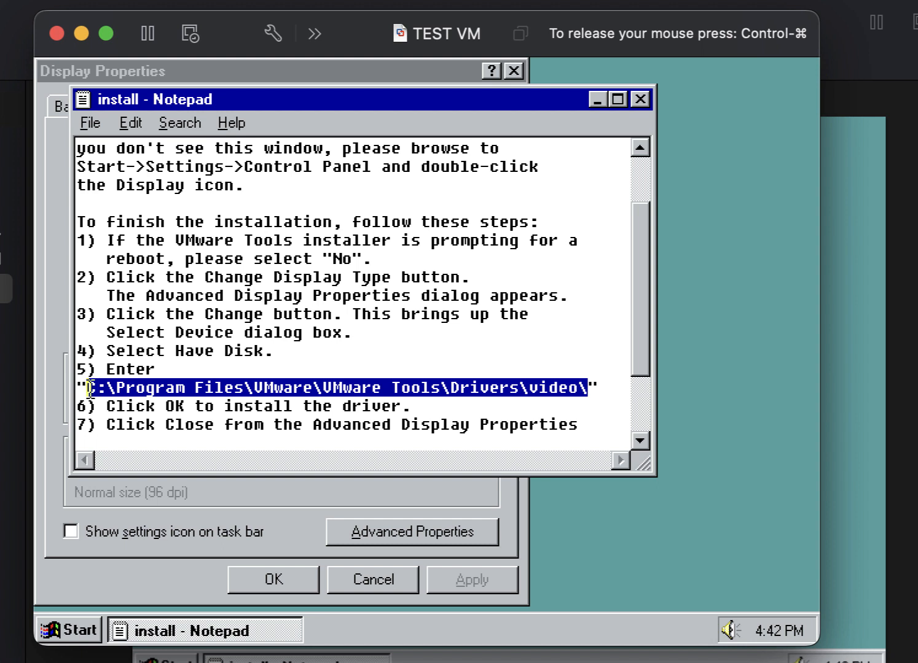
right_click(169, 388)
left_click(214, 453)
Close Notepad and open Have Disk from the display adapter's Change dialog.
left_click(639, 99)
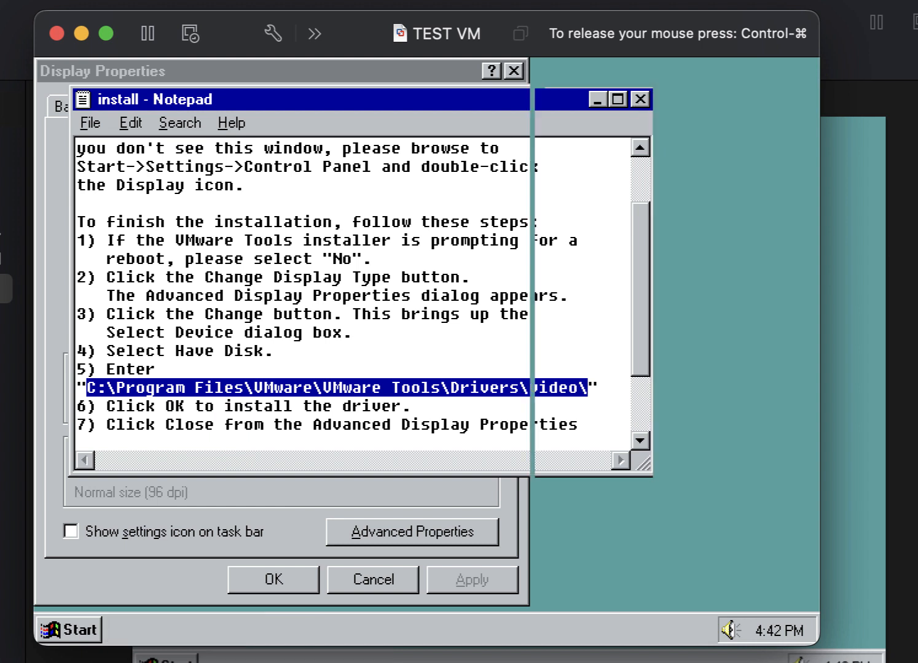
left_click(450, 543)
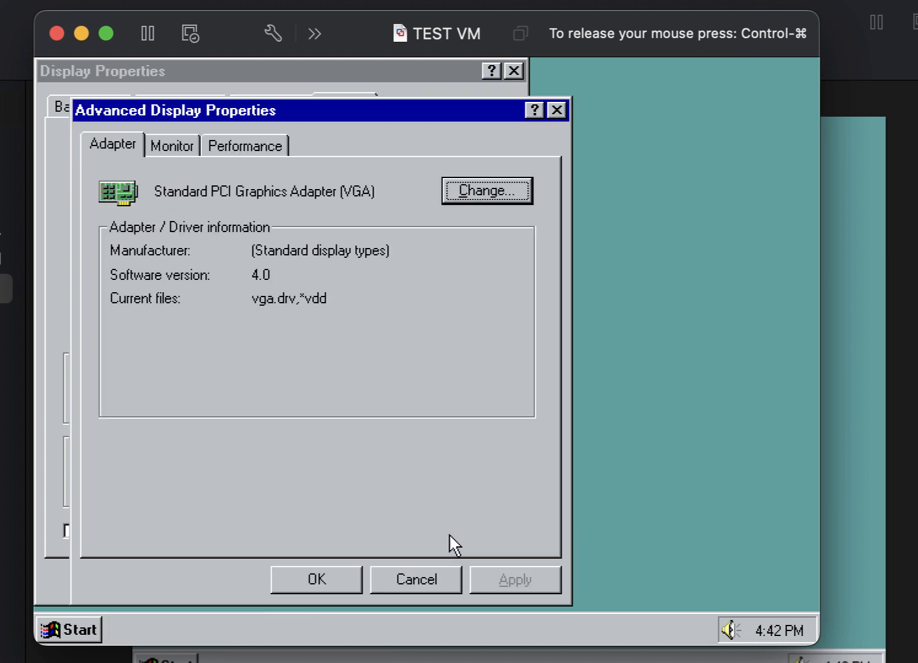
left_click(486, 196)
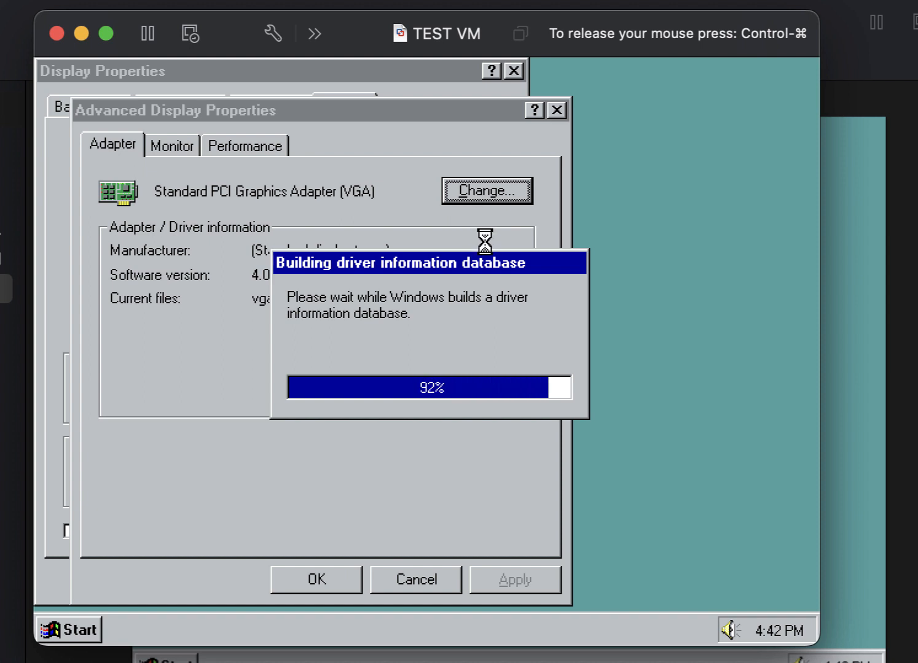
left_click(566, 467)
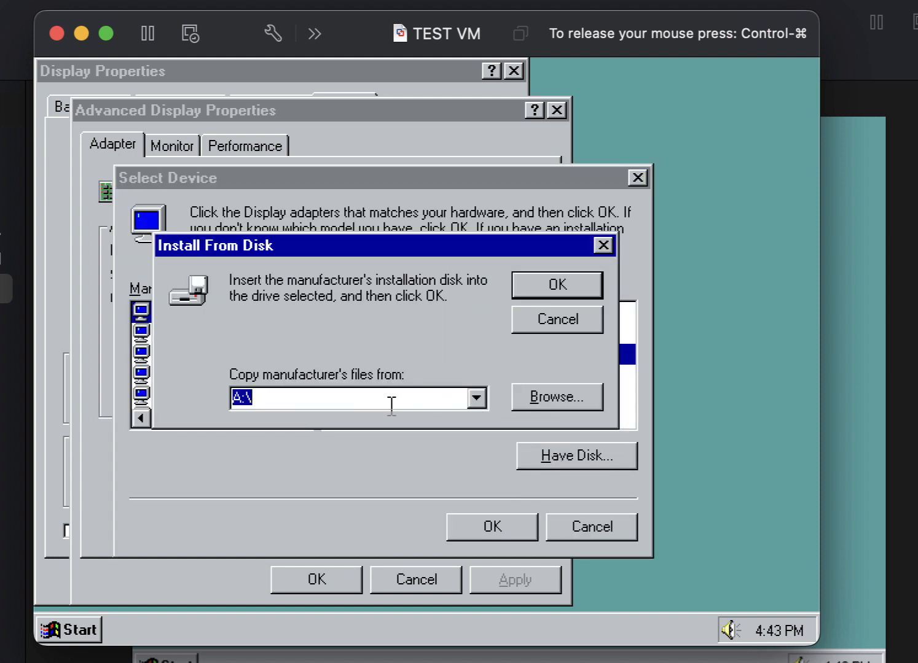
Replace A:\ with the copied Drivers\video\ path and confirm it.
key("super")
left_click(373, 397)
double_click(369, 397)
right_click(369, 396)
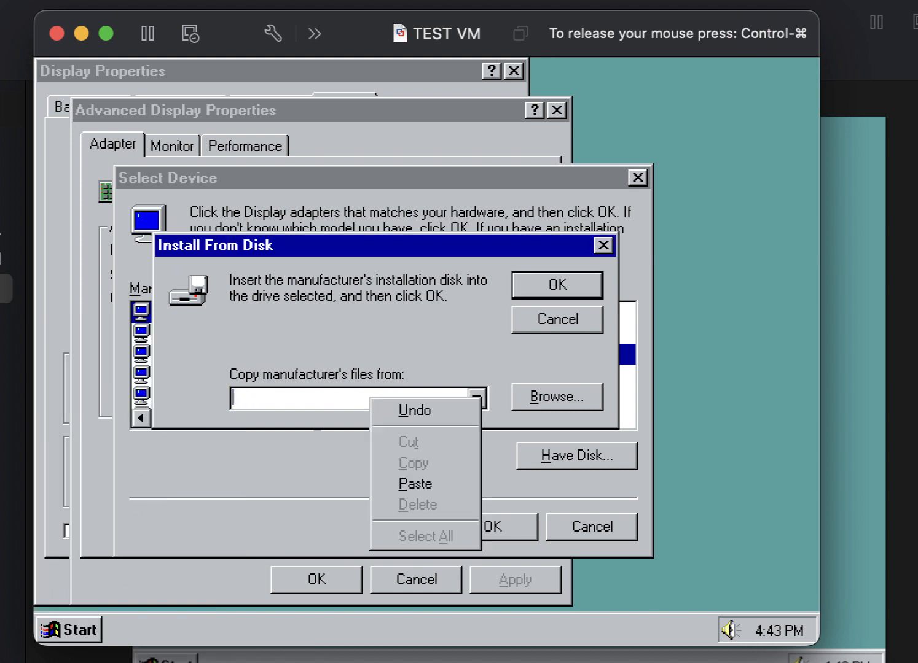
left_click(412, 484)
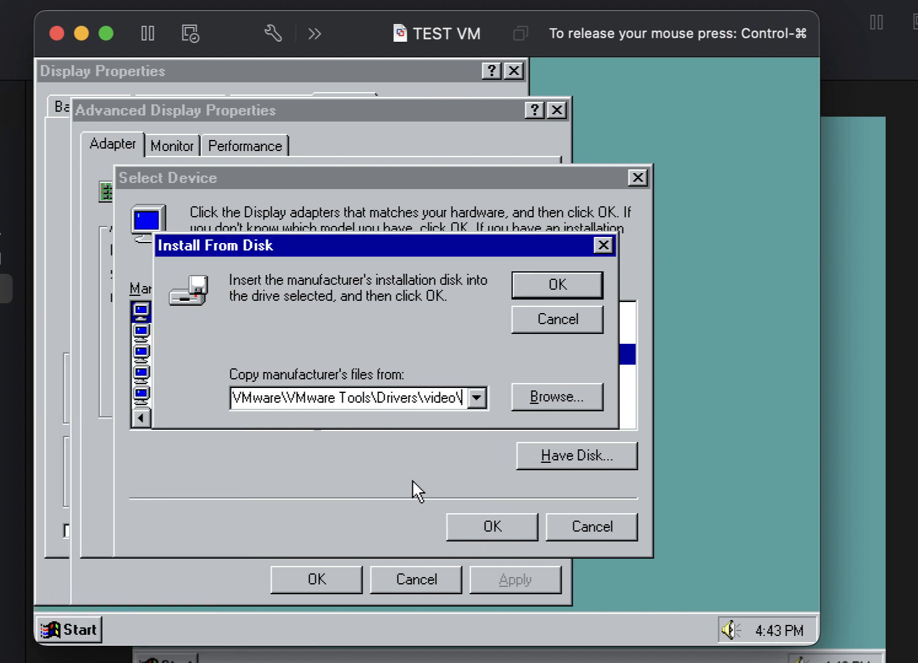
left_click(591, 288)
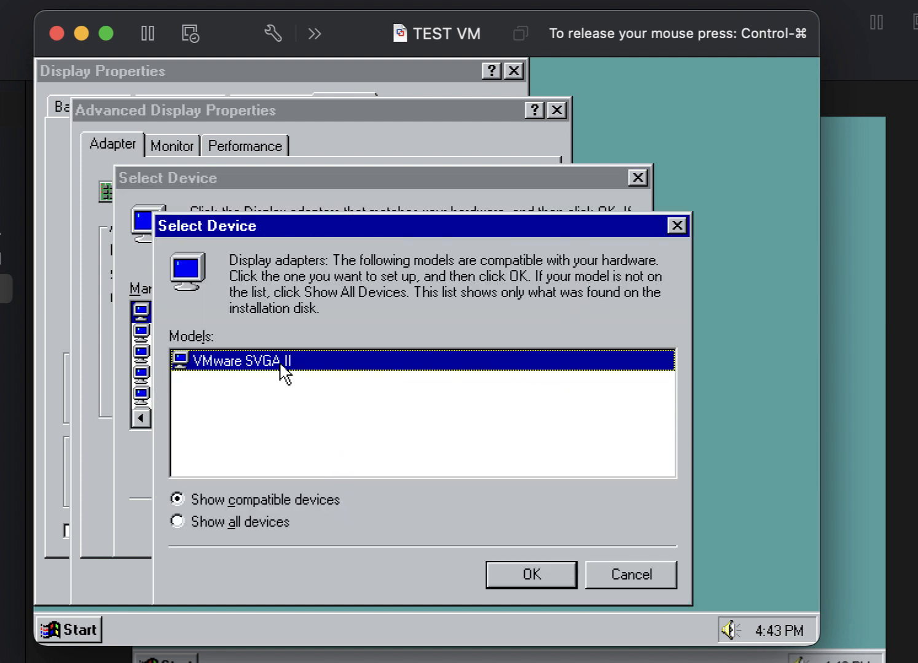
Choose VMware SVGA II and point the file copy at C:\vmware~1\drivers\video.
left_click(516, 574)
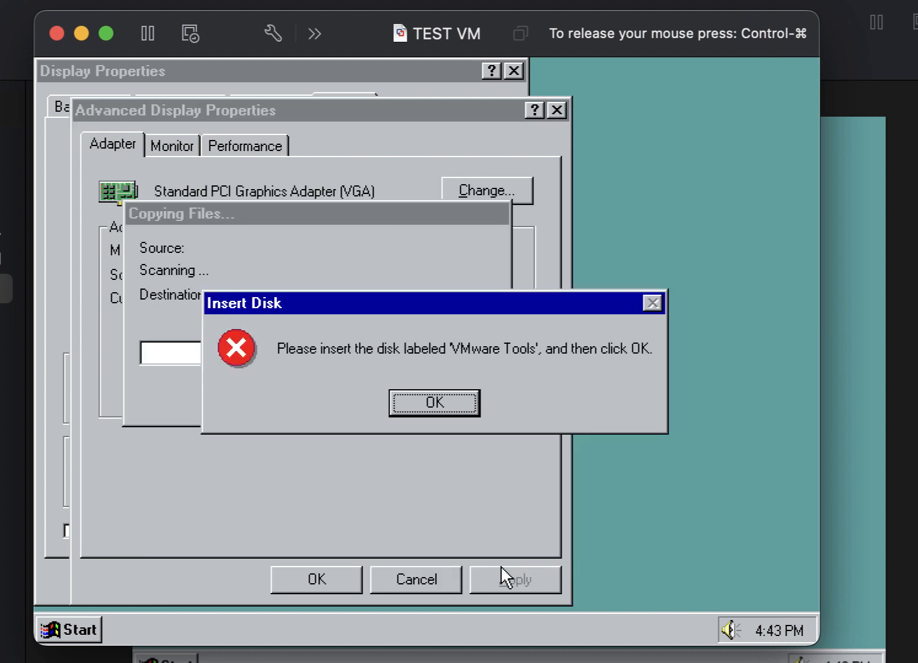
left_click(466, 416)
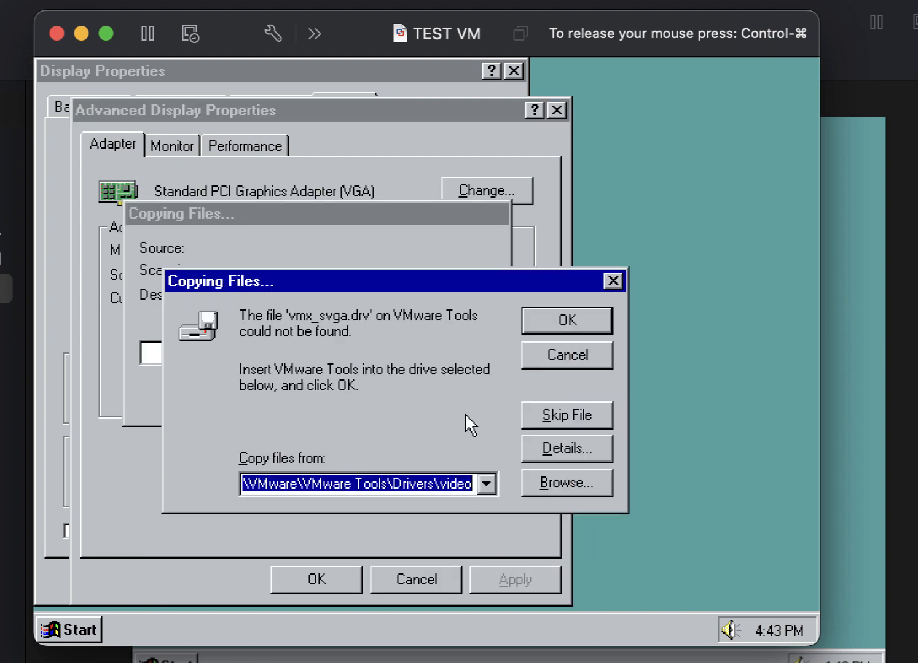
left_click(541, 476)
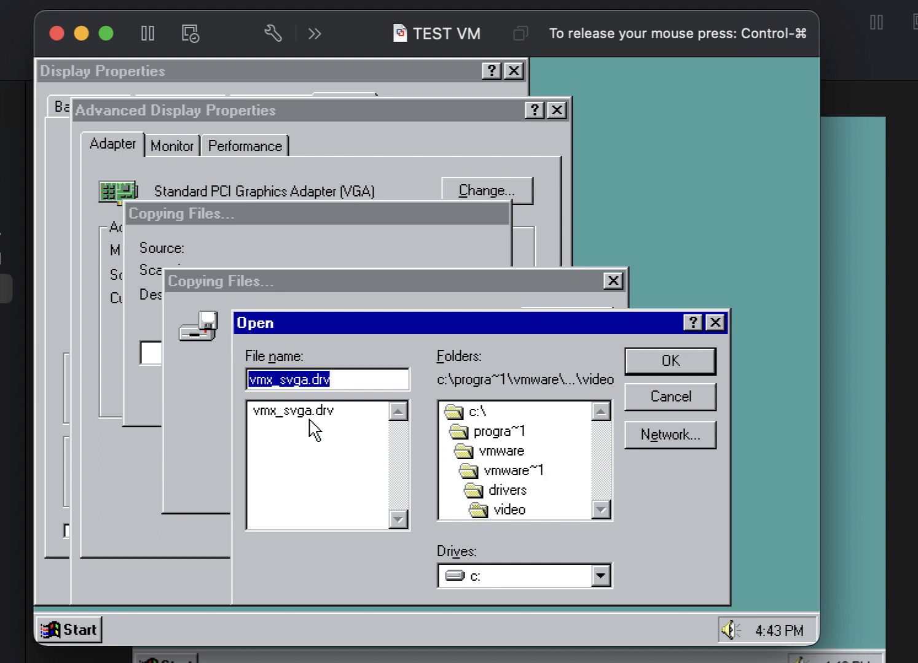
left_click(491, 415)
double_click(504, 470)
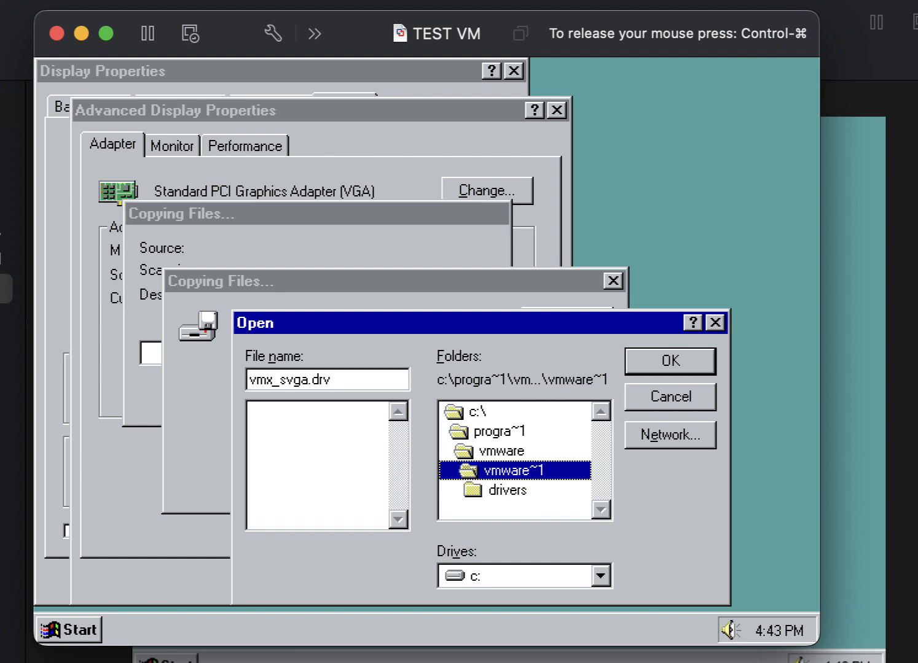
double_click(501, 491)
left_click(482, 515)
double_click(482, 515)
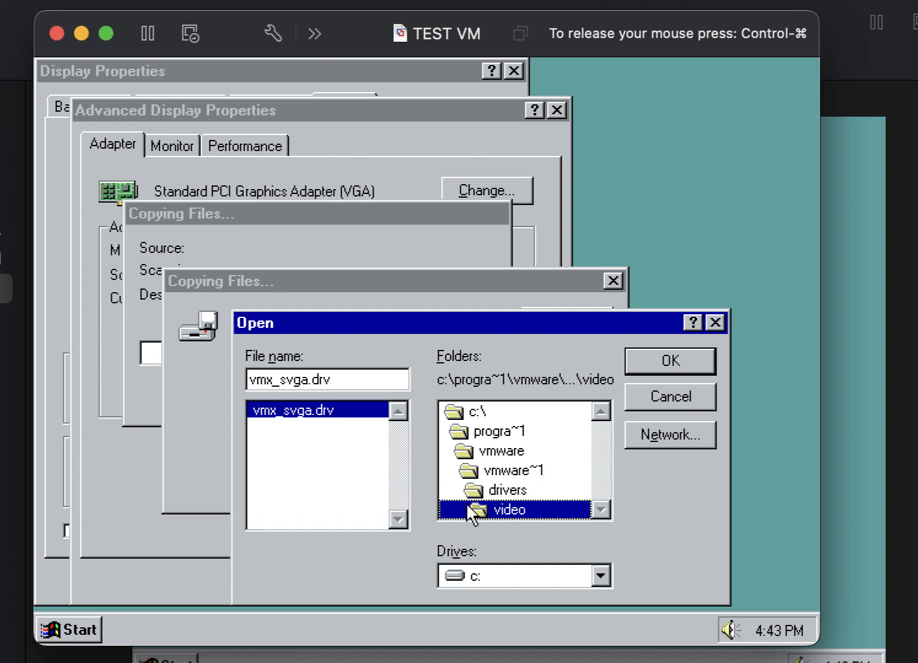
left_click(671, 363)
left_click(584, 321)
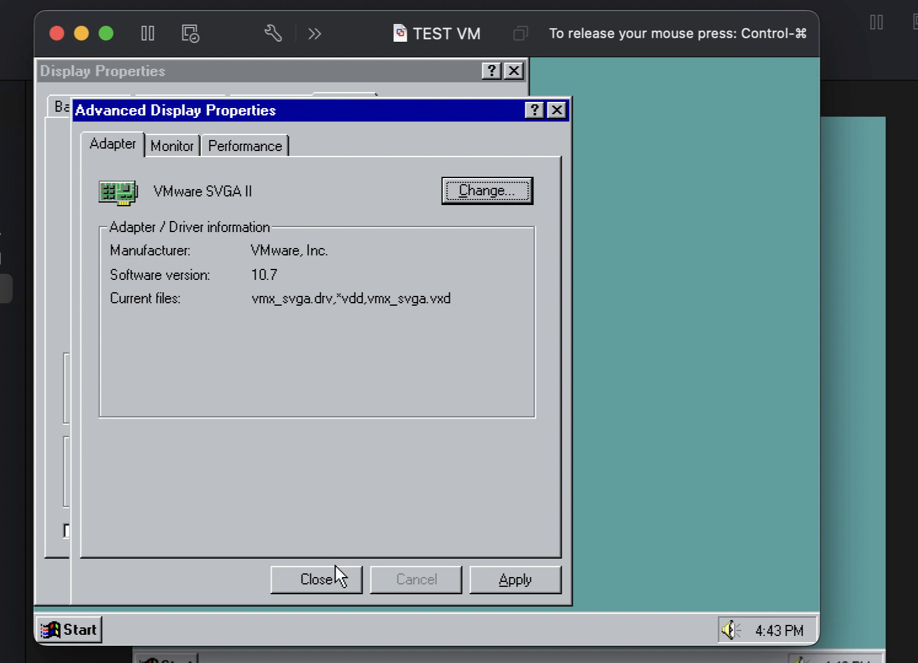
Apply the new display adapter and close the display settings.
left_click(483, 583)
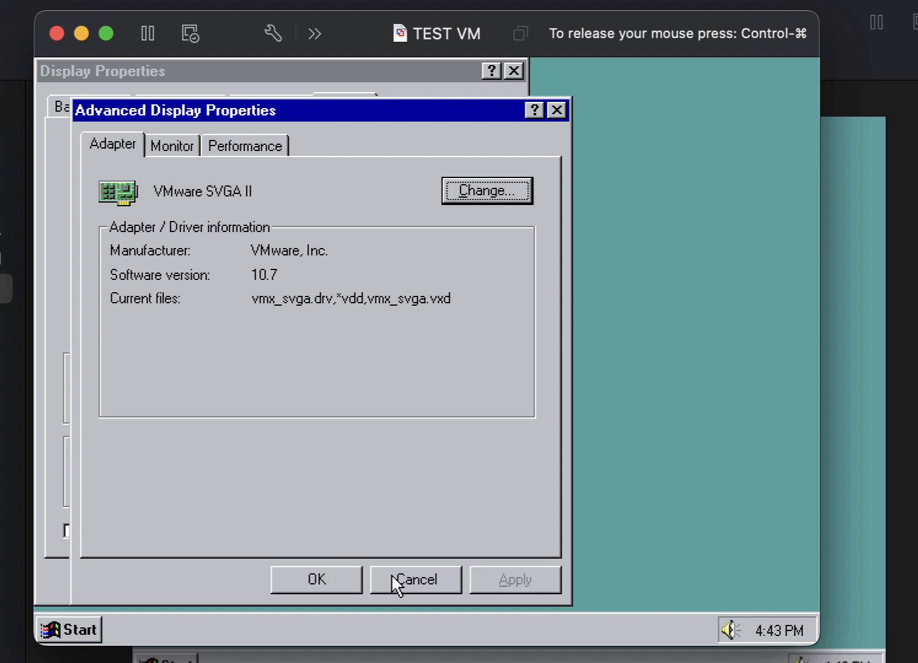
left_click(296, 582)
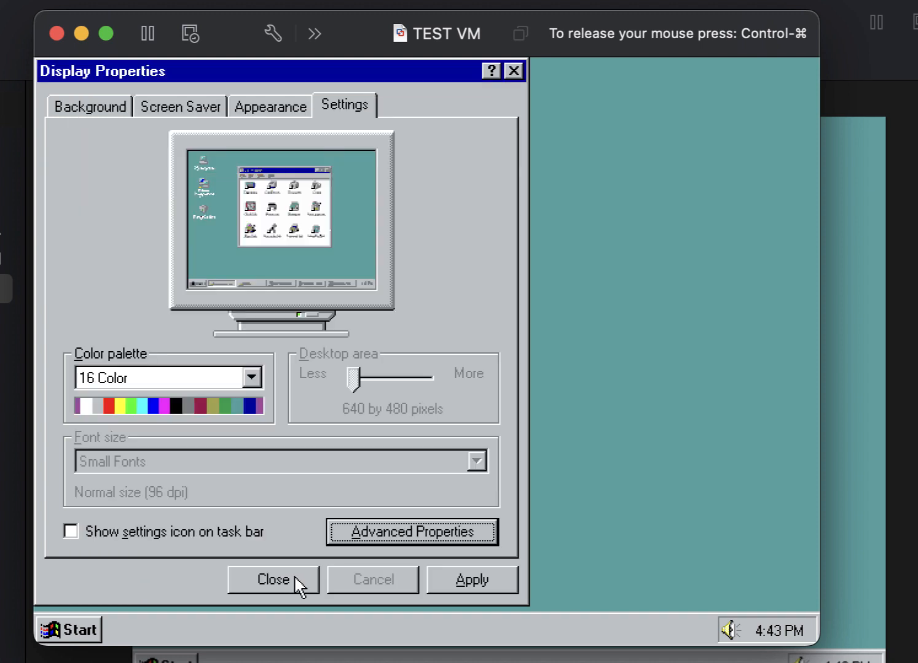
left_click(262, 588)
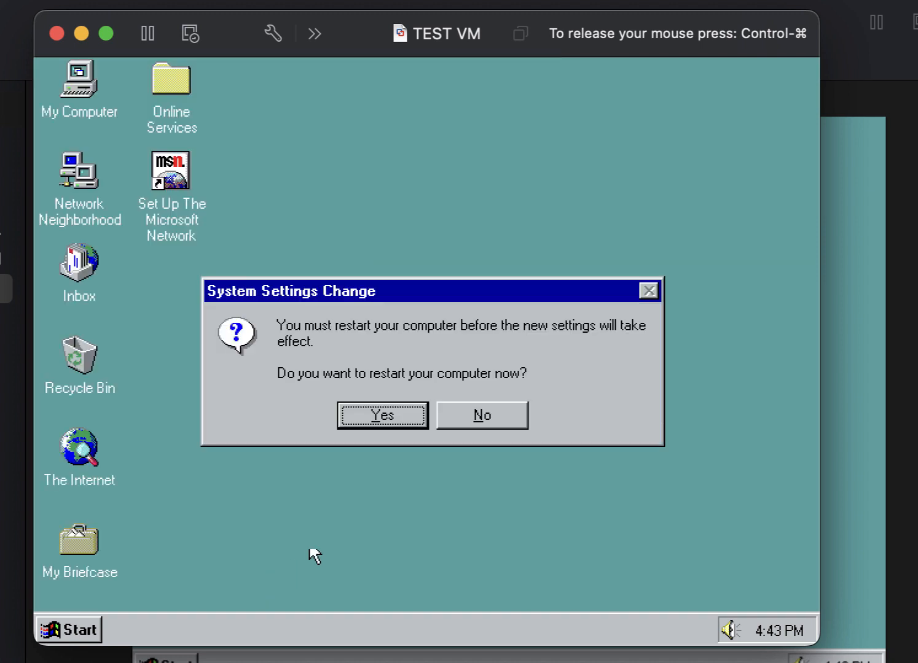
Restart Windows 95 and log back in with the network password.
left_click(389, 419)
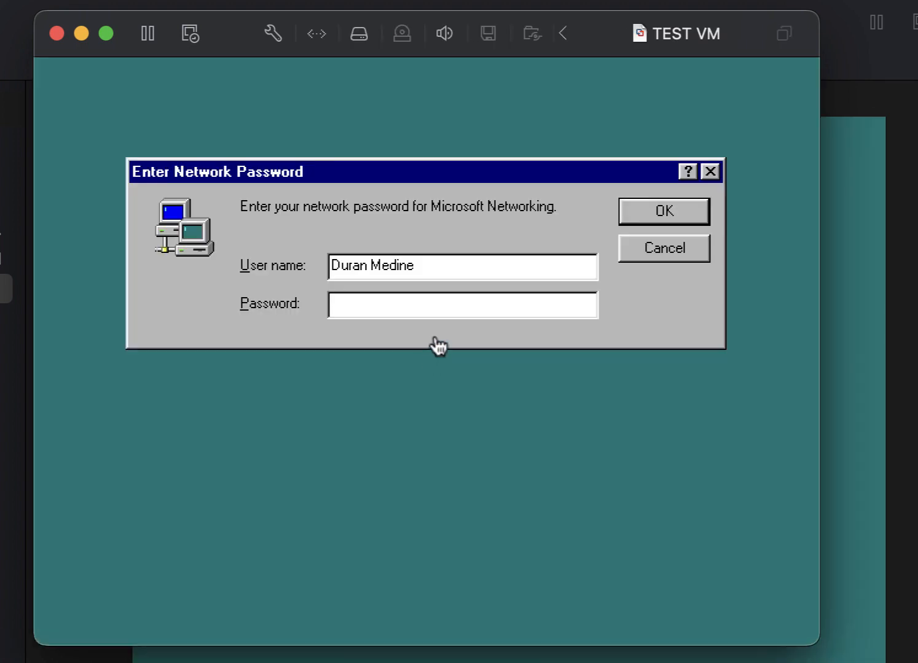
type("*******")
key("Return")
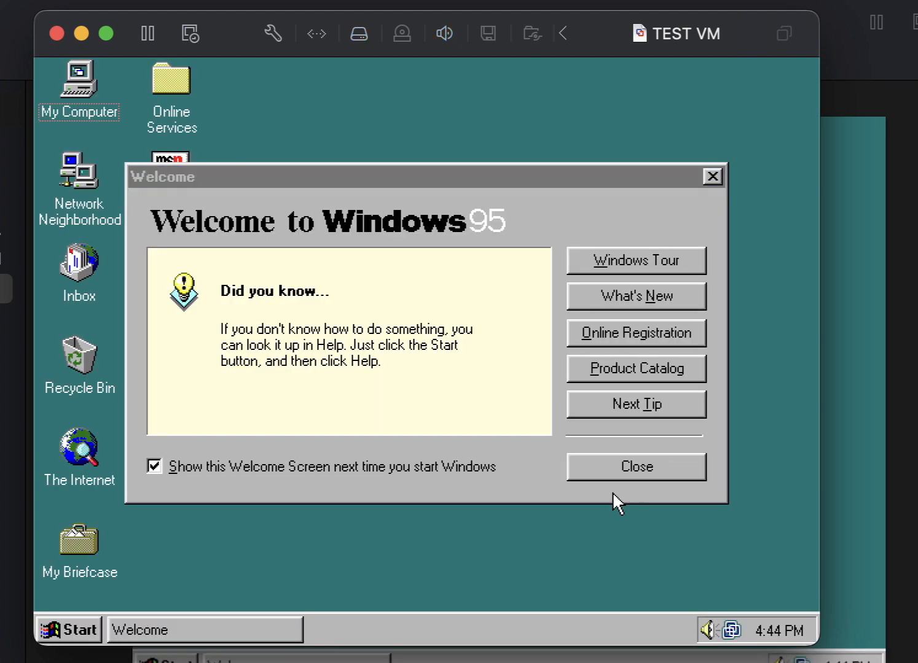
key("super+Tab")
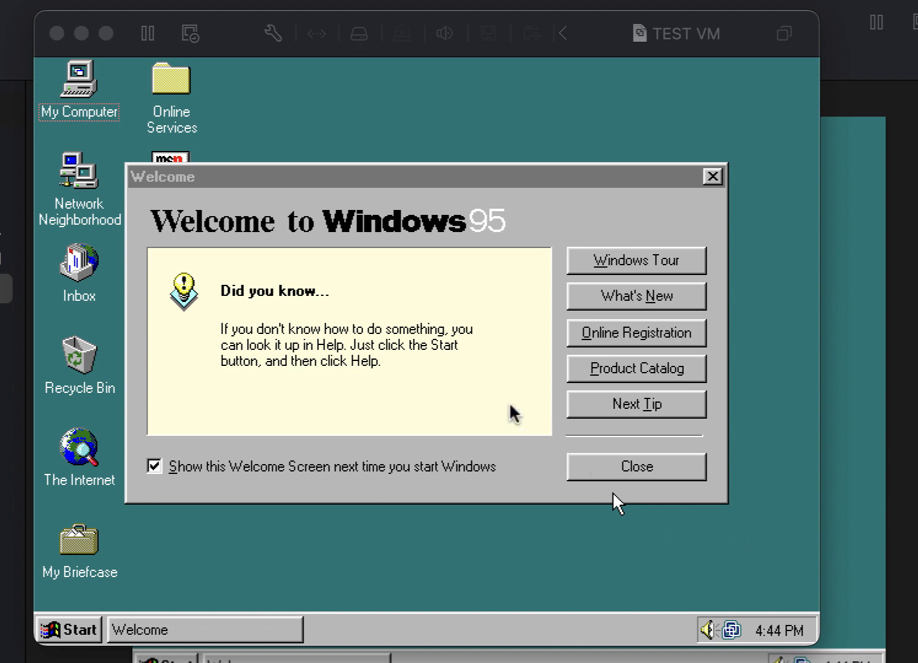
Untick Show this Welcome Screen at startup and close the Welcome screen.
left_click(465, 420)
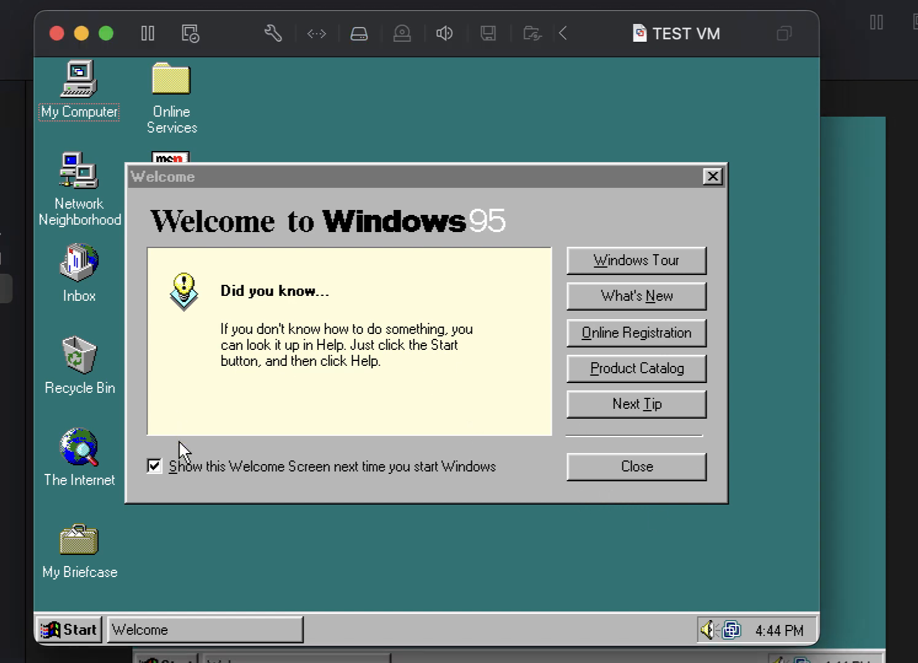
left_click(198, 473)
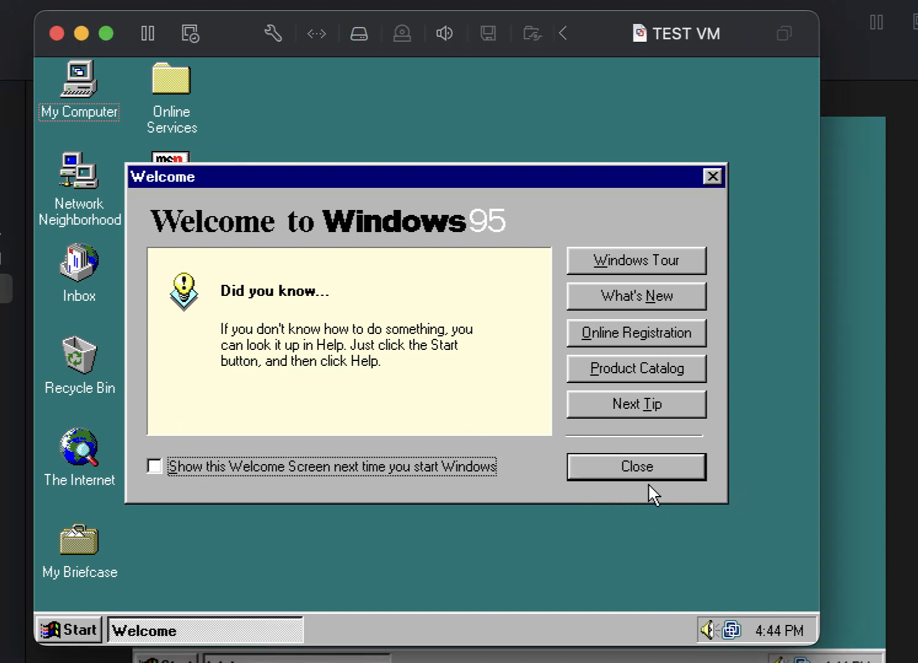
left_click(664, 466)
right_click(640, 451)
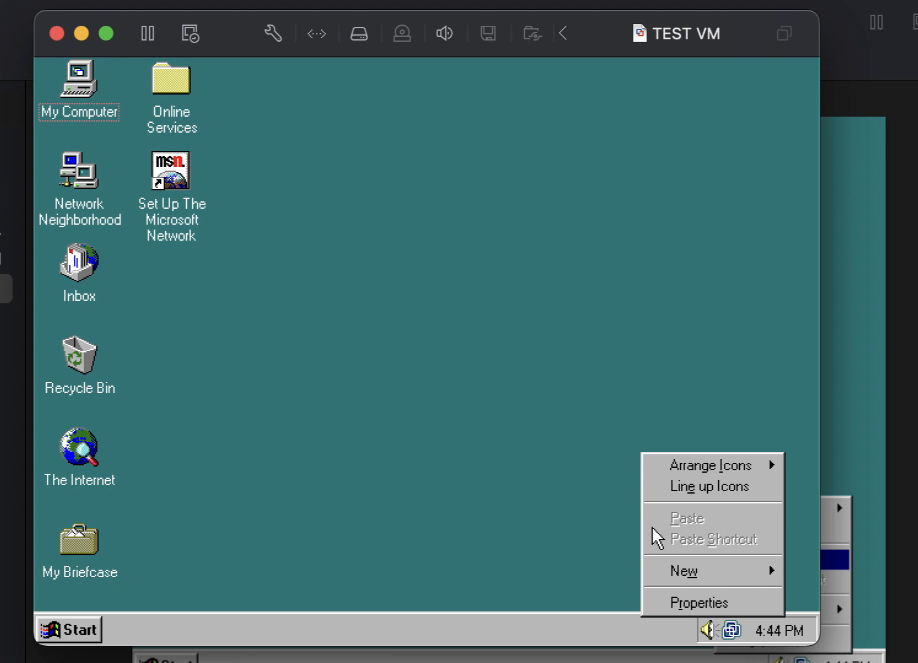
Raise the desktop resolution to 800 by 600 in Display Properties and apply it.
left_click(697, 602)
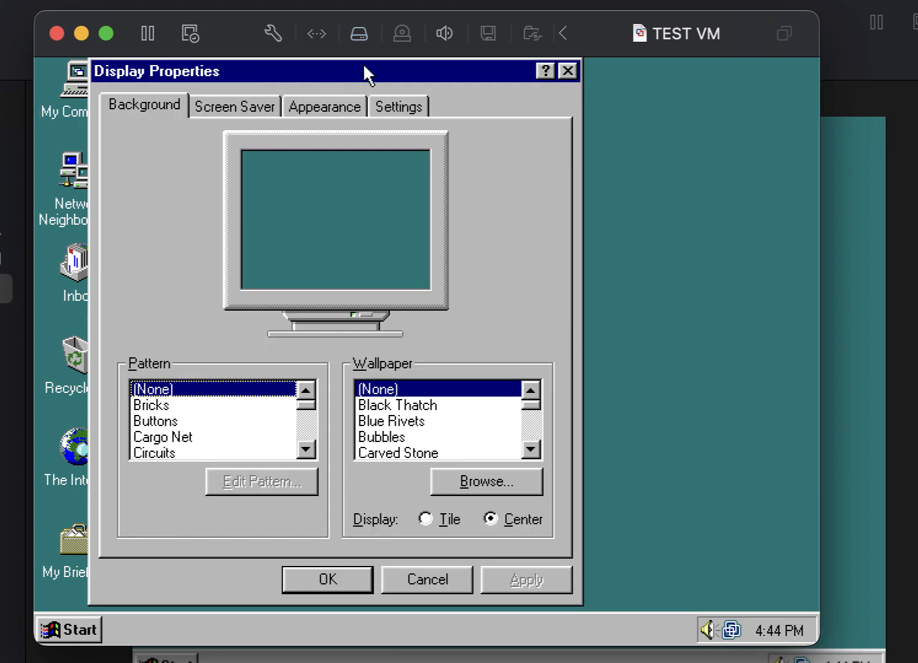
left_click(407, 114)
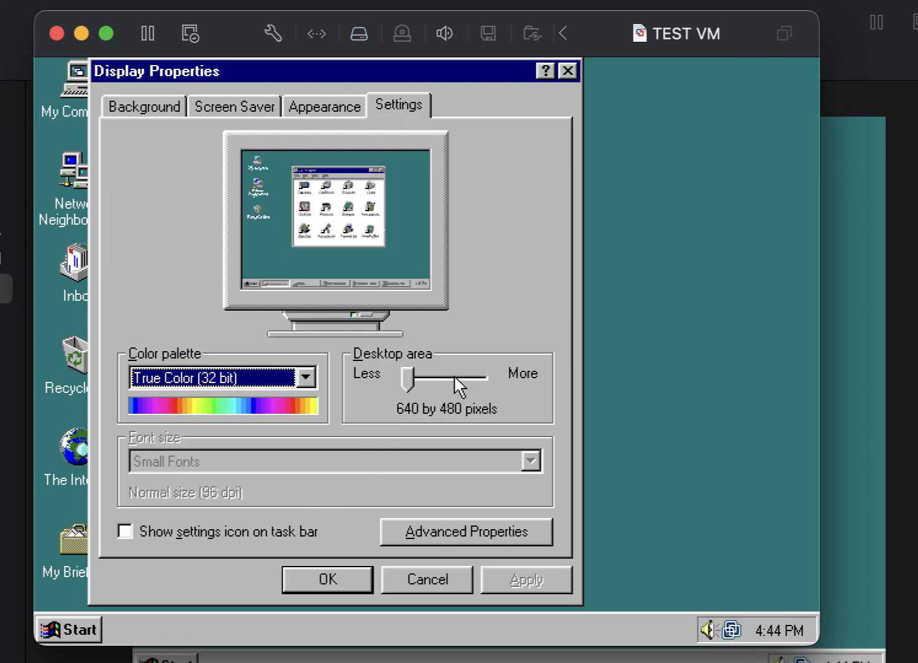
left_click(394, 384)
mouse_move(411, 379)
left_mouse_down()
mouse_move(435, 379)
mouse_move(410, 381)
mouse_move(434, 430)
mouse_move(415, 363)
left_mouse_up()
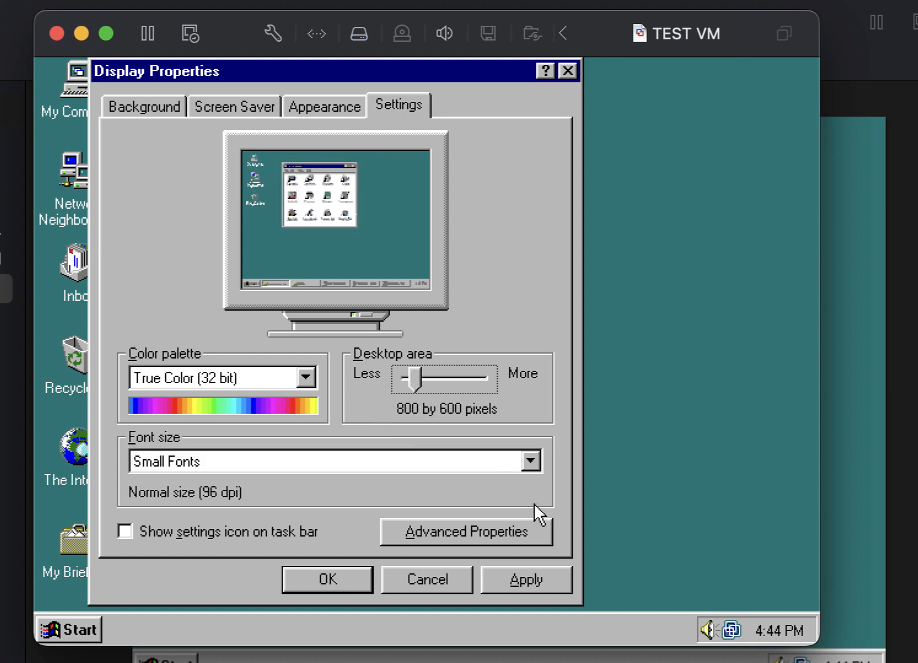
left_click(533, 578)
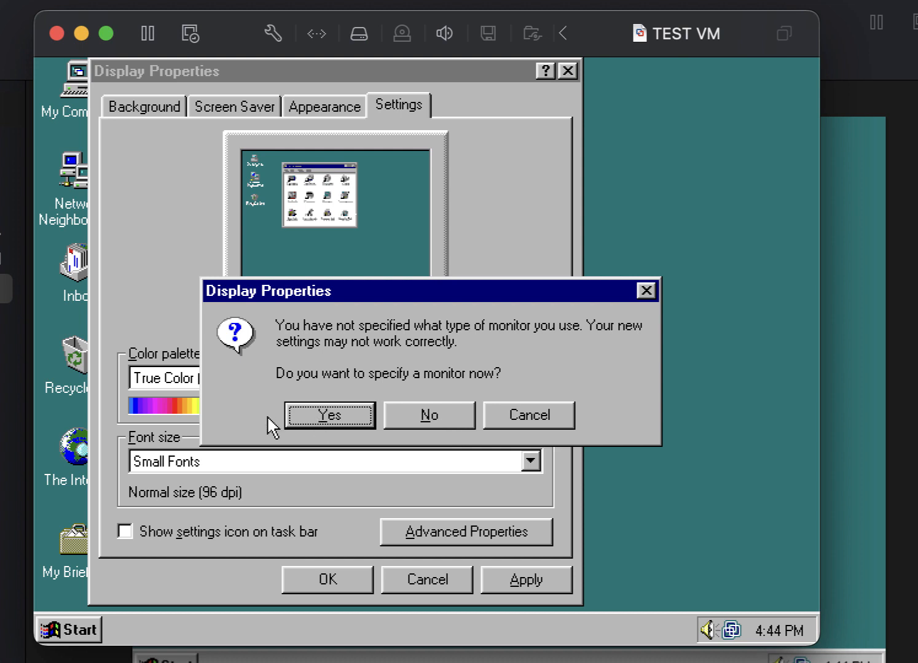
Specify Plug and Play Monitor as the monitor type and keep the new display setting.
left_click(307, 416)
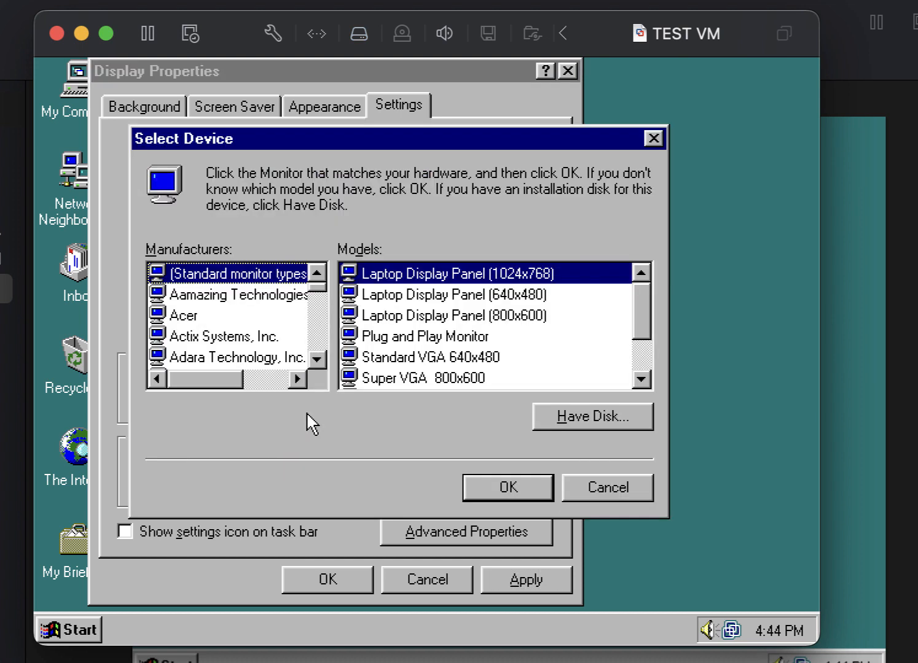
left_click(376, 338)
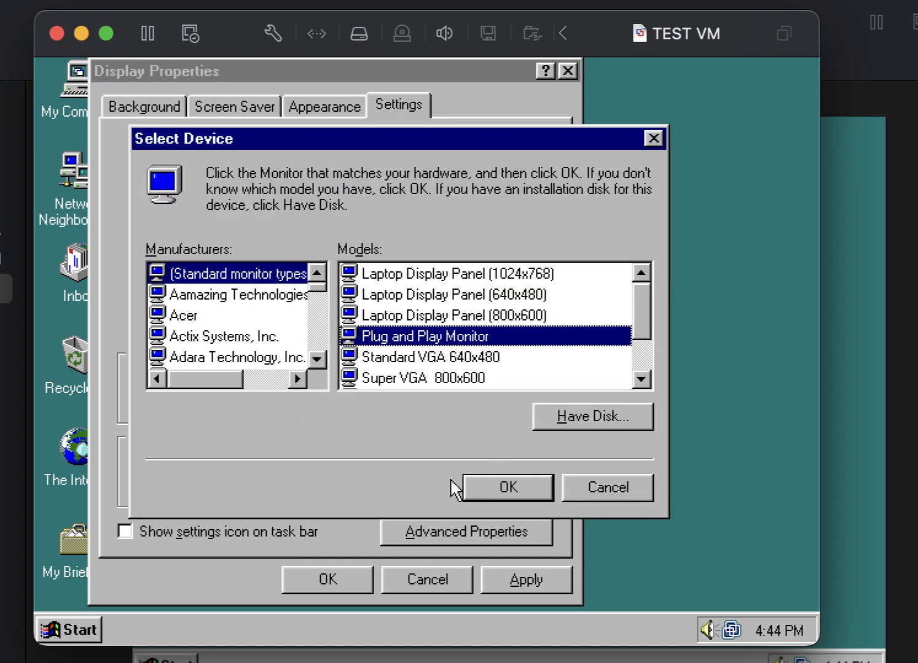
left_click(508, 488)
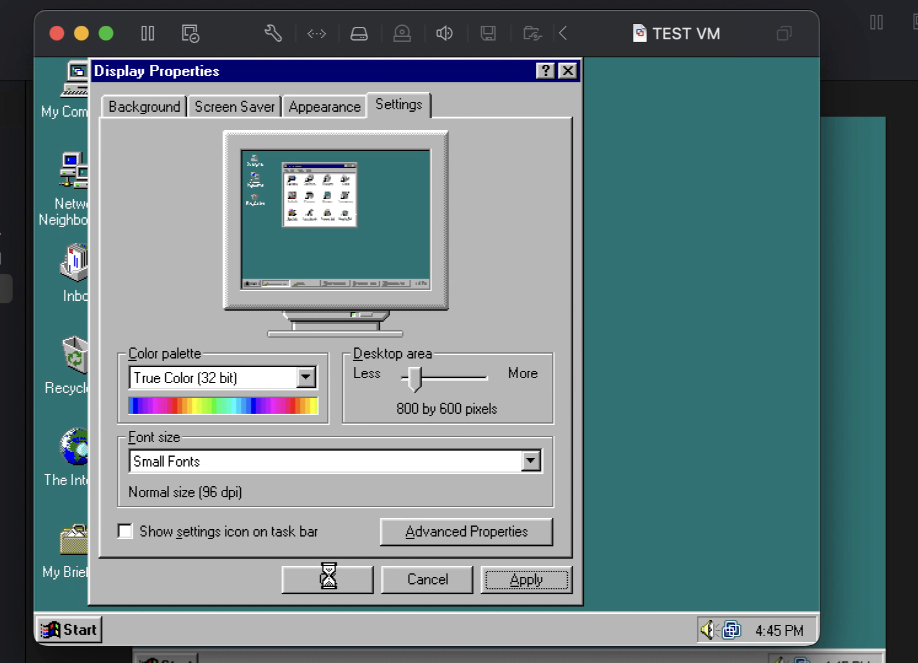
left_click(329, 577)
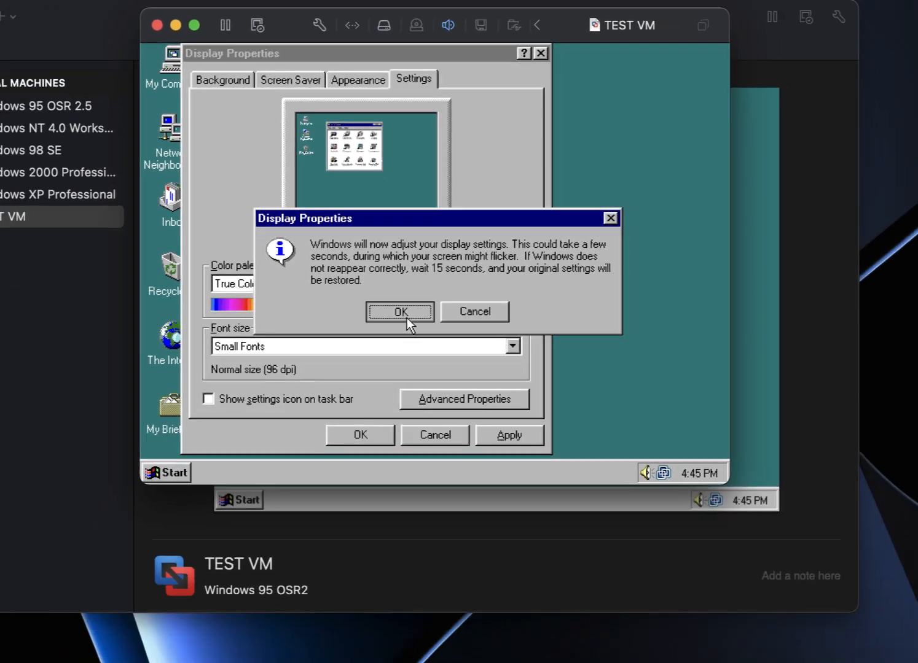
left_click(379, 414)
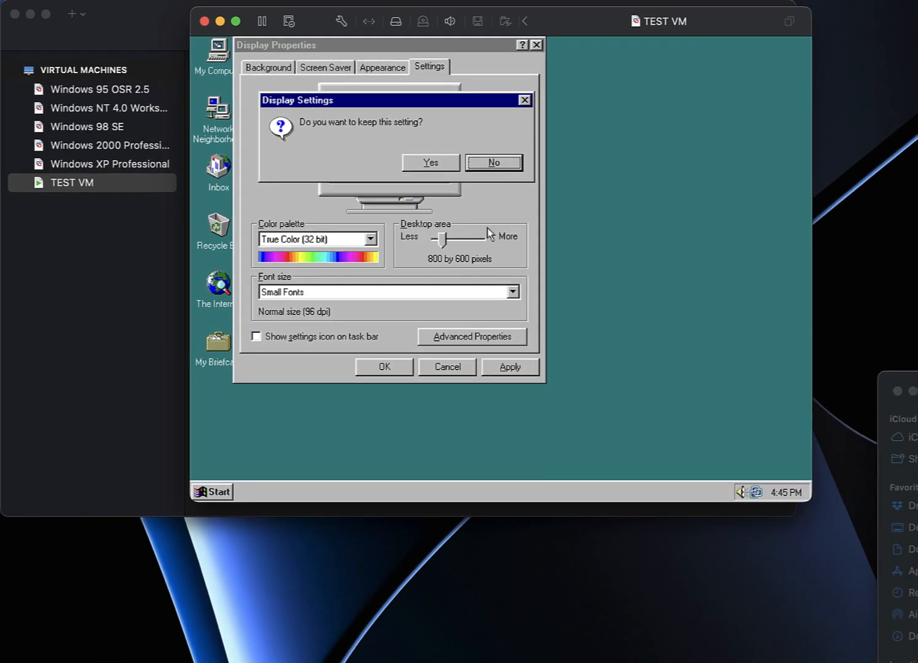
left_click(438, 170)
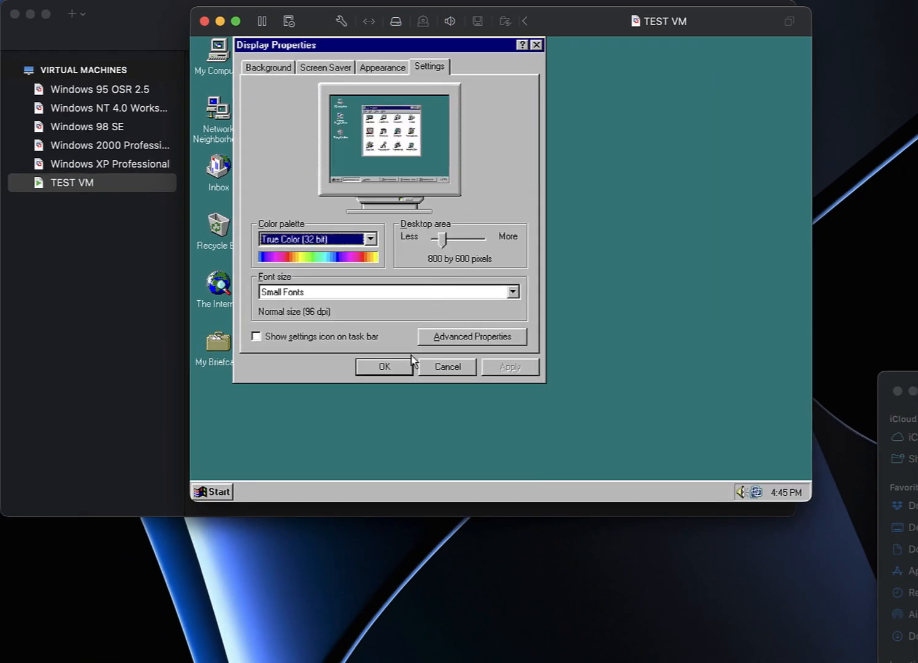
left_click(377, 365)
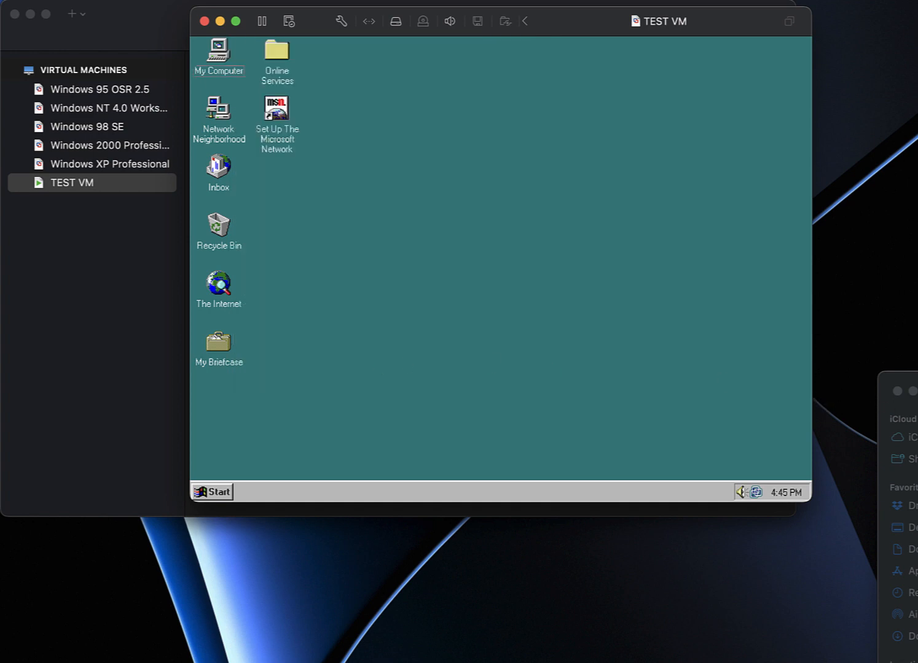
Drag the Intel Chipset Driver zip onto the VM desktop and extract it to a folder with WinZip.
left_click_drag(881, 434, 740, 397)
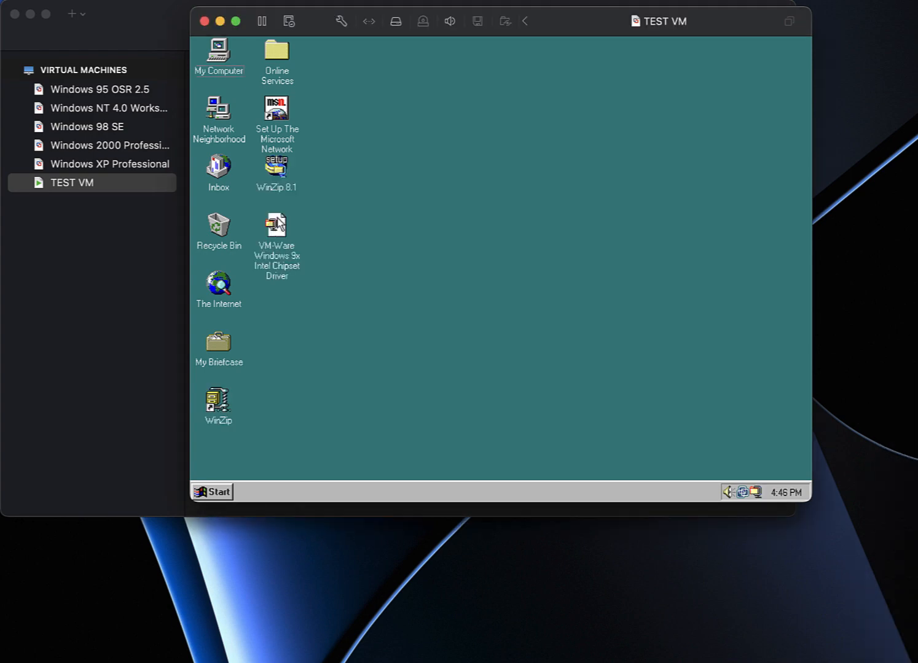
left_click(277, 221)
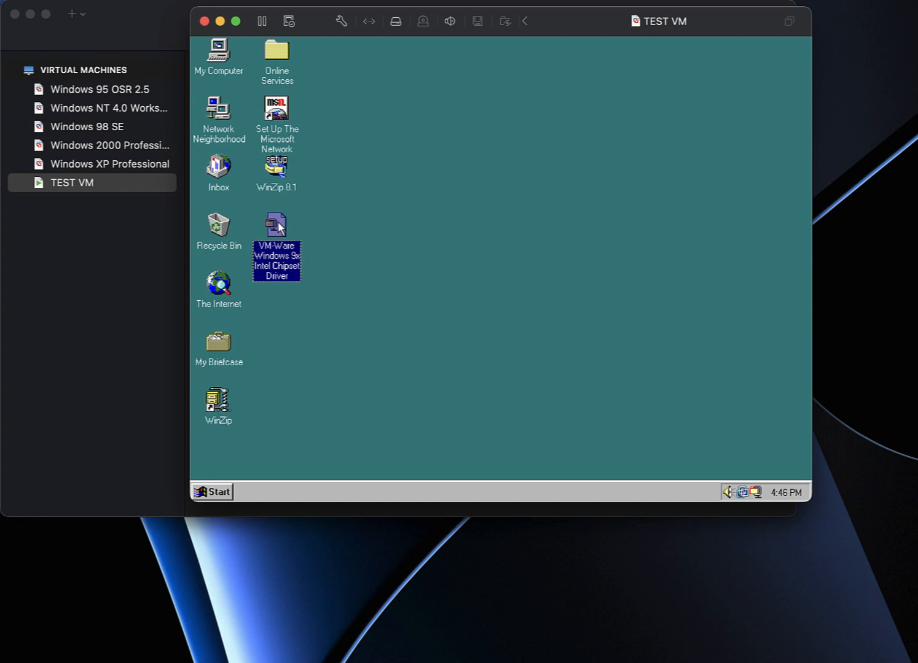
right_click(277, 223)
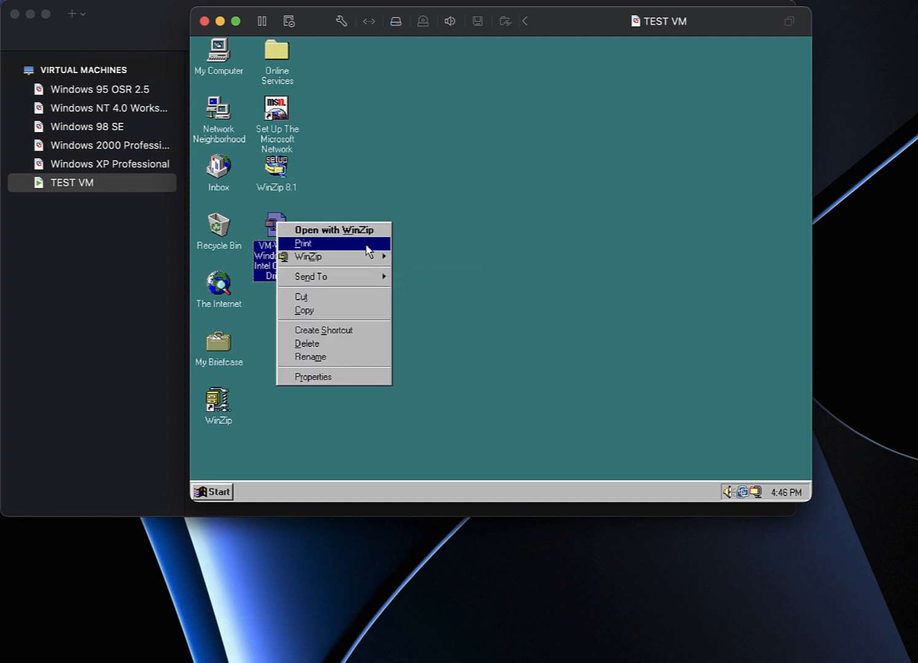
mouse_move(378, 257)
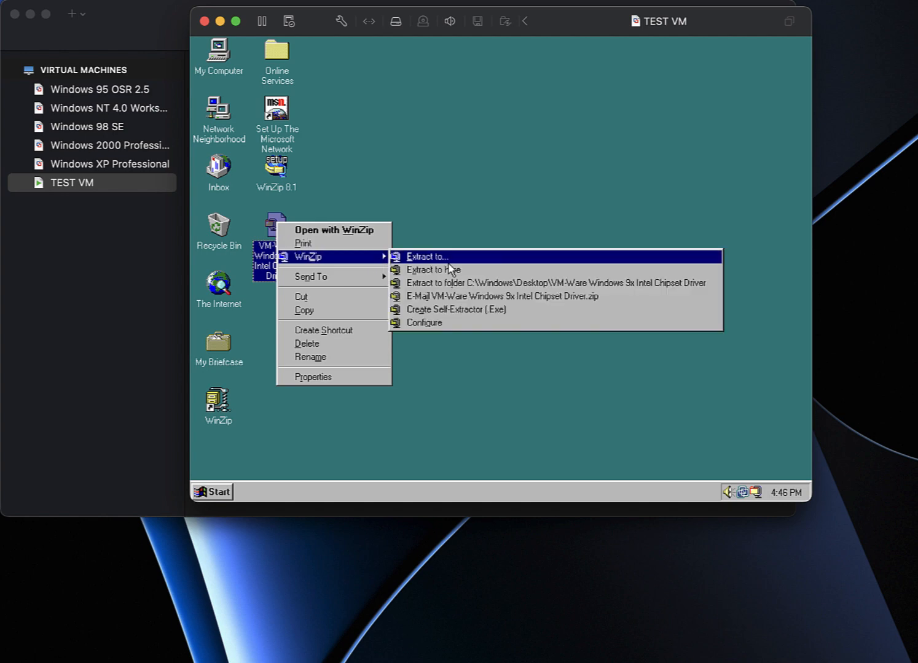
left_click(522, 284)
left_click(417, 361)
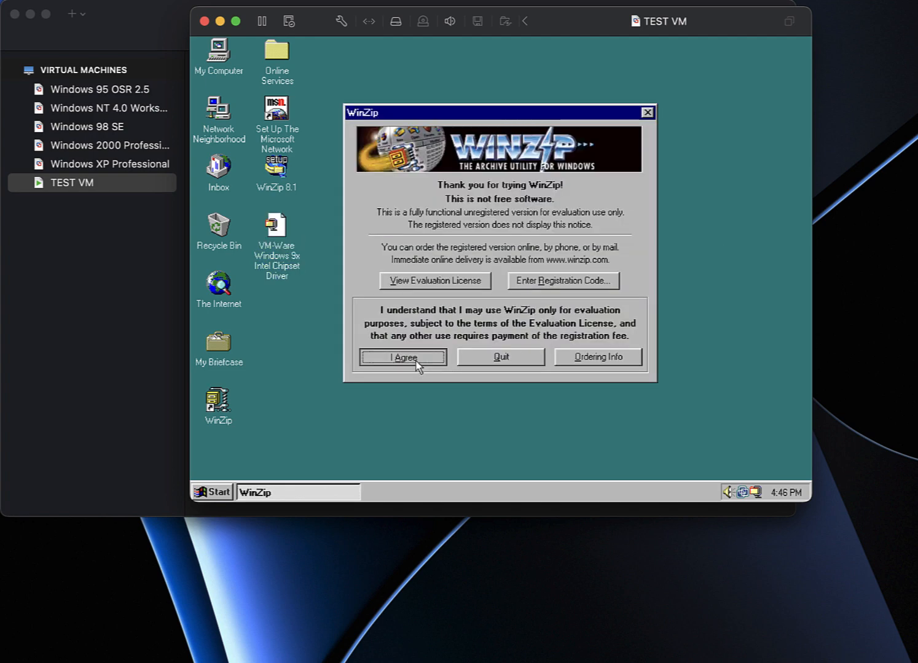
Check Device Manager's Other devices list to confirm the PCI Bridge is unrecognised.
right_click(223, 71)
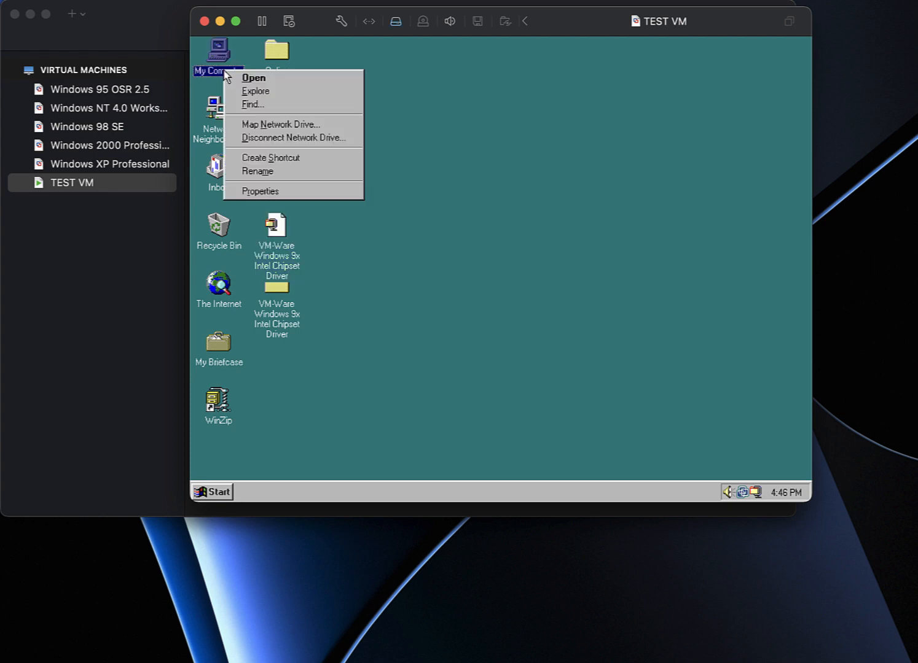
left_click(266, 192)
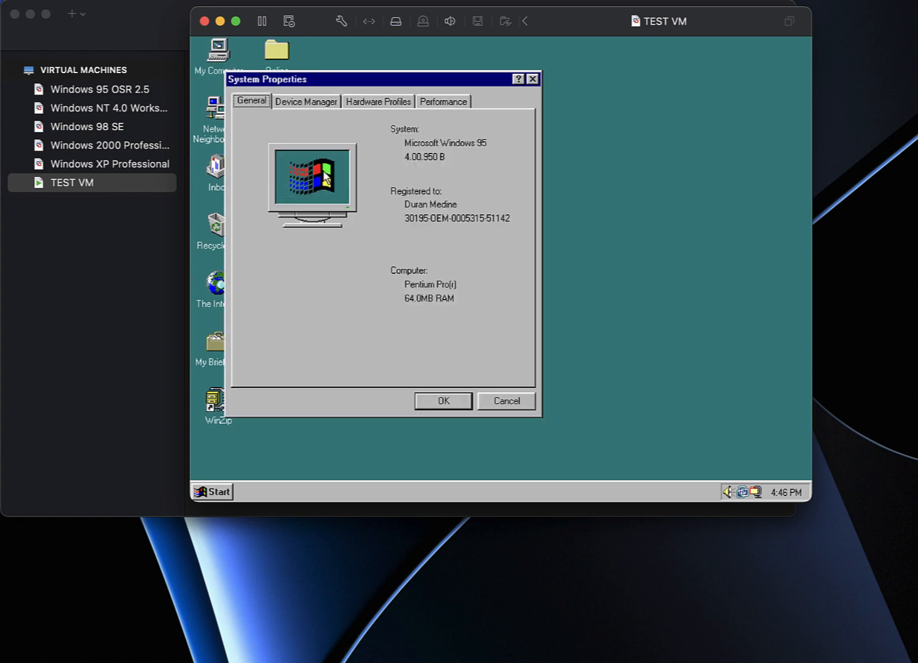
left_click(286, 100)
left_click(253, 272)
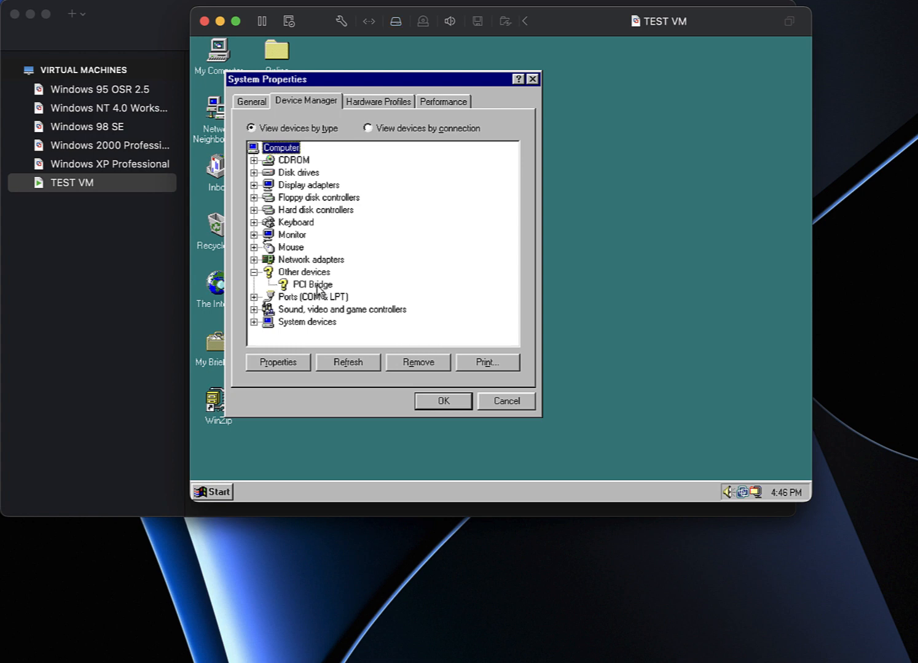
left_click(524, 400)
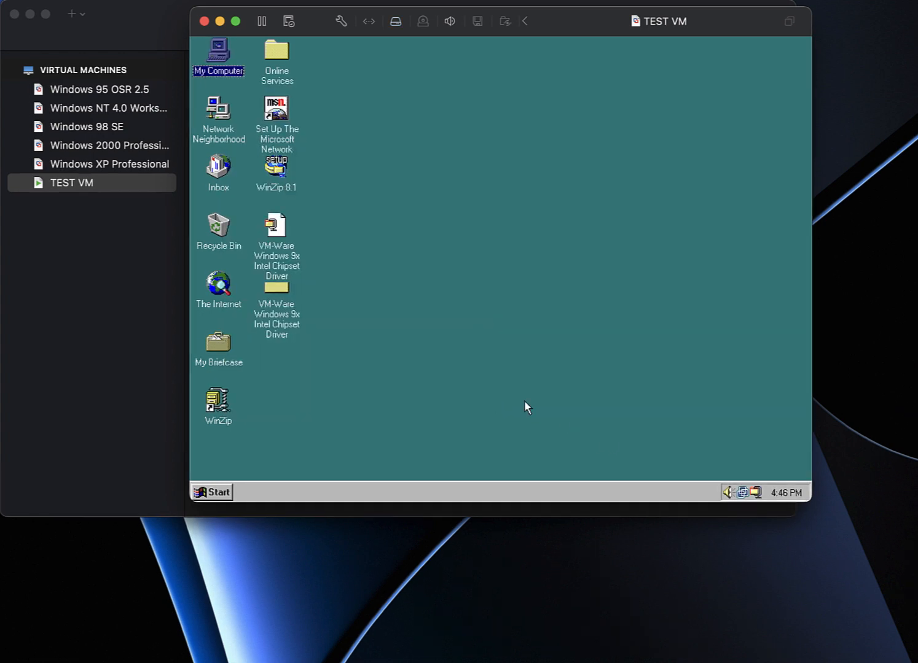
In the extracted chipset folder's Disk1, show files as large icons and run Setup.
double_click(274, 317)
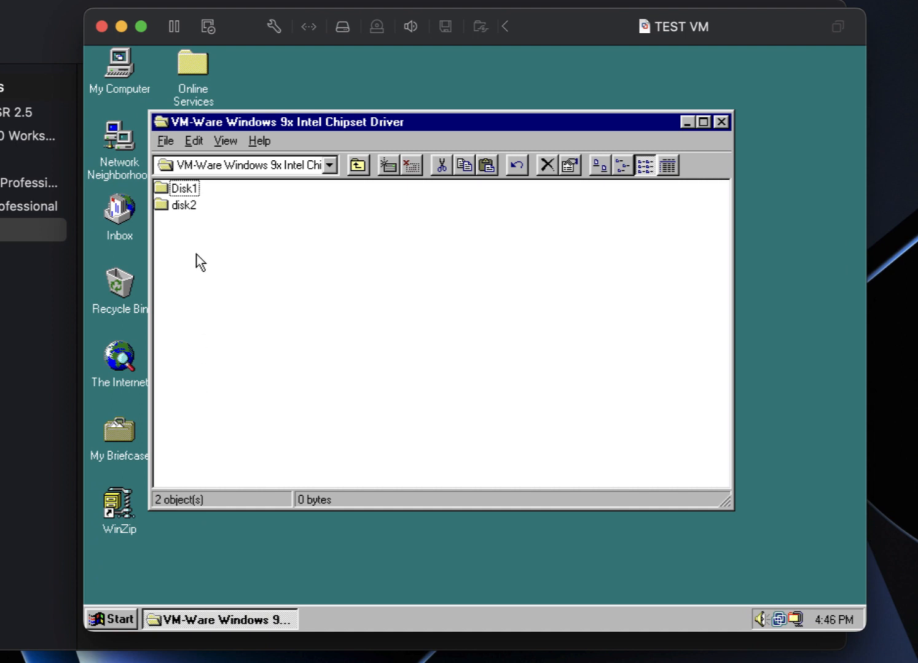
double_click(186, 191)
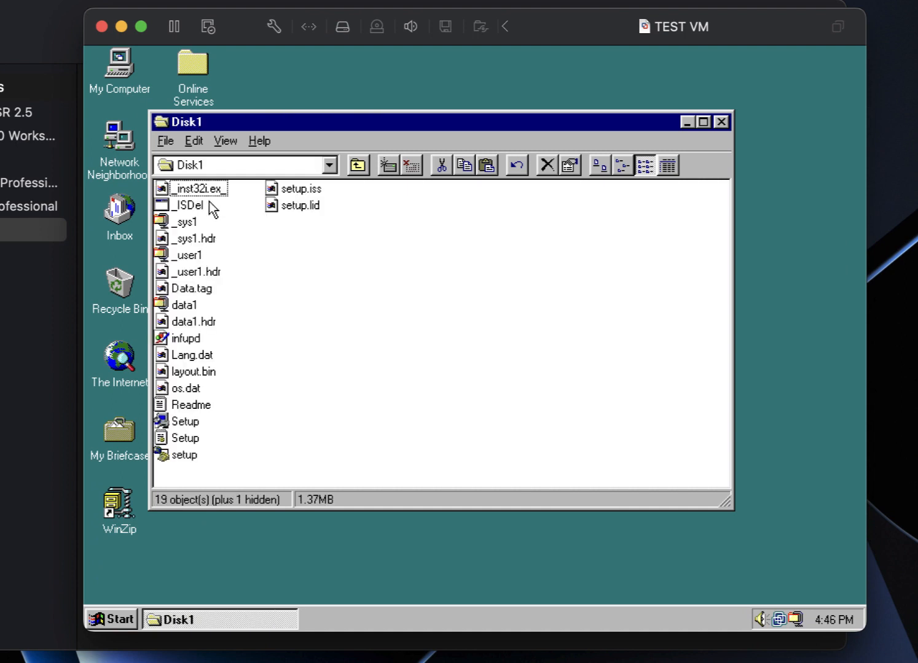
right_click(383, 381)
mouse_move(485, 391)
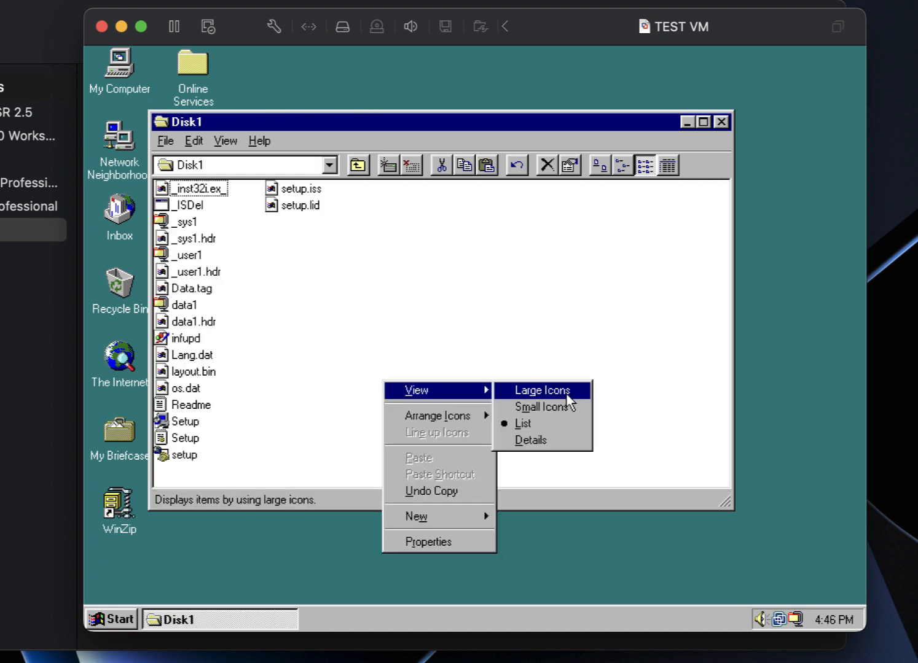
left_click(566, 389)
double_click(182, 354)
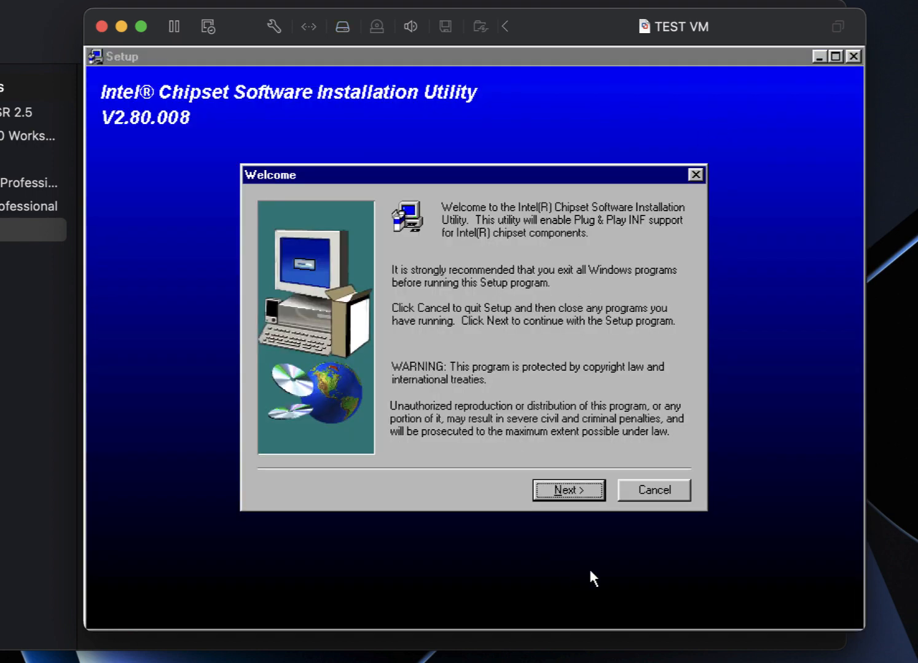
Accept the license, install the Intel chipset software and finish with a Windows restart.
left_click(602, 490)
left_click(604, 489)
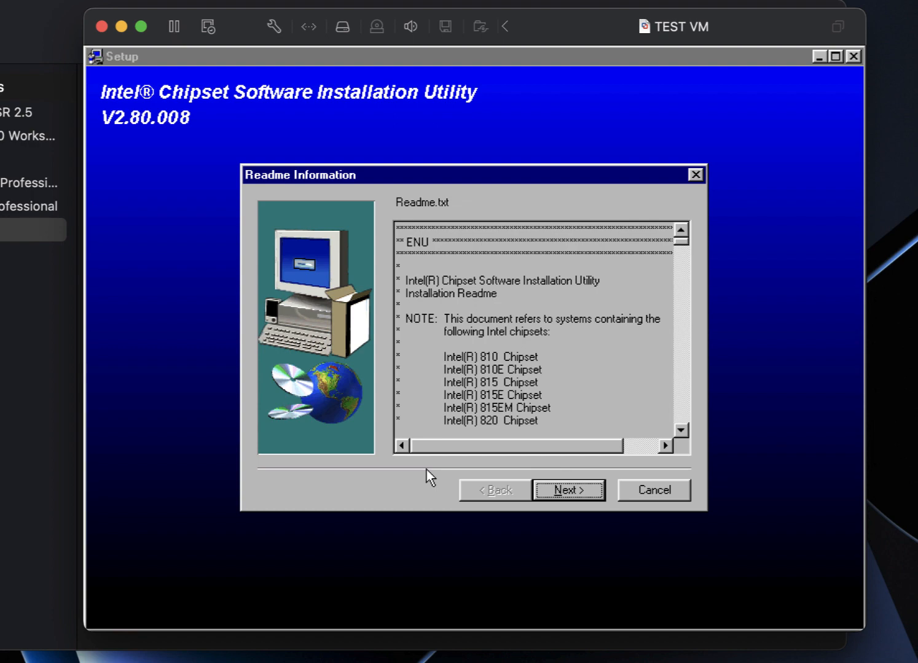
left_click(585, 488)
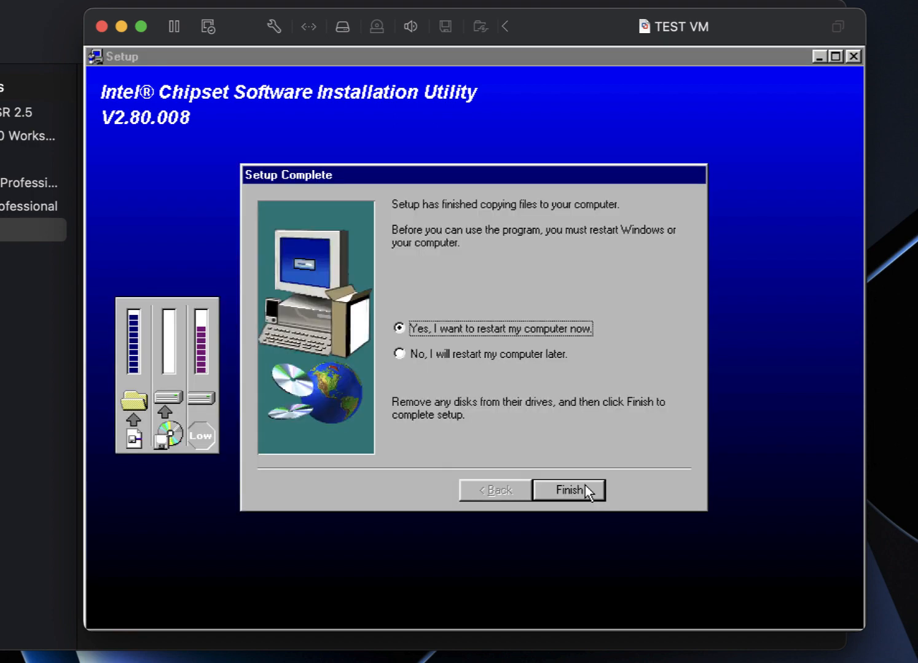
left_click(585, 485)
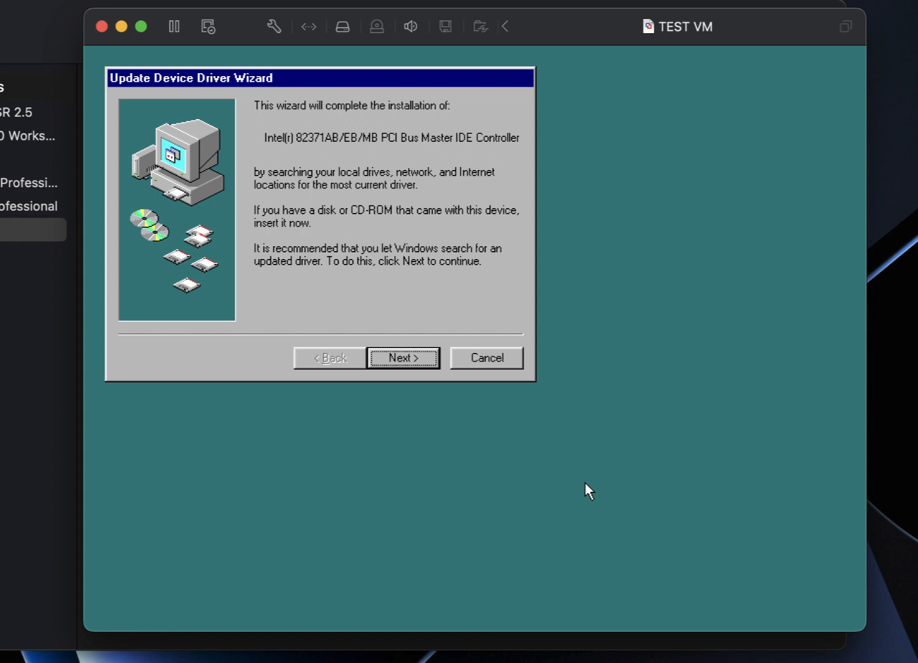
Install the Intel PCI Bus Master IDE Controller driver and decline the restart prompt.
key("Return")
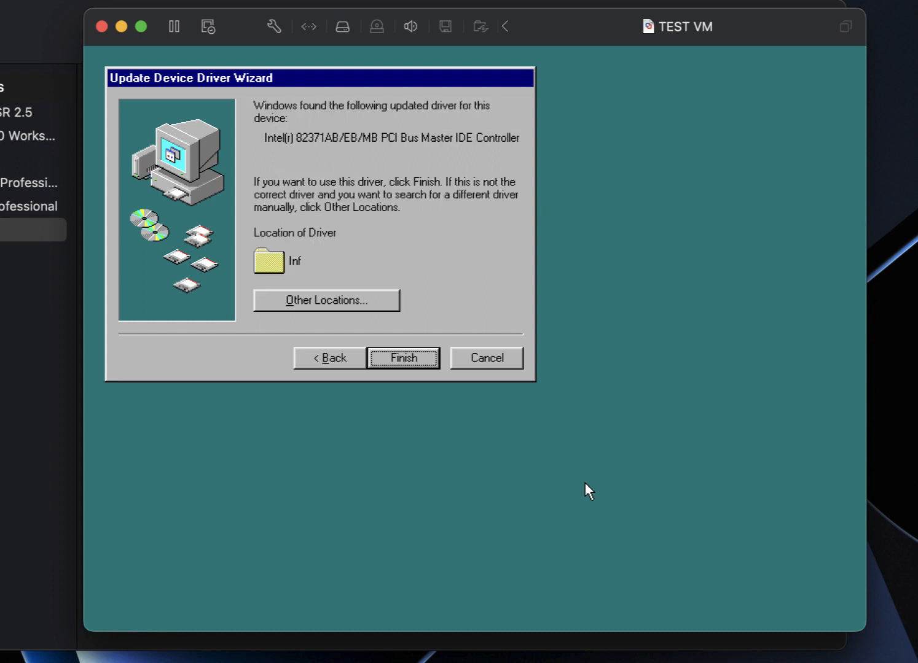
key("Return")
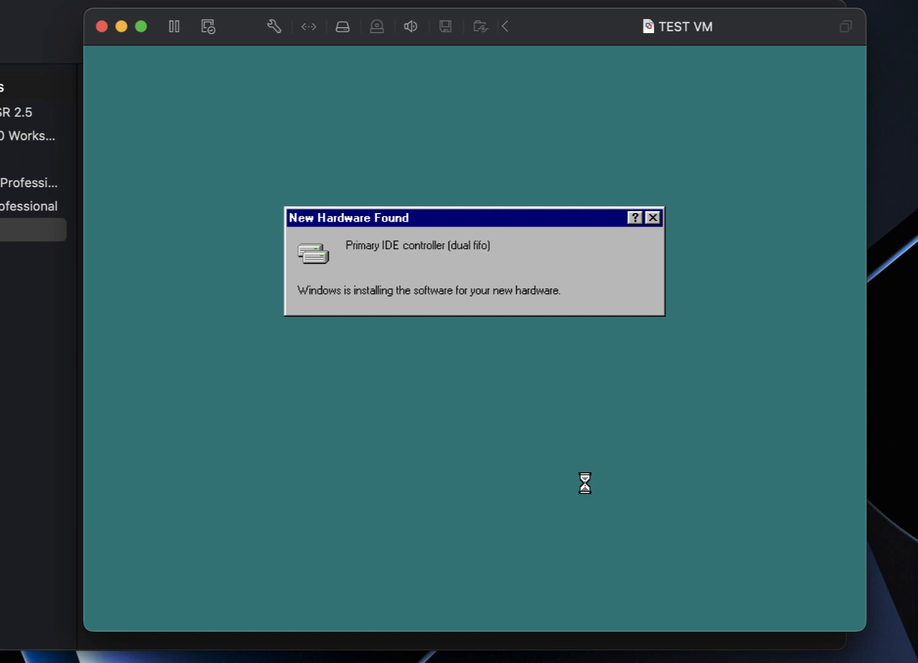
key("n")
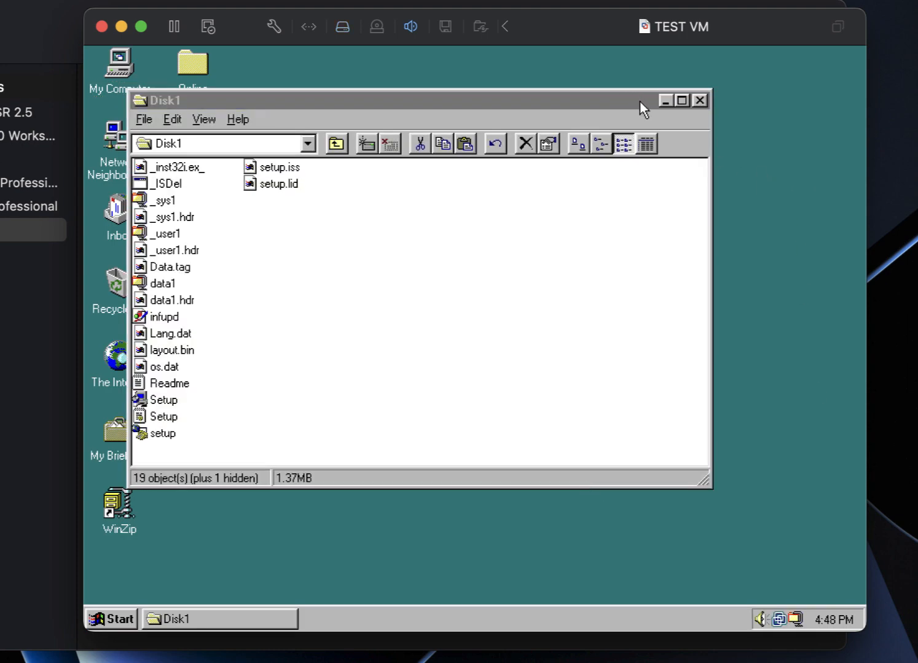
left_click(698, 101)
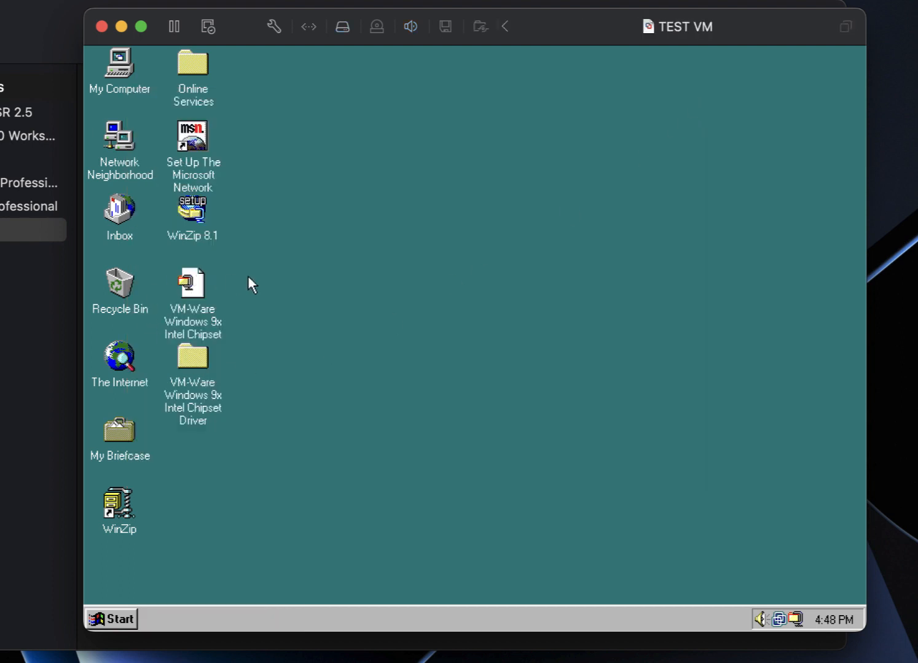
left_click_drag(248, 277, 207, 359)
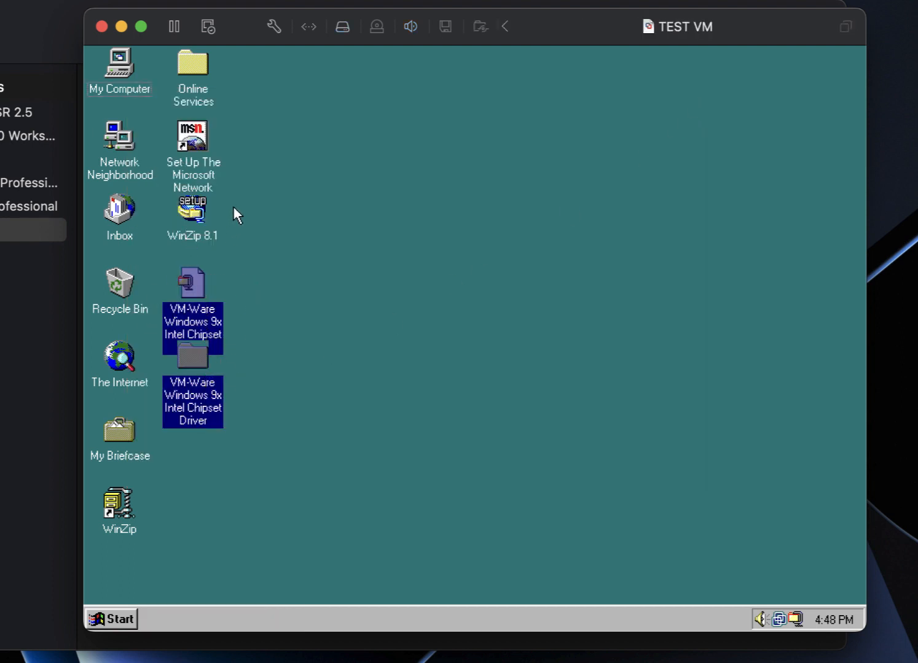
left_click_drag(233, 206, 108, 283)
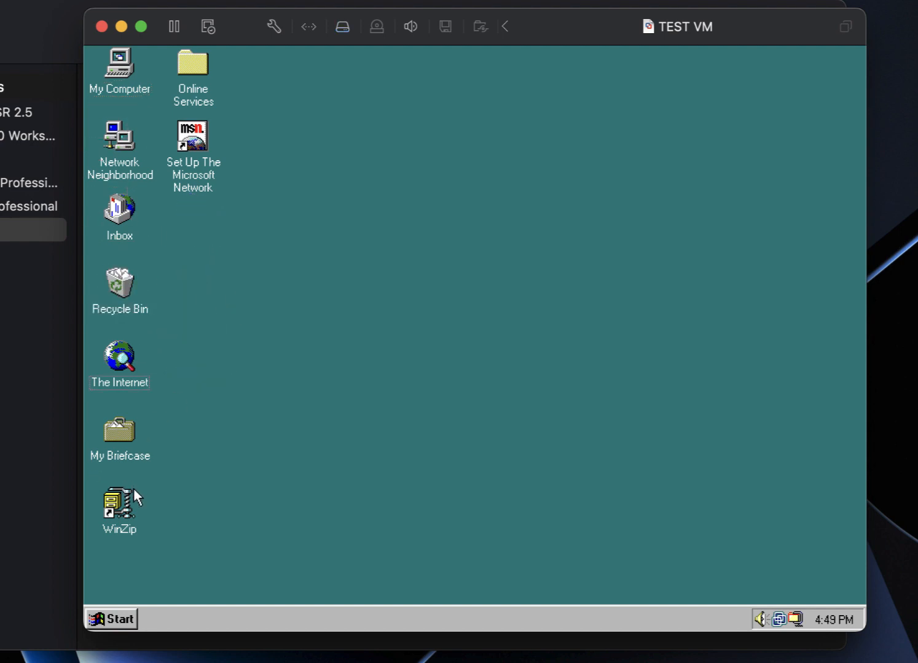
left_click_drag(134, 488, 136, 313)
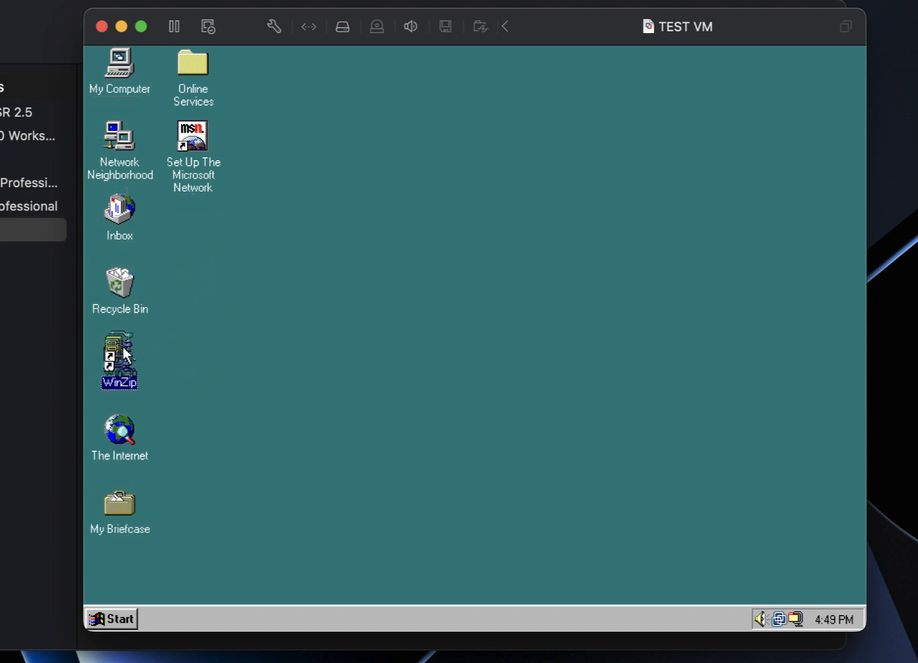
left_click_drag(125, 355, 125, 282)
left_click(116, 80)
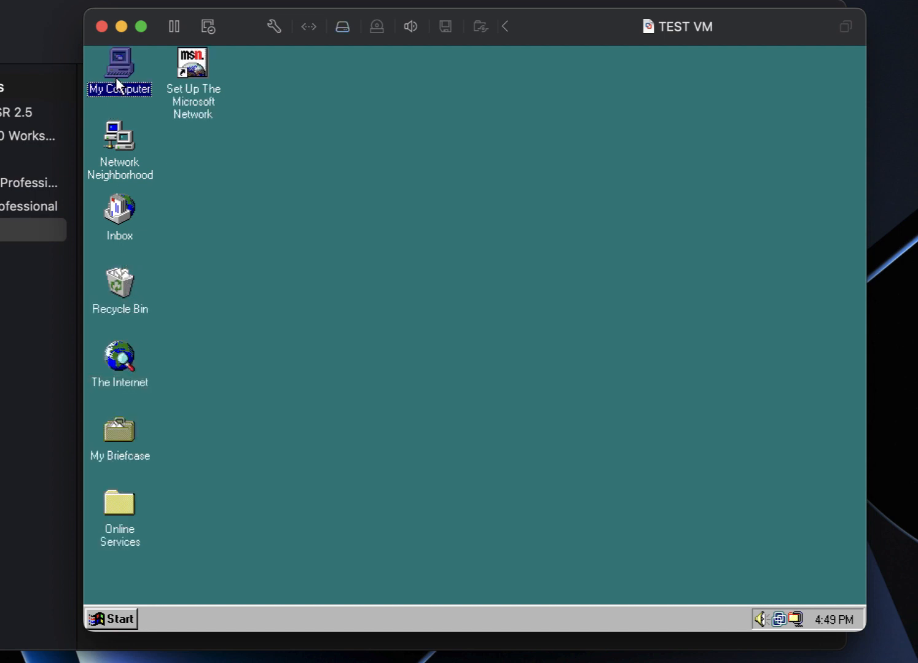
right_click(116, 77)
left_click(160, 228)
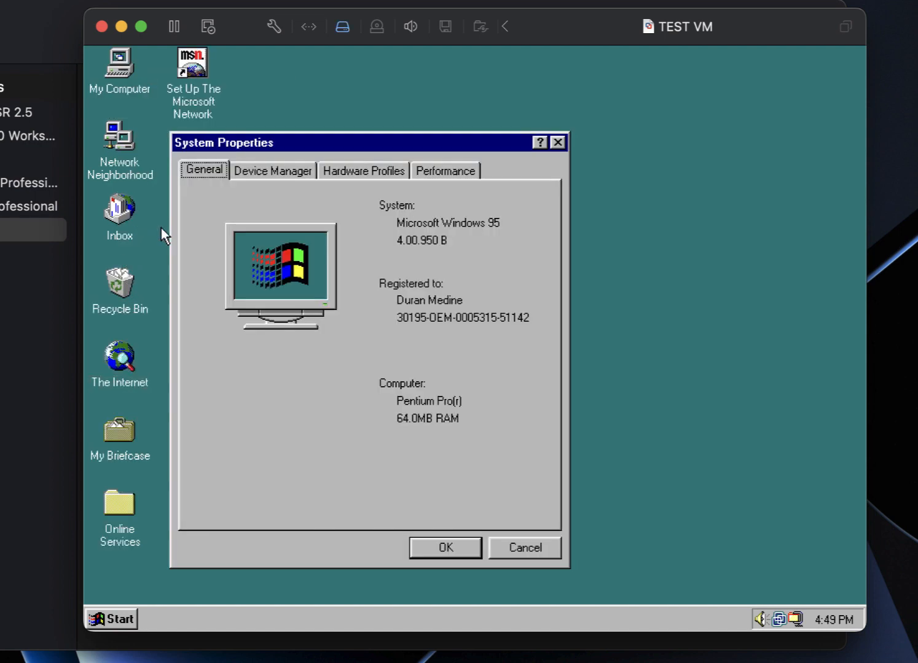
left_click(282, 172)
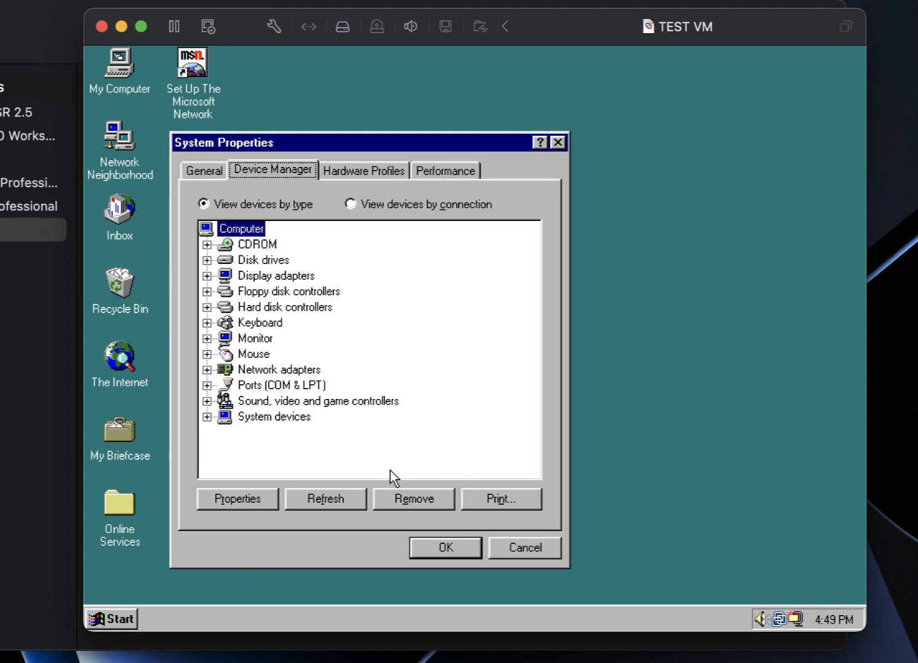
left_click(551, 539)
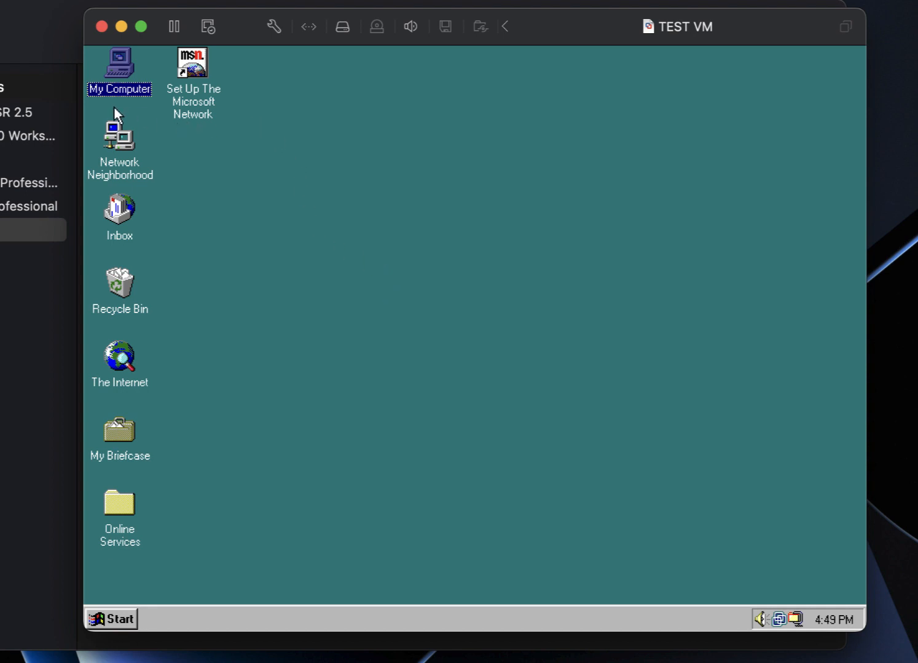
Maximize My Computer in Large Icons view and browse to C:\Windows\Media.
double_click(114, 91)
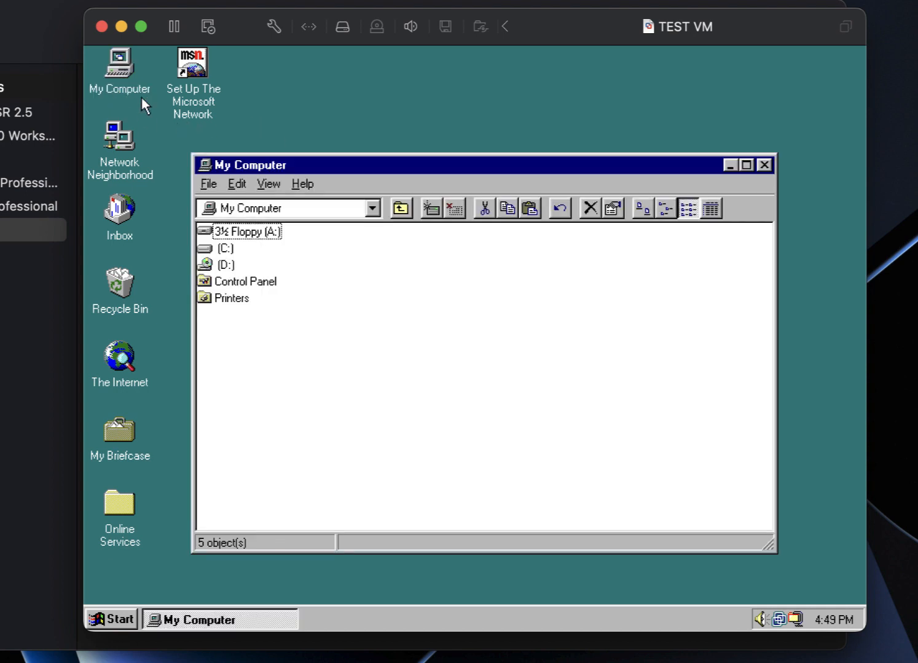
double_click(318, 166)
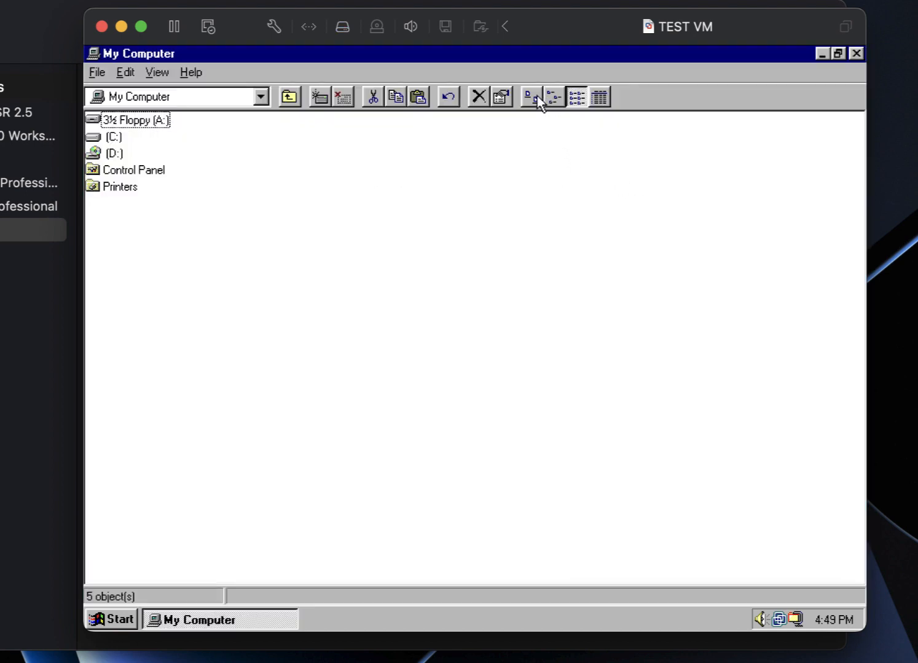
left_click(529, 97)
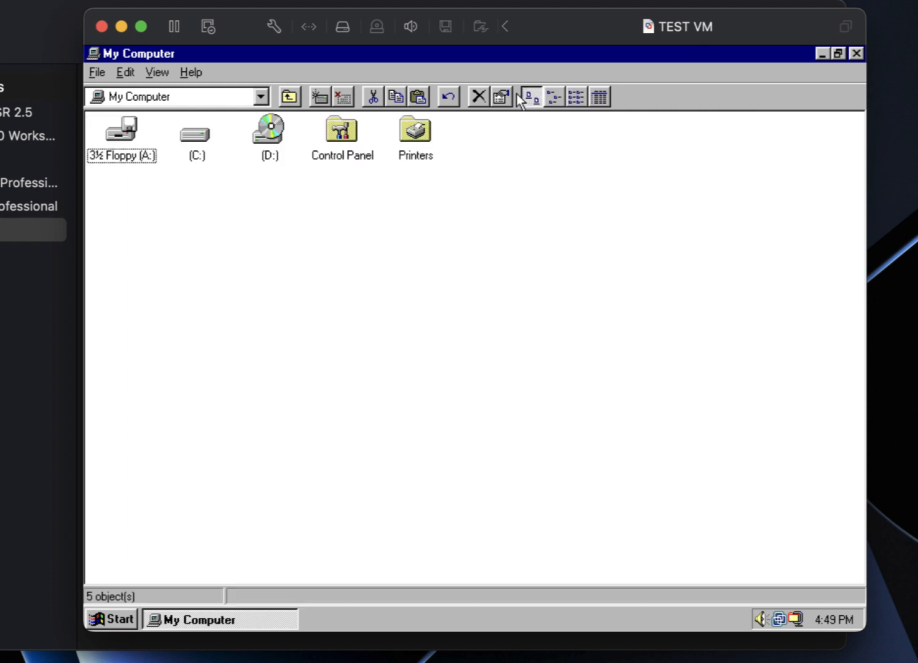
double_click(202, 148)
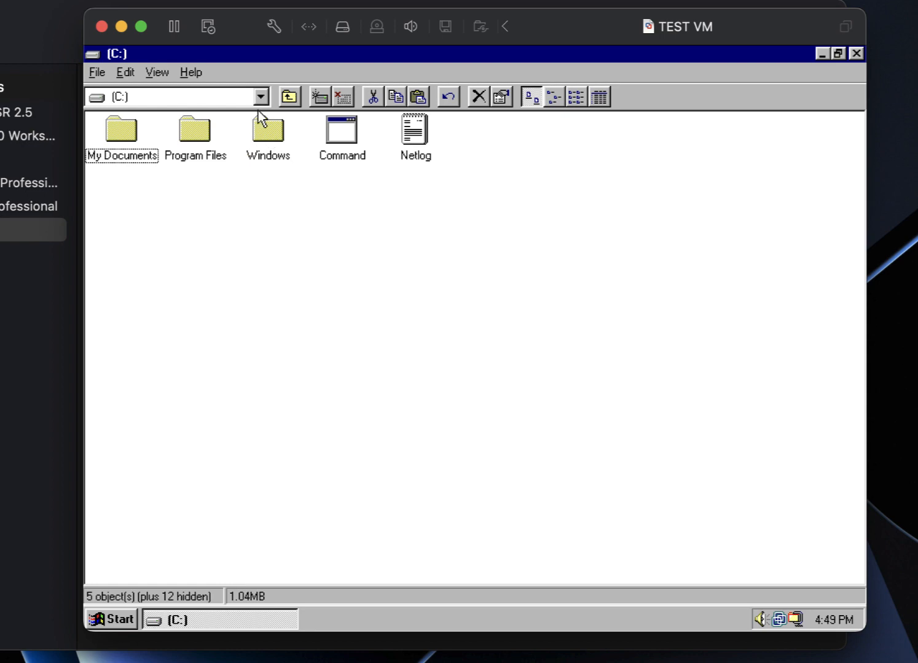
double_click(268, 129)
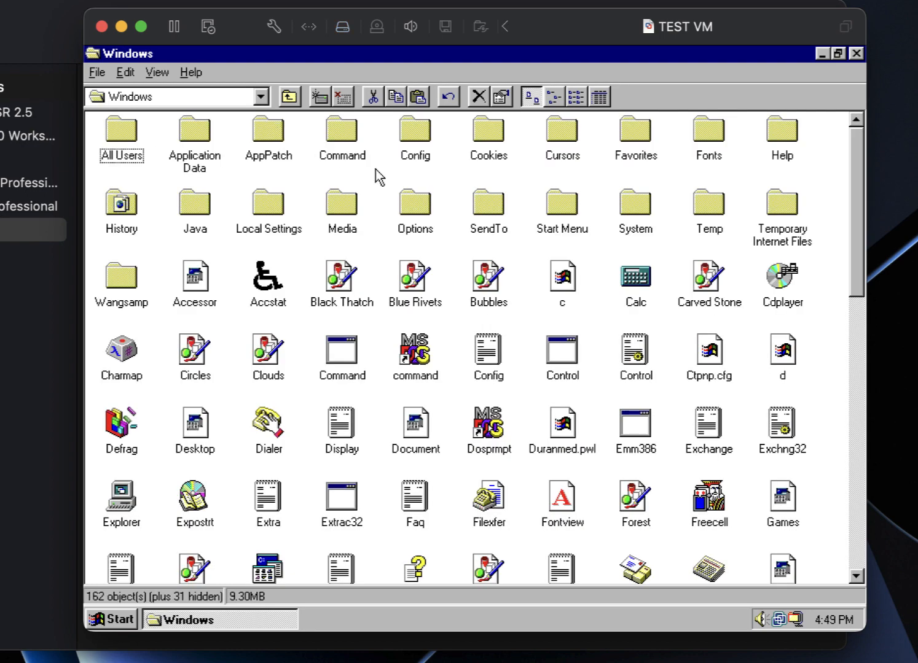
double_click(355, 209)
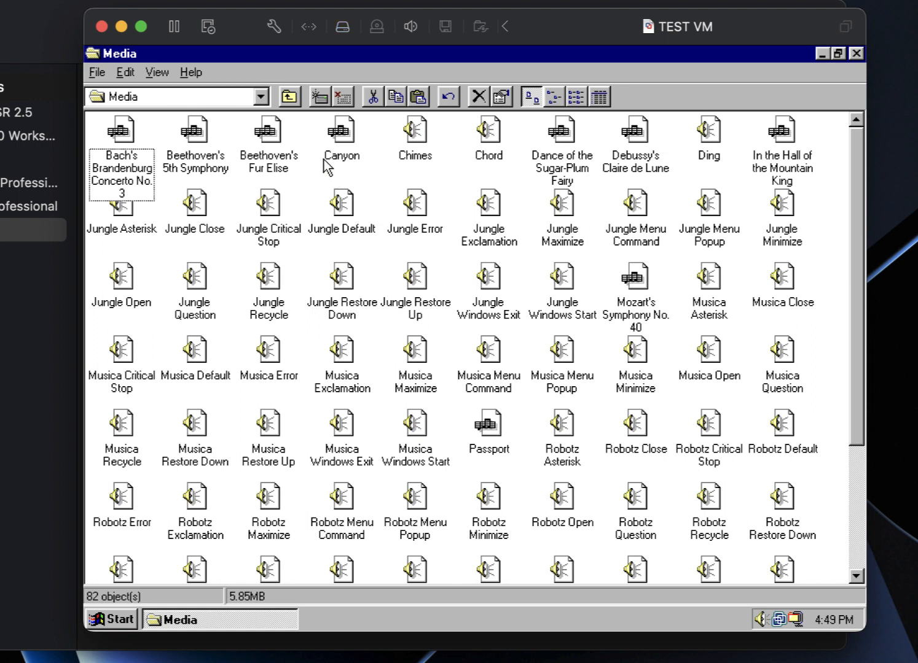
Play Canyon and raise the Wave, MIDI and master volume sliders.
double_click(332, 130)
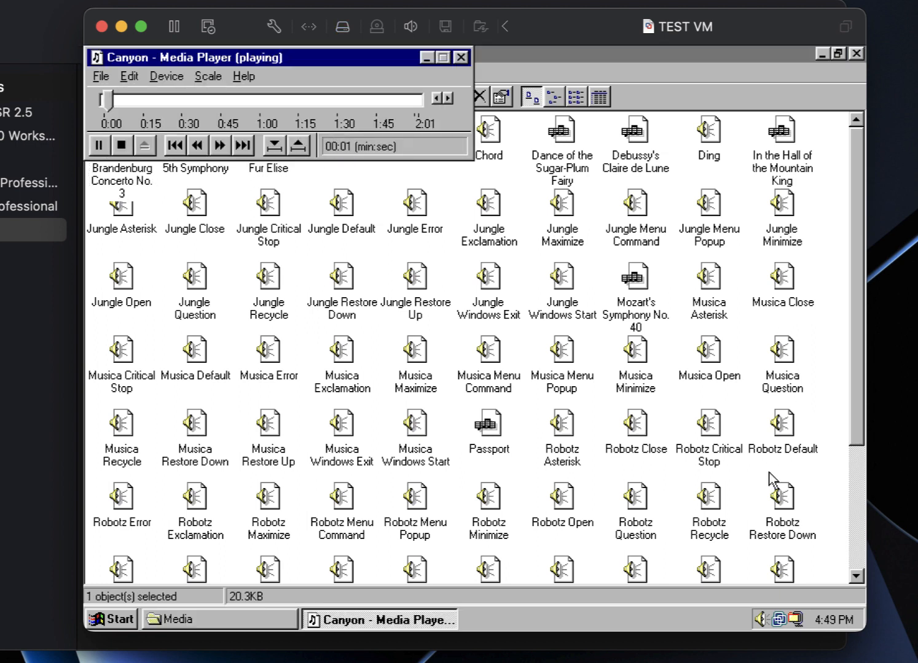
double_click(764, 621)
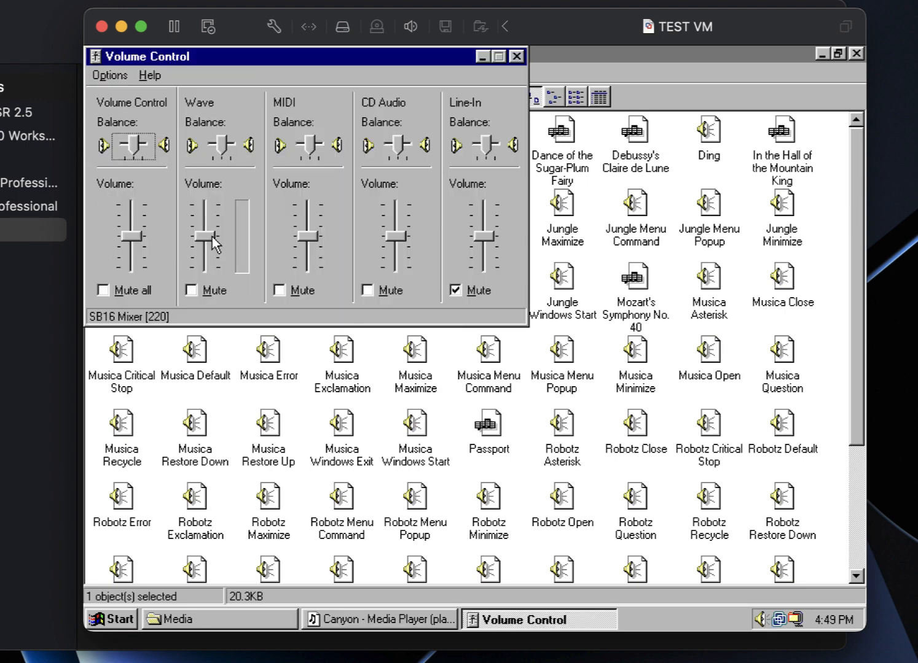
left_click_drag(206, 236, 215, 161)
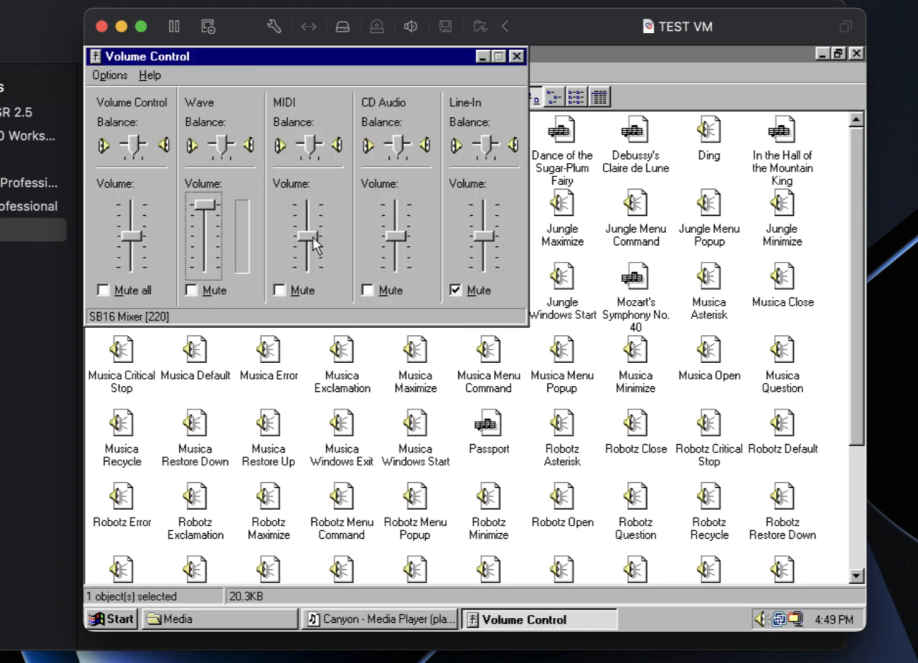
left_click_drag(312, 237, 312, 199)
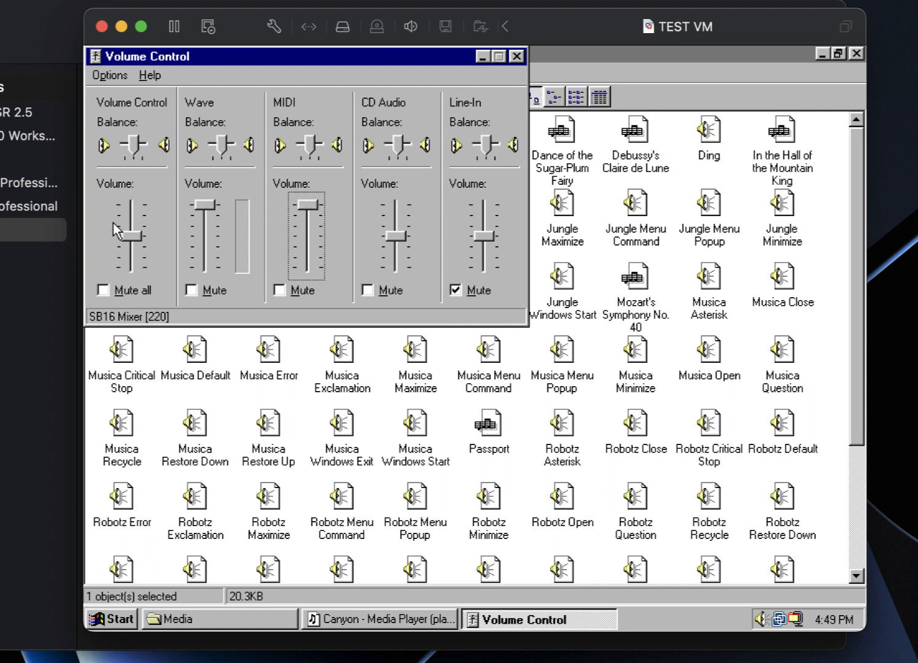
left_click_drag(128, 237, 130, 179)
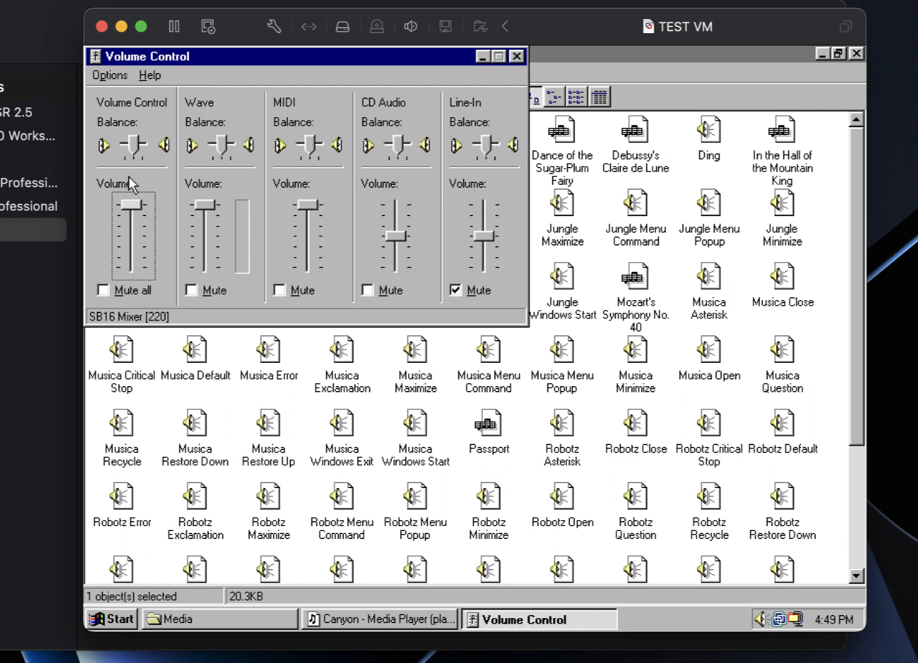
left_click(517, 56)
Stop the Canyon playback and close Media Player.
left_click(379, 84)
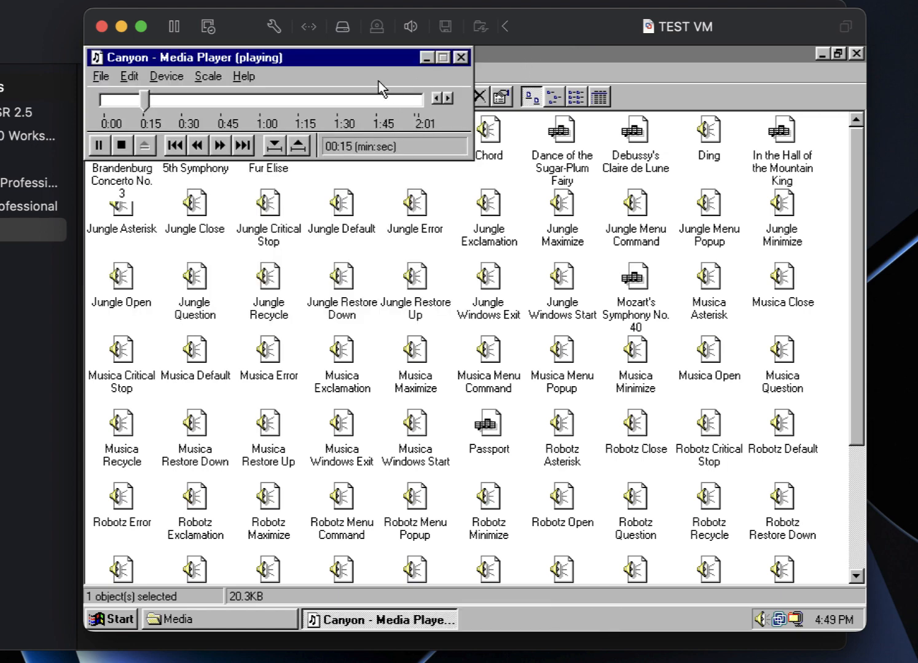
left_click(120, 147)
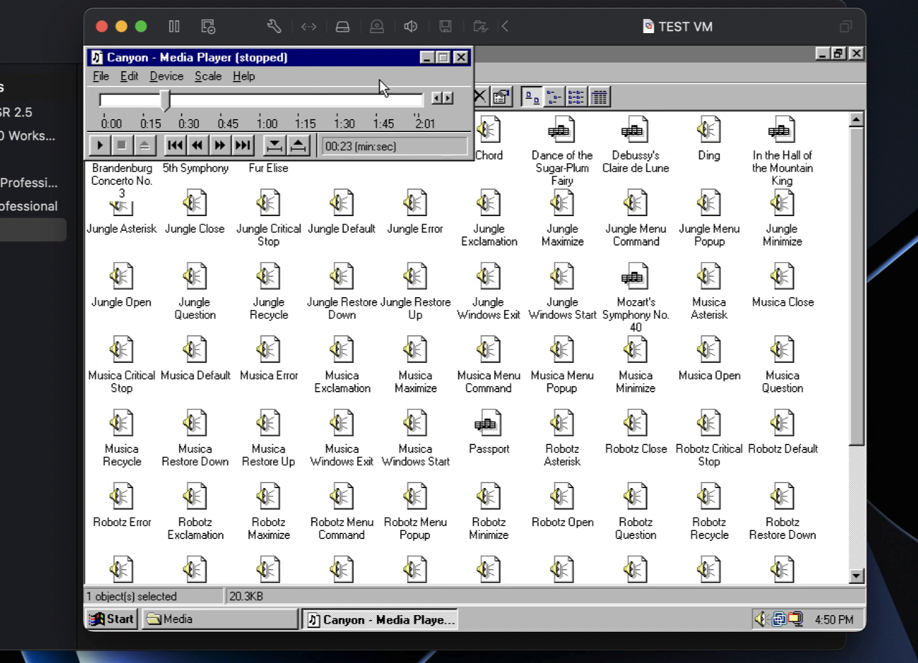
left_click(460, 58)
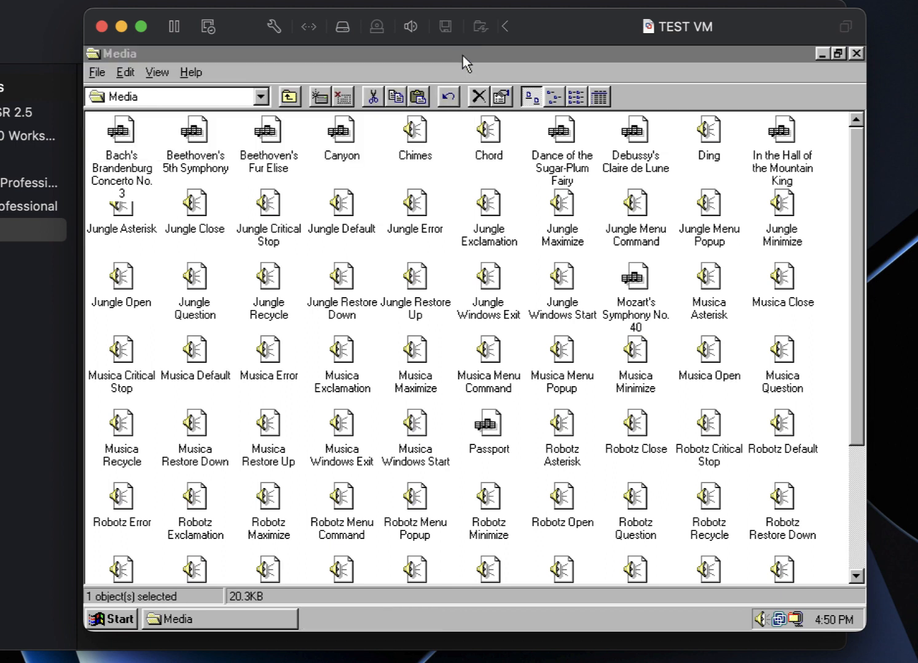
Play the Passport tune, stop it, and close Media Player.
double_click(496, 406)
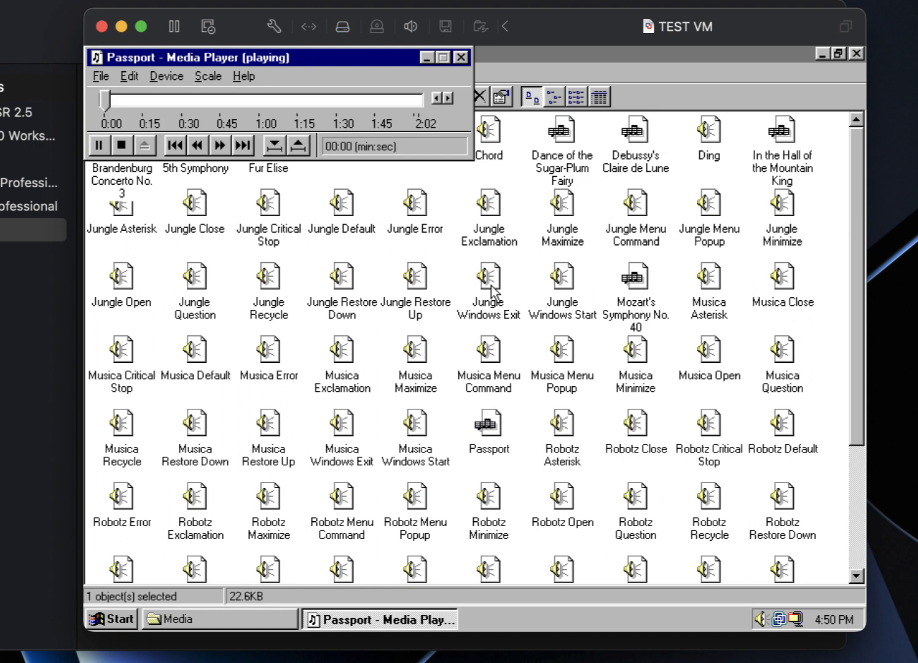
left_click(123, 146)
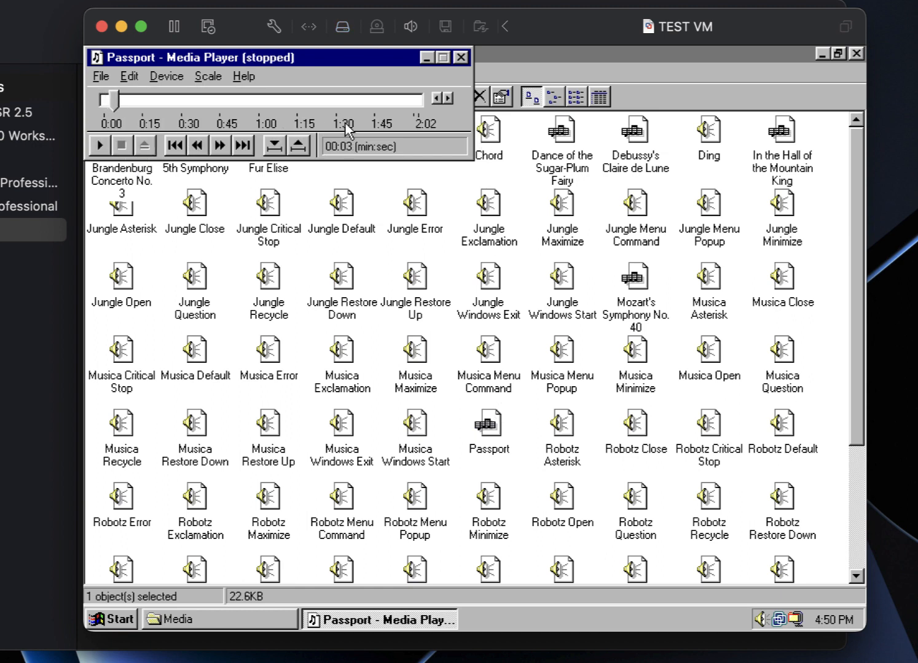
left_click(460, 57)
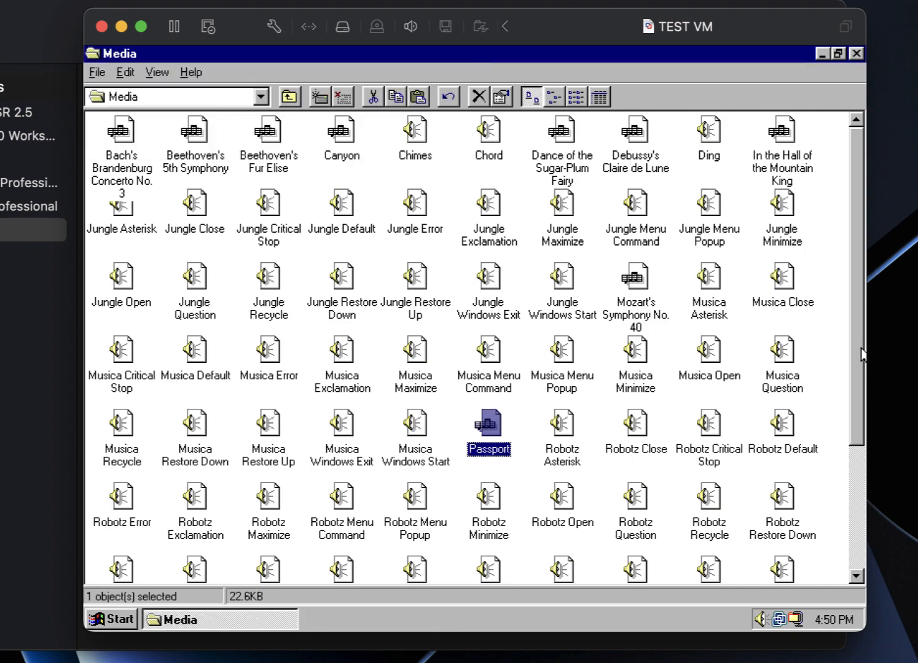
Play The Microsoft Sound, then close the Media folder.
scroll(862, 366, "down", 2)
left_click_drag(863, 368, 849, 476)
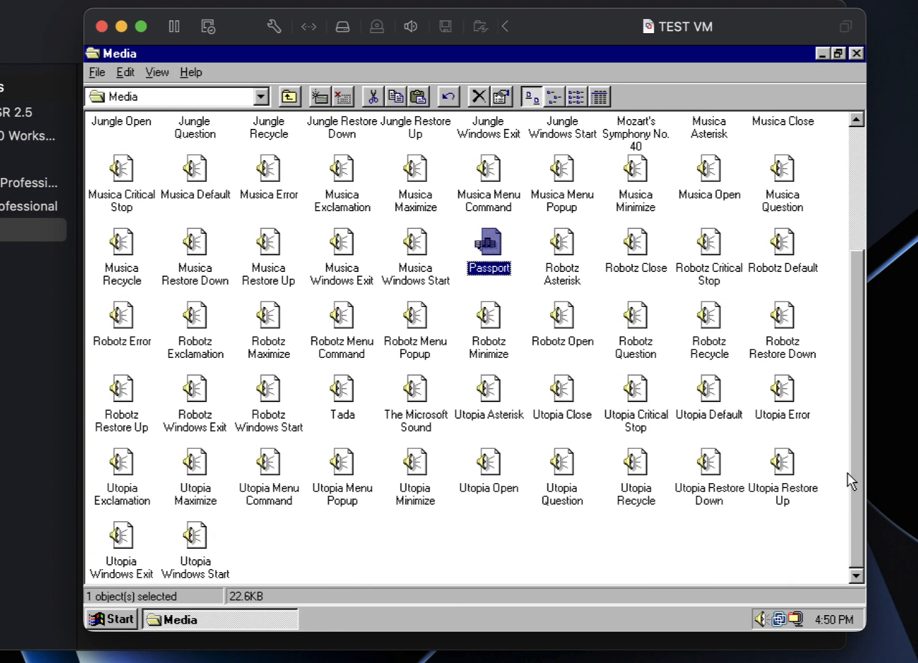
double_click(423, 392)
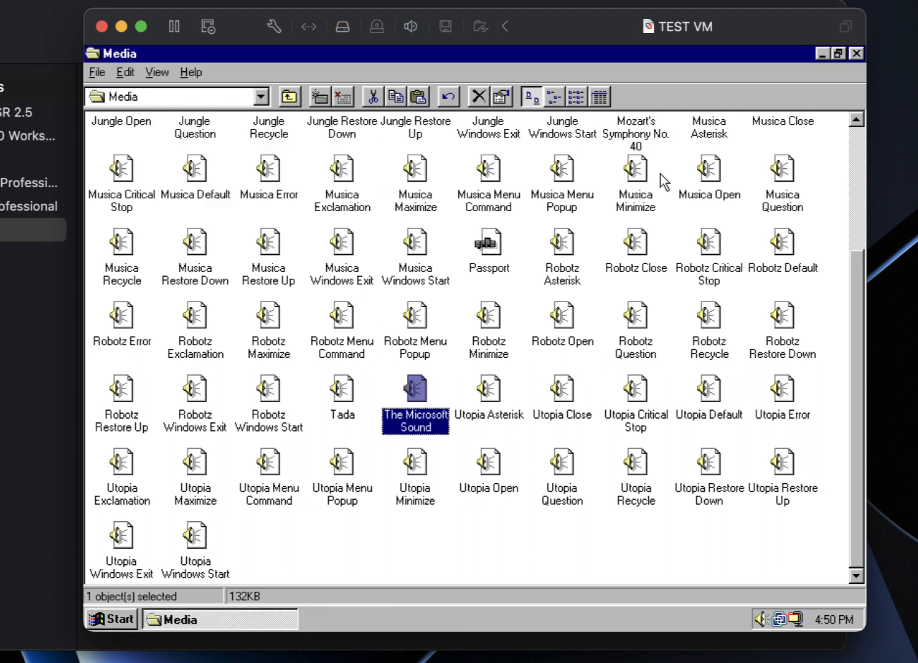
left_click(857, 54)
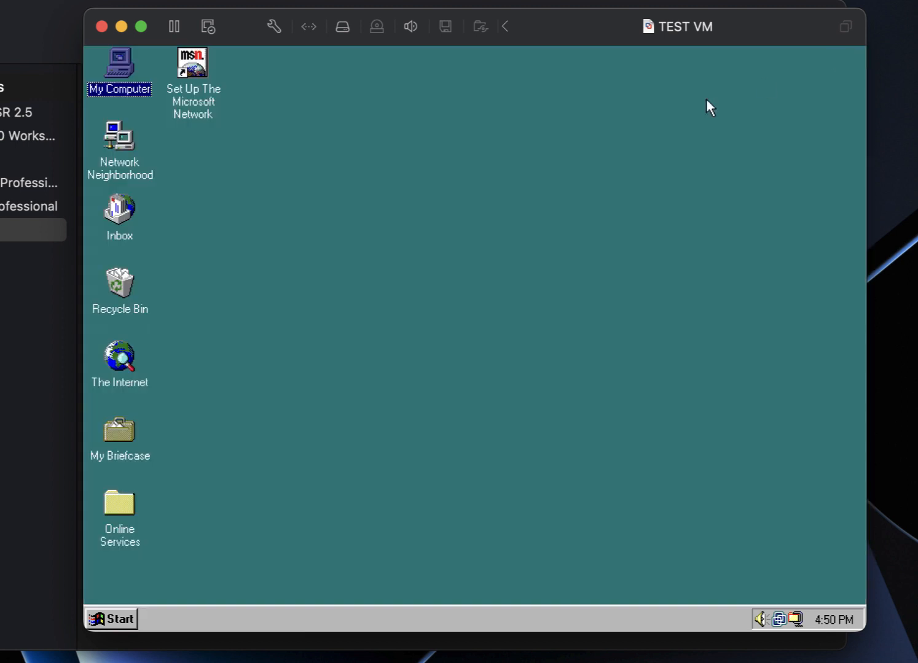
Shut down the Windows 95 guest via Start > Shut Down, confirming 'Shut down the computer?'.
left_click(584, 147)
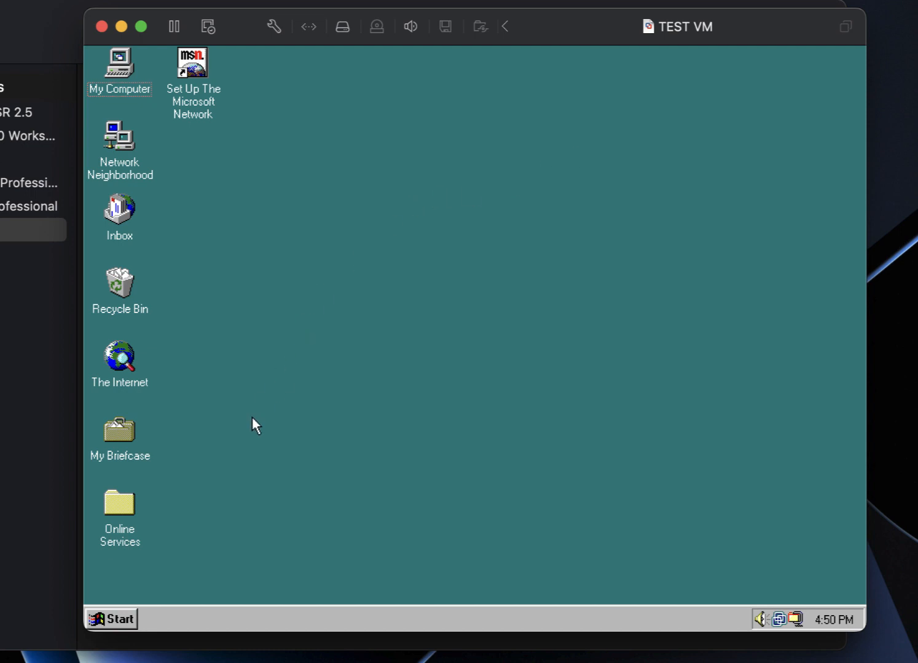
left_click(127, 615)
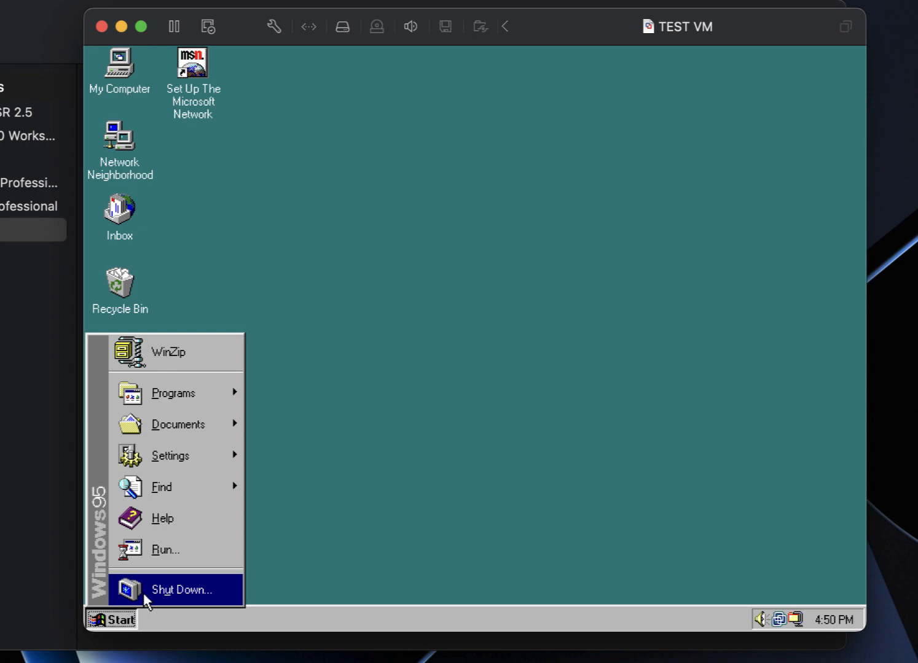
left_click(147, 597)
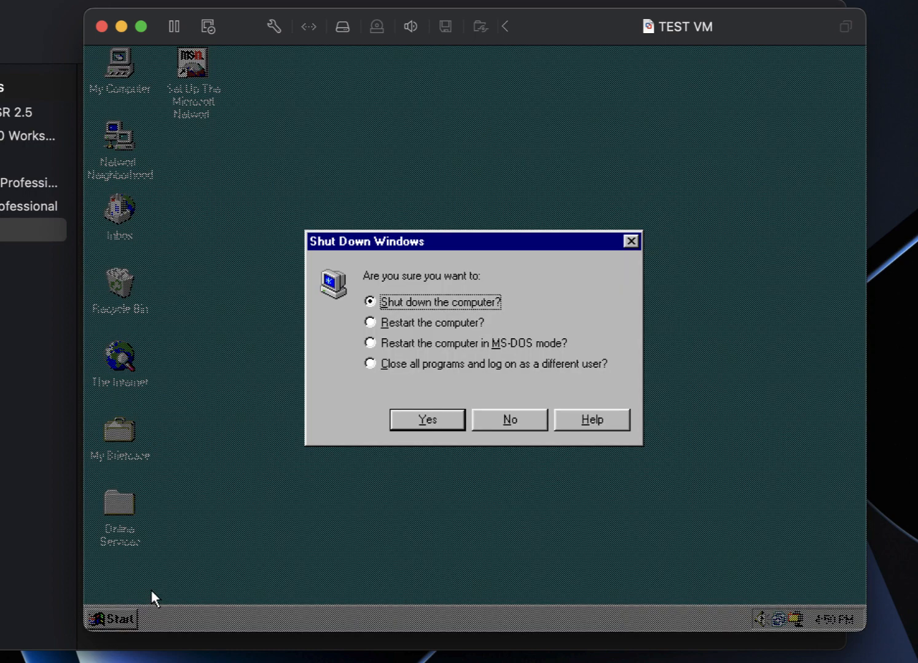
key("Return")
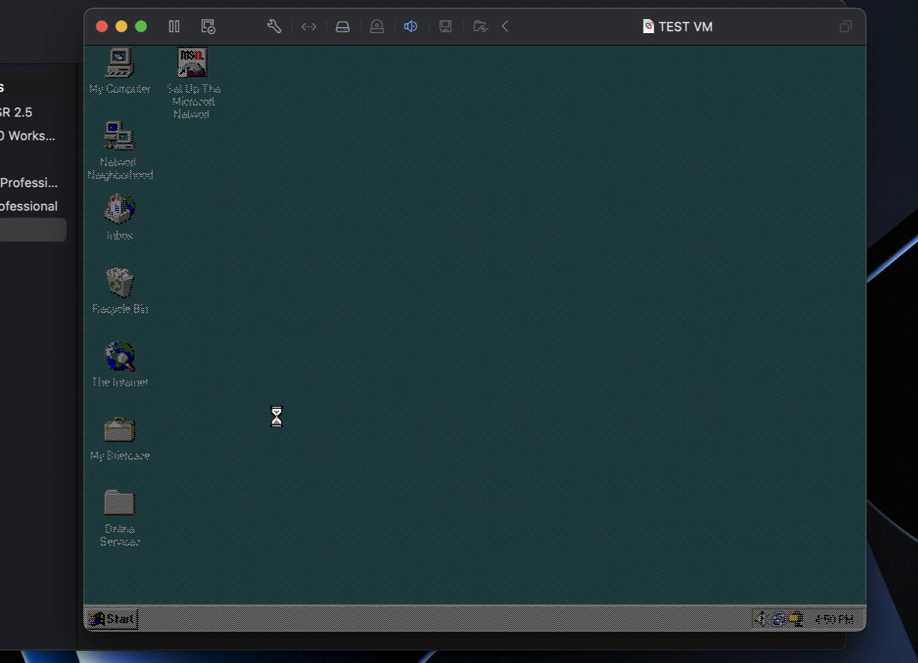